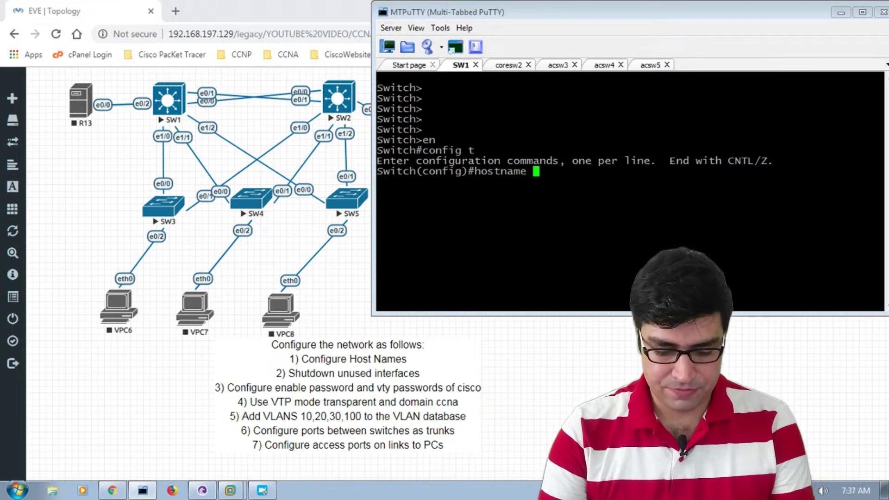
Finish the hostname command so SW1 is renamed Core_sw1.
{"action": "type", "text": "Core"}
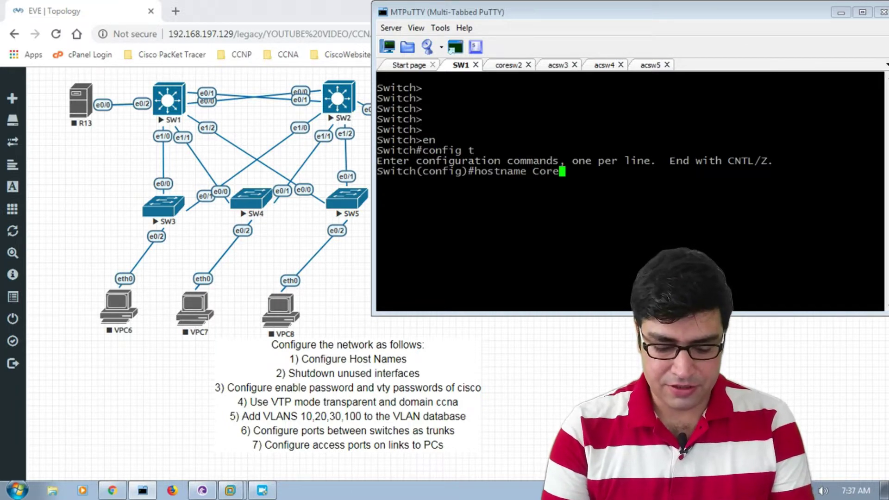
{"action": "type", "text": "_"}
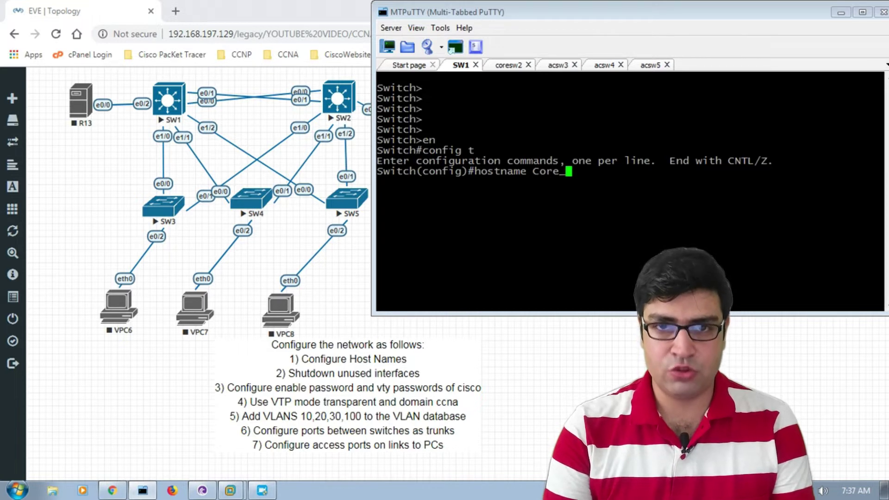
{"action": "type", "text": "sw1"}
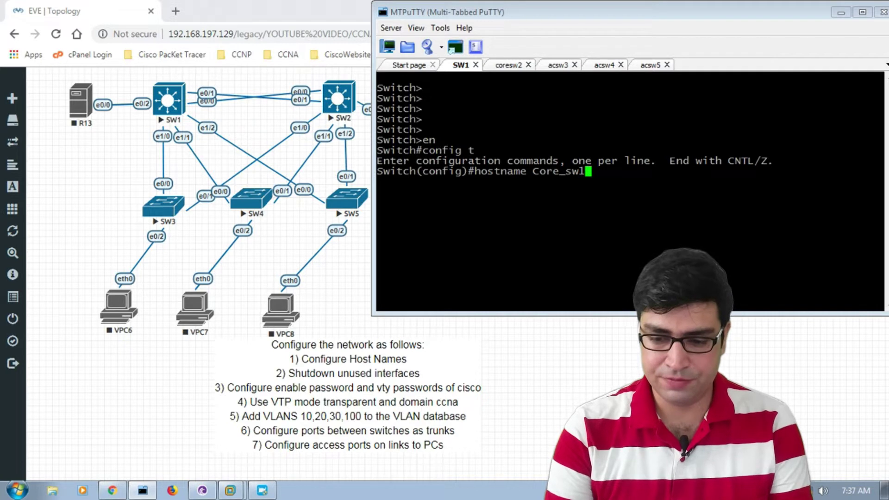
{"action": "key", "text": "Return"}
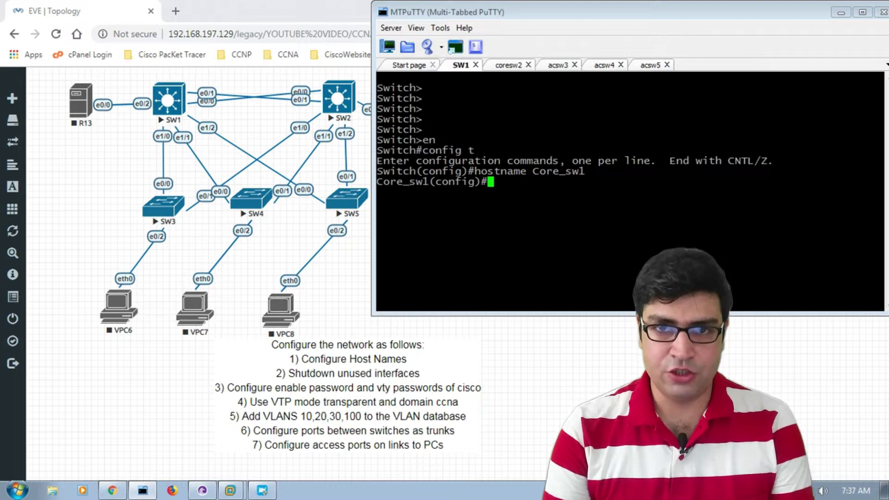
{"action": "left_click", "coordinate": [507, 66]}
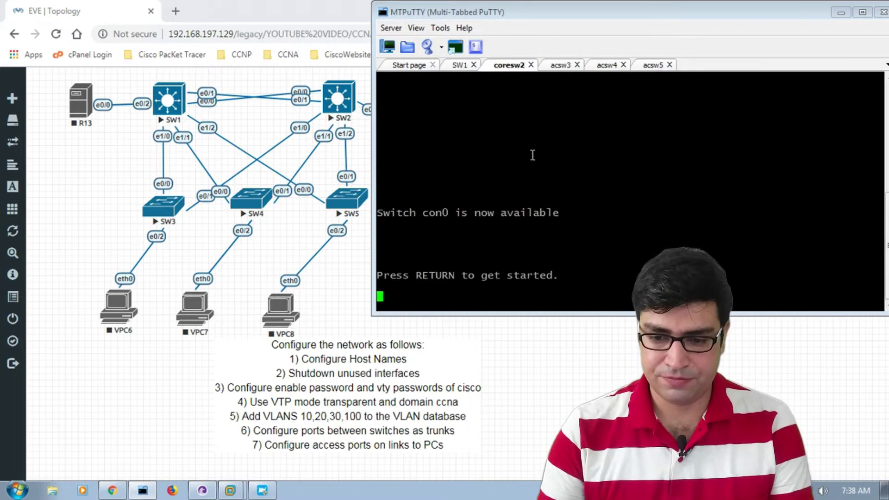
On coresw2, enter privileged and global configuration mode and set hostname Core_sw2.
{"action": "key", "text": "Return"}
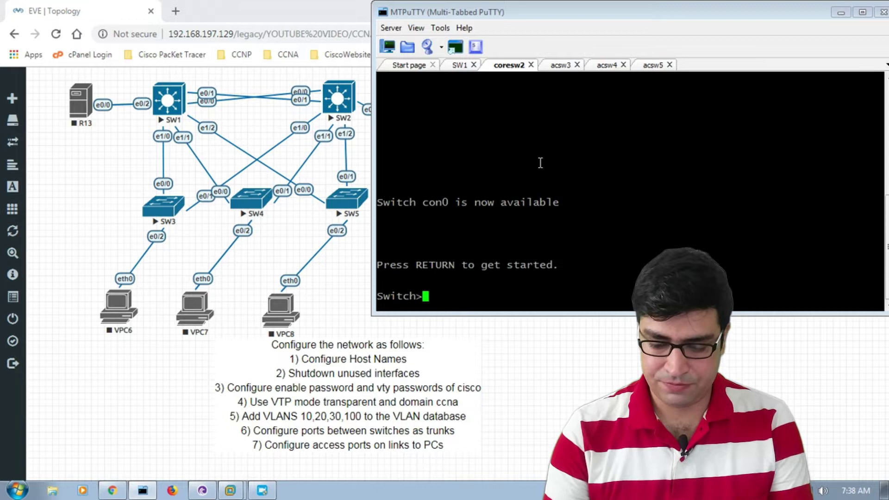
{"action": "key", "text": "Return"}
{"action": "type", "text": "en"}
{"action": "key", "text": "Return"}
{"action": "type", "text": "config t"}
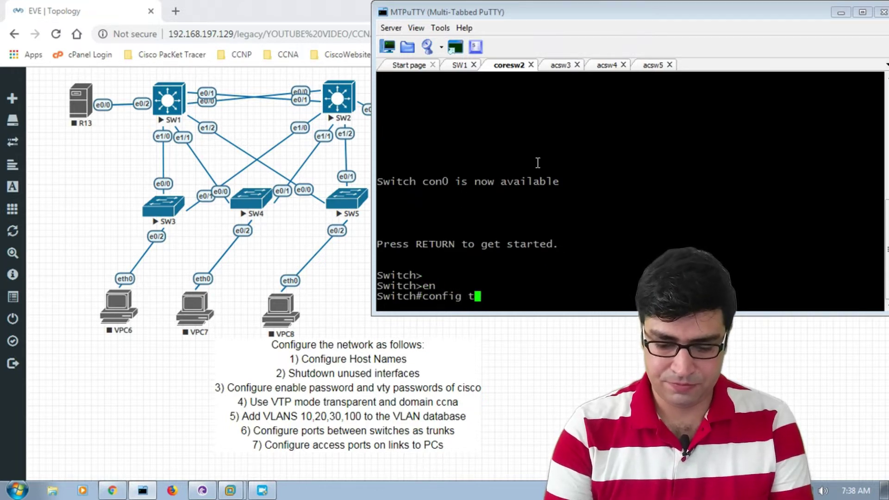
{"action": "key", "text": "Return"}
{"action": "type", "text": "hostname "}
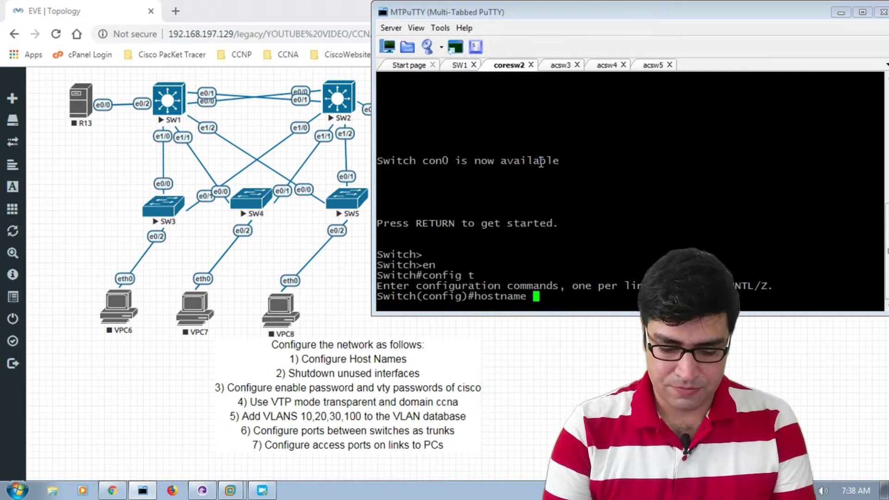
{"action": "type", "text": "Cor"}
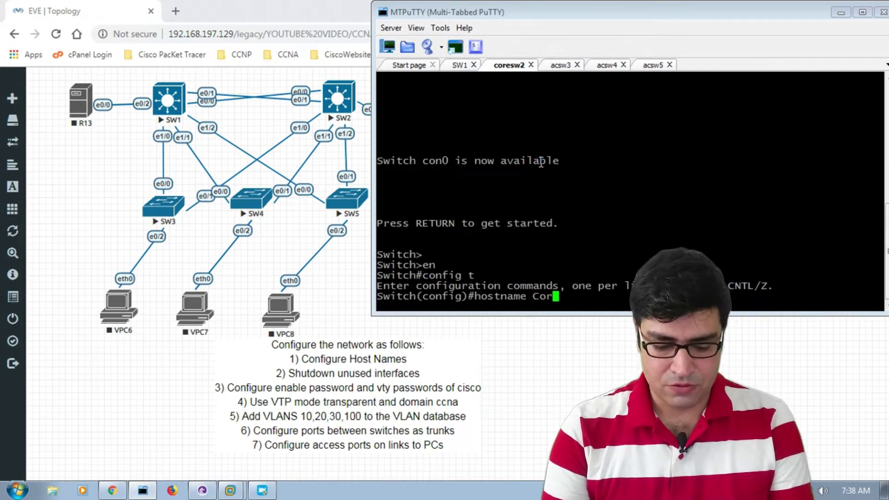
{"action": "type", "text": "e_SW"}
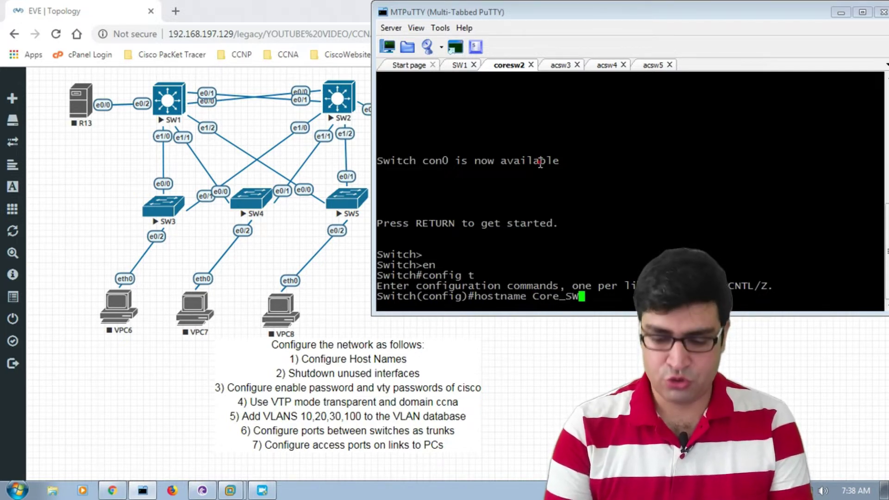
{"action": "double_click", "coordinate": [540, 162]}
{"action": "type", "text": "sw2"}
{"action": "key", "text": "Return"}
{"action": "key", "text": "Return"}
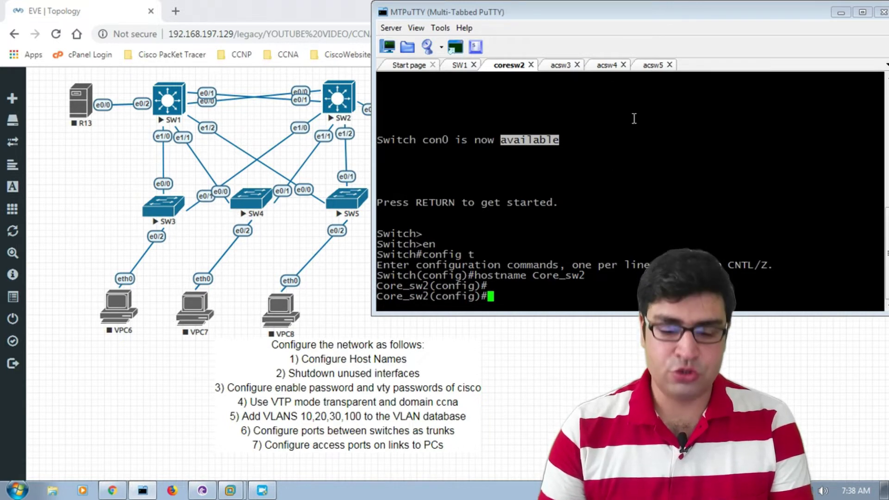
{"action": "left_click", "coordinate": [560, 68]}
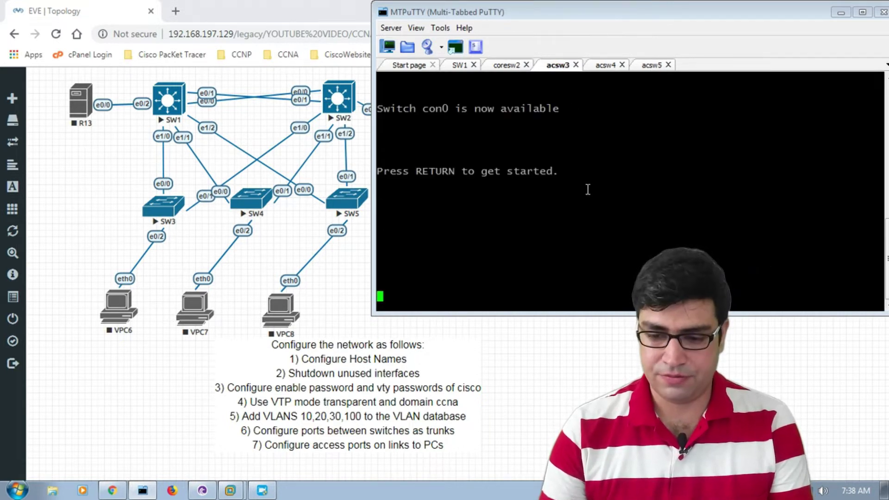
On acsw3, enter global configuration mode with en and config t, and set hostname Access_Sw3.
{"action": "key", "text": "Return"}
{"action": "type", "text": "en"}
{"action": "key", "text": "Return"}
{"action": "type", "text": "config t"}
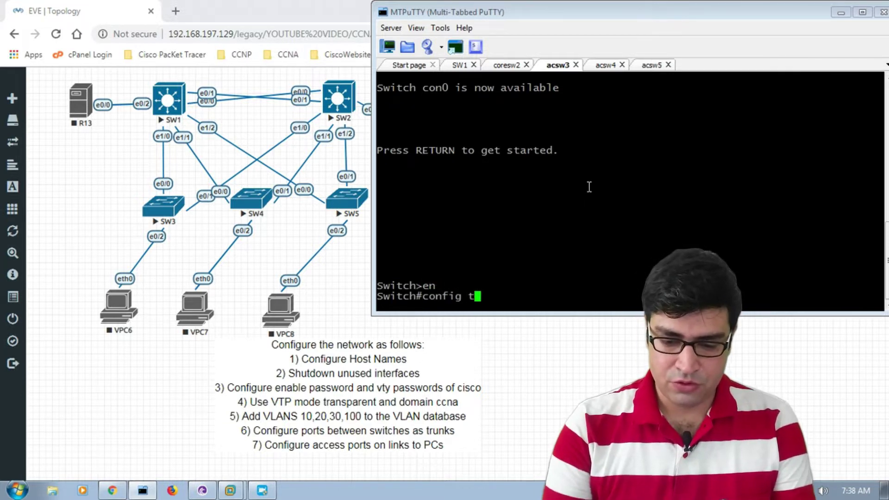
{"action": "key", "text": "Return"}
{"action": "type", "text": "hostname"}
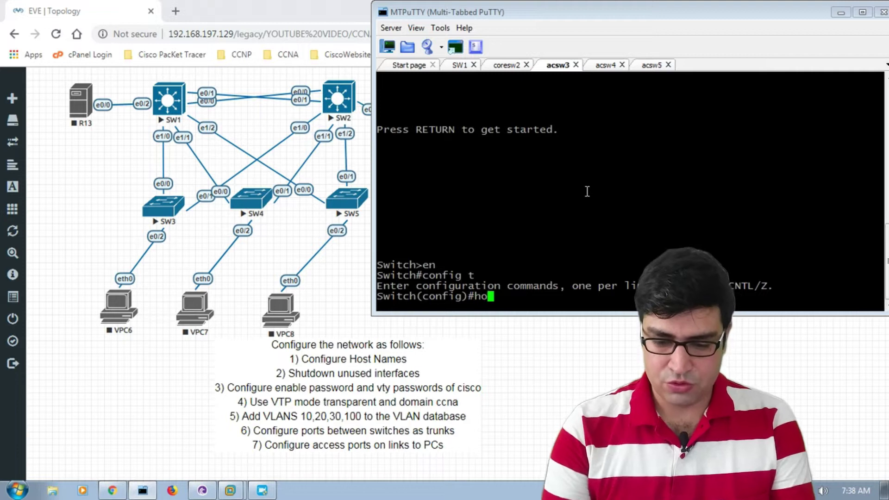
{"action": "left_click", "coordinate": [586, 196]}
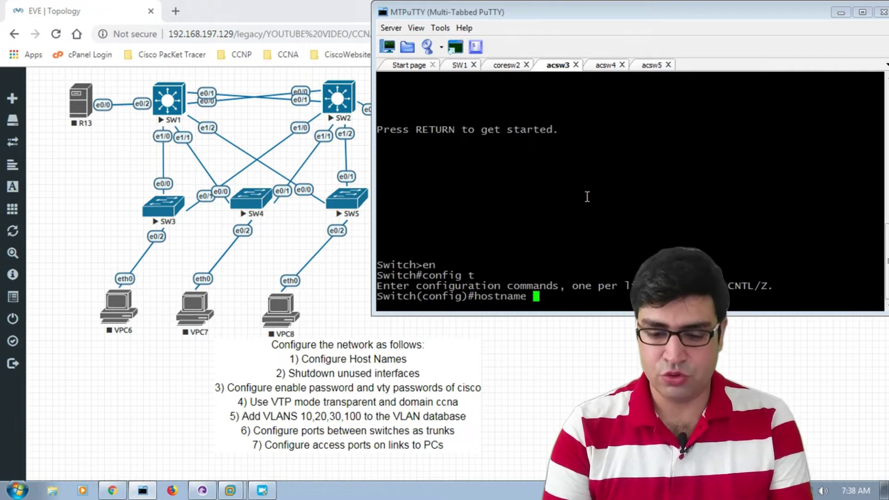
{"action": "type", "text": "Acce"}
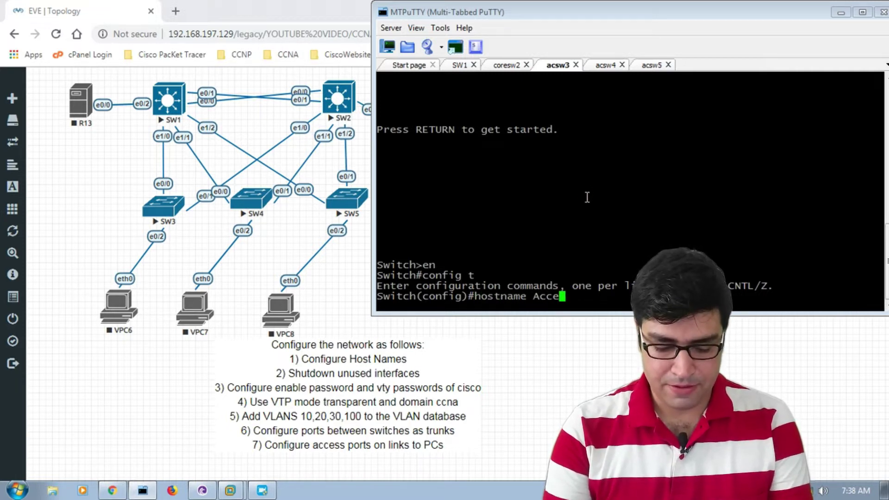
{"action": "type", "text": "ss_Sw3"}
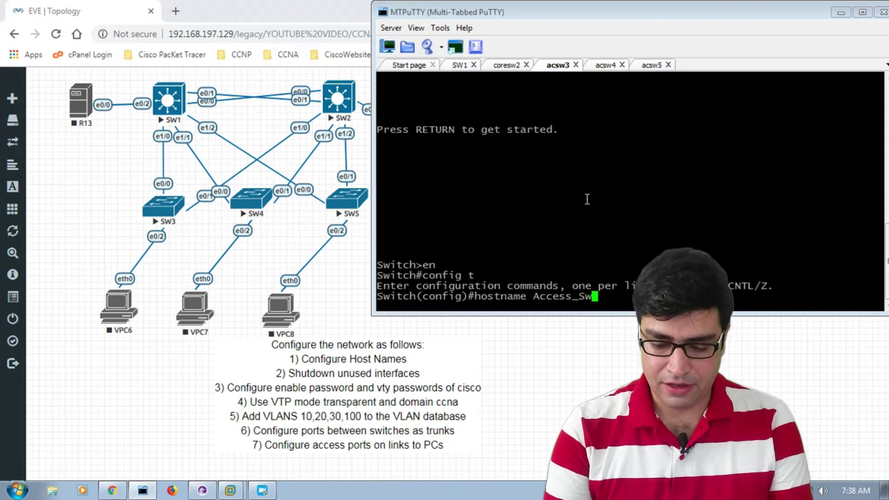
{"action": "key", "text": "Return"}
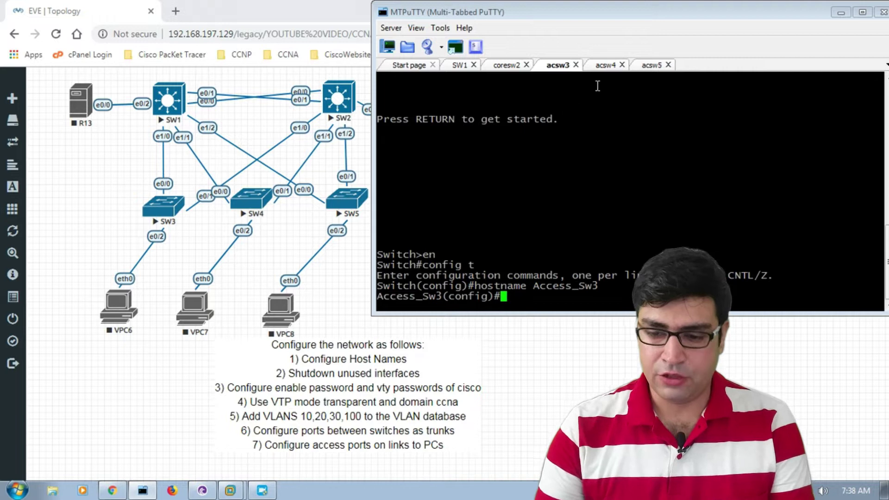
{"action": "left_click", "coordinate": [601, 65]}
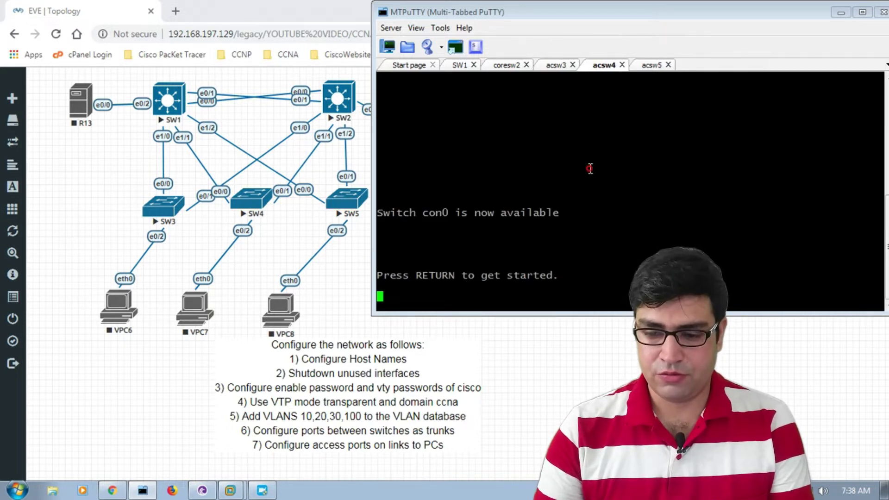
On acsw4, enter global configuration mode and set hostname Access_Sw4.
{"action": "key", "text": "Return"}
{"action": "key", "text": "Return"}
{"action": "key", "text": "Return"}
{"action": "type", "text": "en"}
{"action": "key", "text": "Return"}
{"action": "type", "text": "config t"}
{"action": "key", "text": "Return"}
{"action": "type", "text": "hostname Access"}
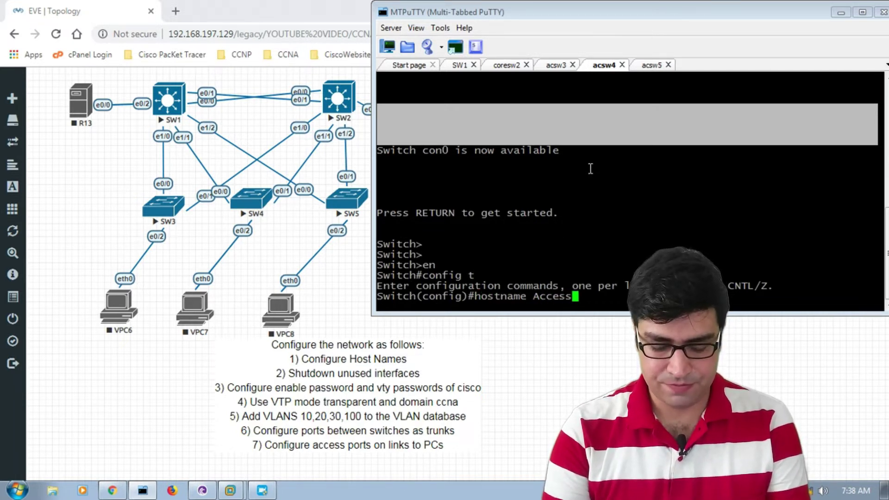
{"action": "type", "text": "_Sw"}
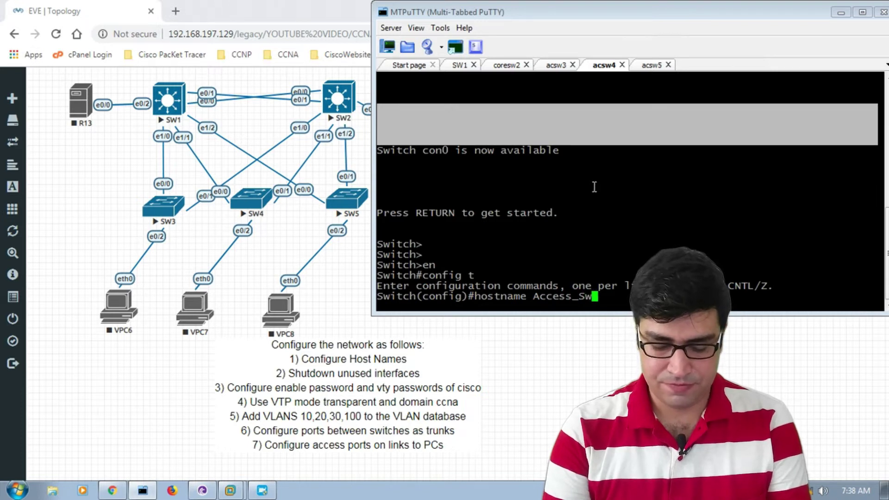
{"action": "type", "text": "4"}
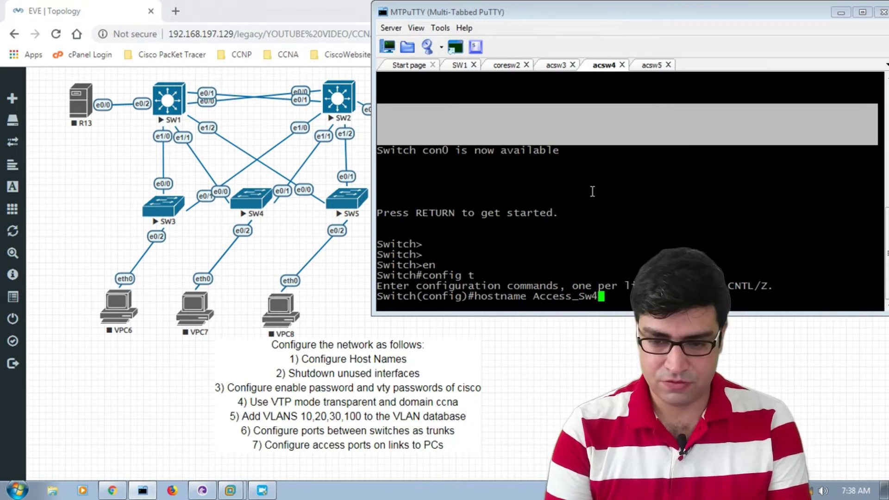
{"action": "key", "text": "Return"}
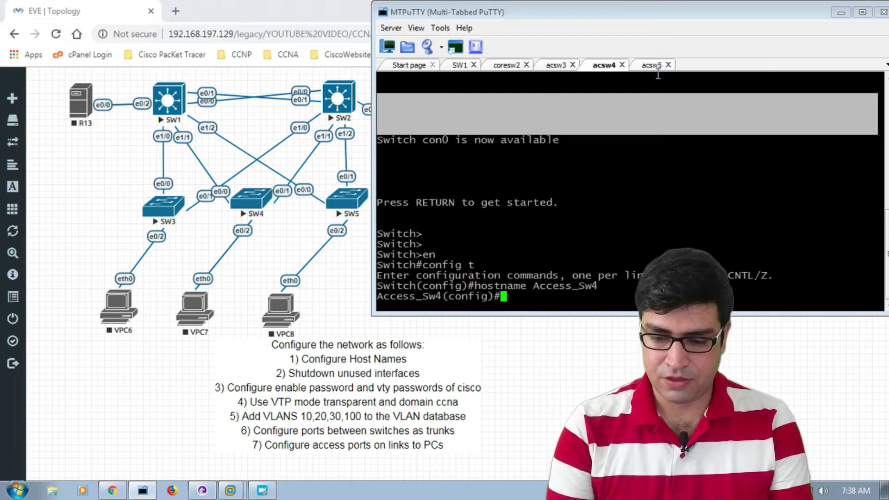
{"action": "left_click", "coordinate": [650, 65]}
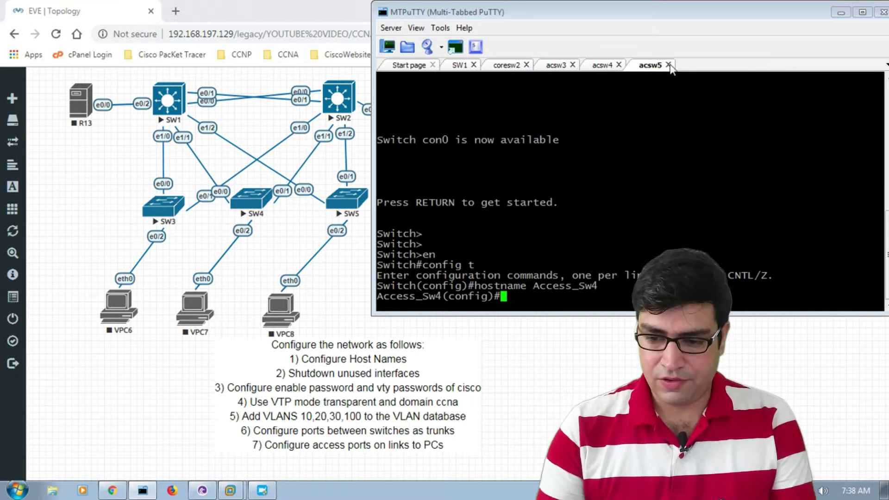
Close the acsw5 session, reopen the saved access_SW5 session, and wake its console.
{"action": "left_click", "coordinate": [667, 65]}
{"action": "left_click", "coordinate": [388, 46]}
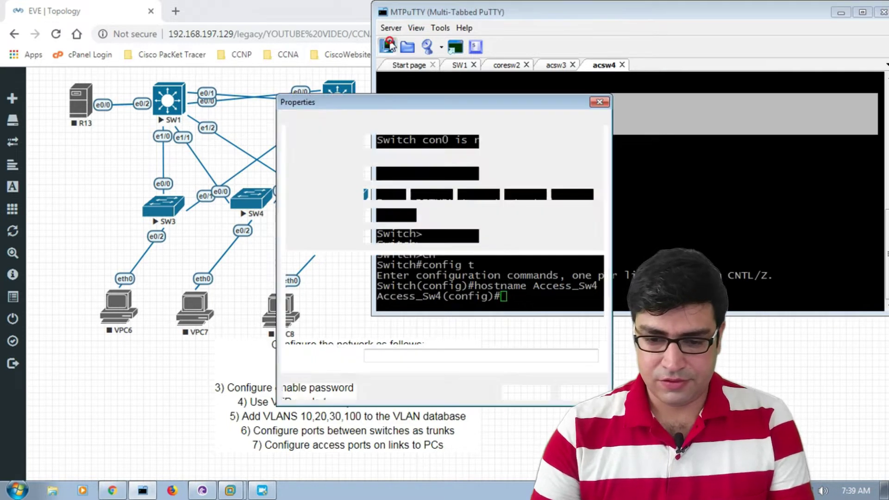
{"action": "left_click", "coordinate": [599, 101]}
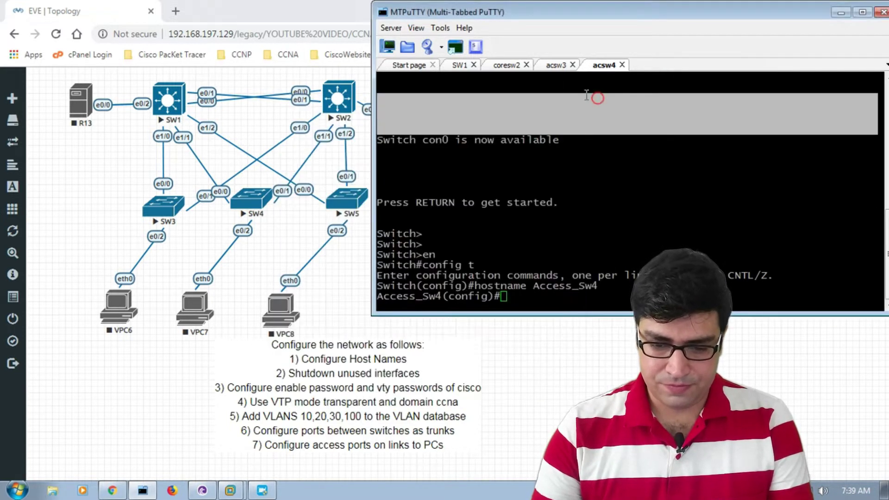
{"action": "left_click", "coordinate": [440, 47]}
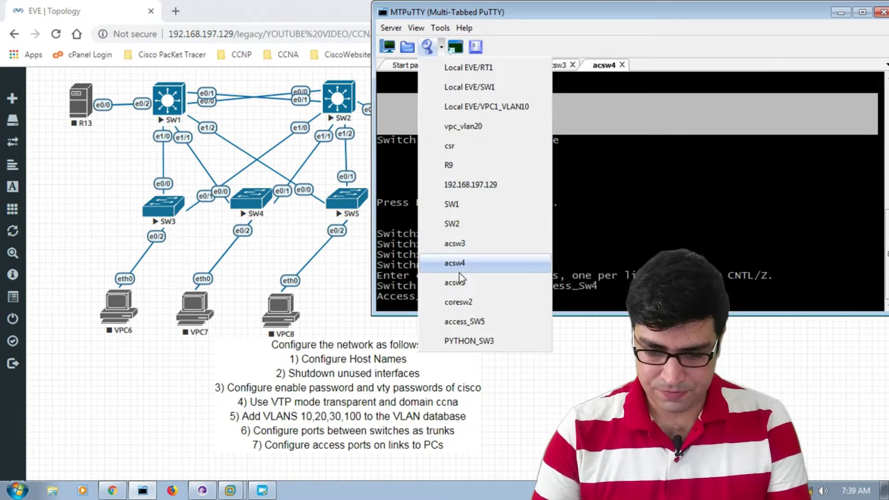
{"action": "left_click", "coordinate": [462, 322]}
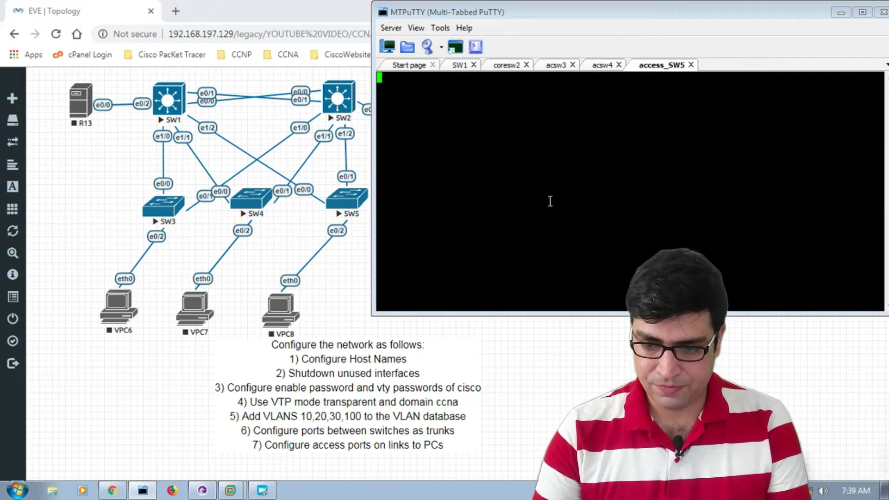
{"action": "key", "text": "Return"}
{"action": "key", "text": "Return"}
{"action": "key", "text": "Return"}
{"action": "key", "text": "Return"}
{"action": "key", "text": "Return"}
{"action": "key", "text": "Return"}
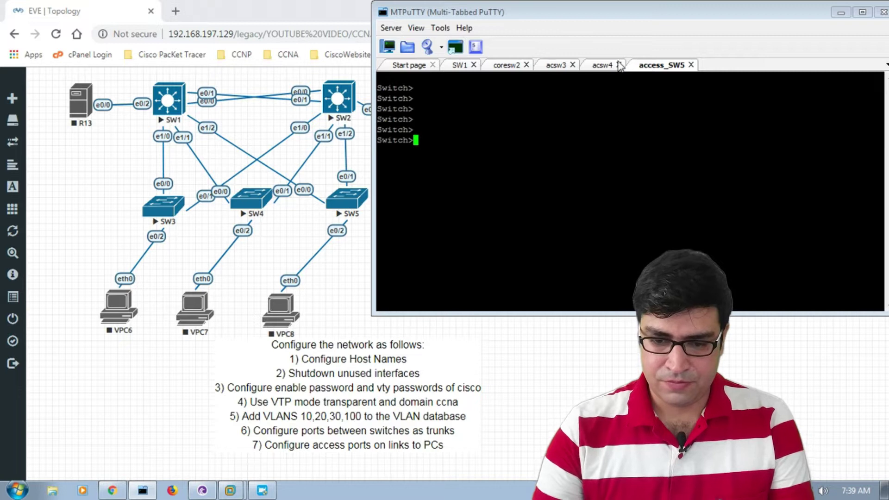
{"action": "right_click", "coordinate": [641, 66]}
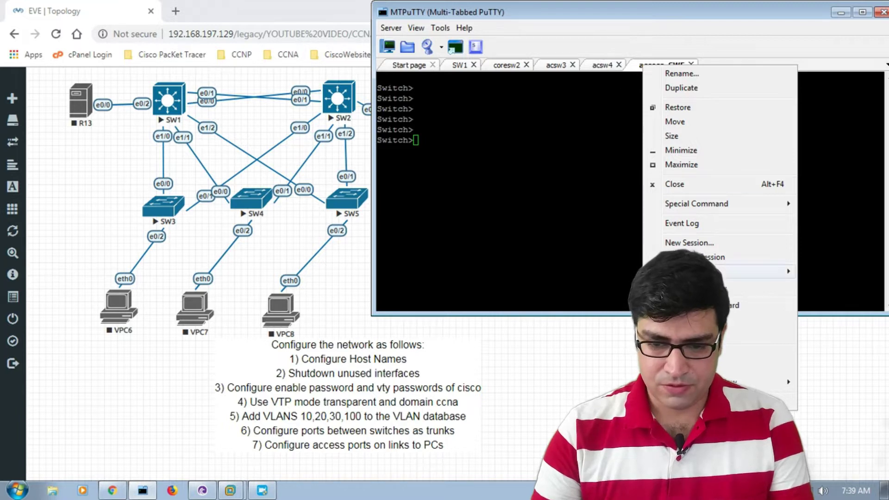
In the access_SW5 Window > Appearance settings, set the font to Lucida Console 12 and apply.
{"action": "left_click", "coordinate": [694, 291]}
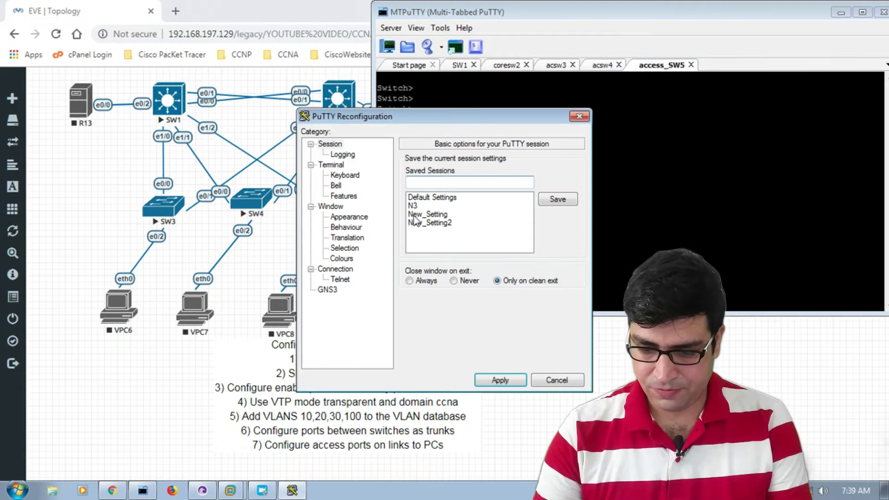
{"action": "left_click", "coordinate": [349, 216]}
{"action": "left_click", "coordinate": [554, 237]}
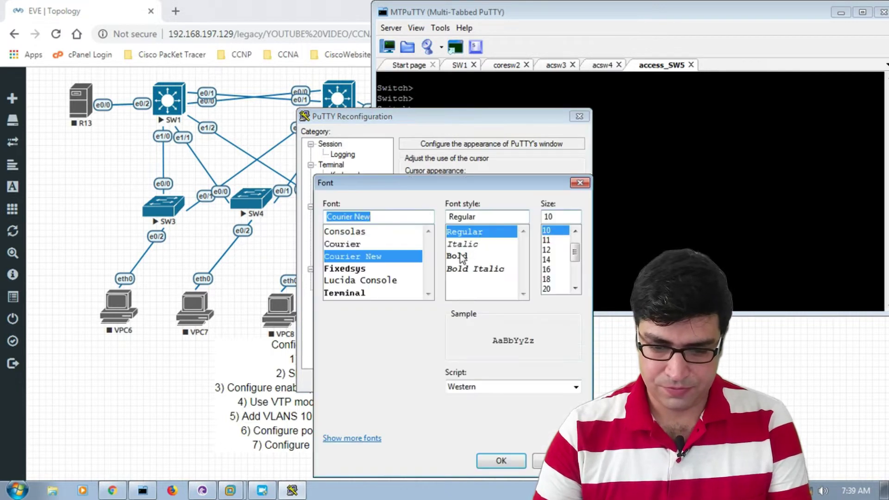
{"action": "left_click", "coordinate": [546, 249]}
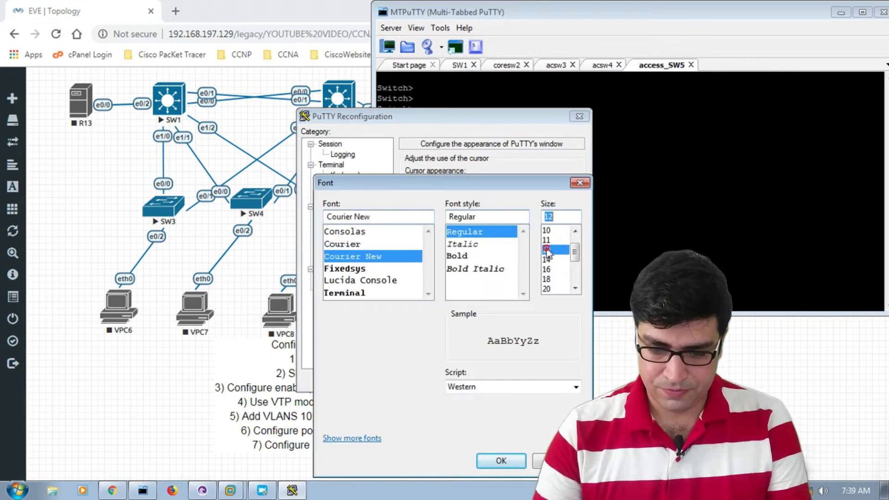
{"action": "left_click", "coordinate": [354, 279]}
{"action": "left_click", "coordinate": [494, 460]}
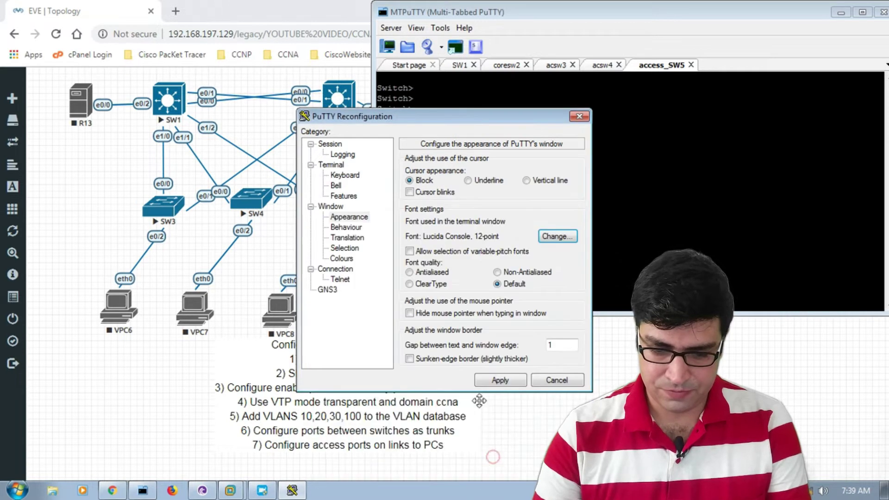
{"action": "left_click", "coordinate": [487, 380]}
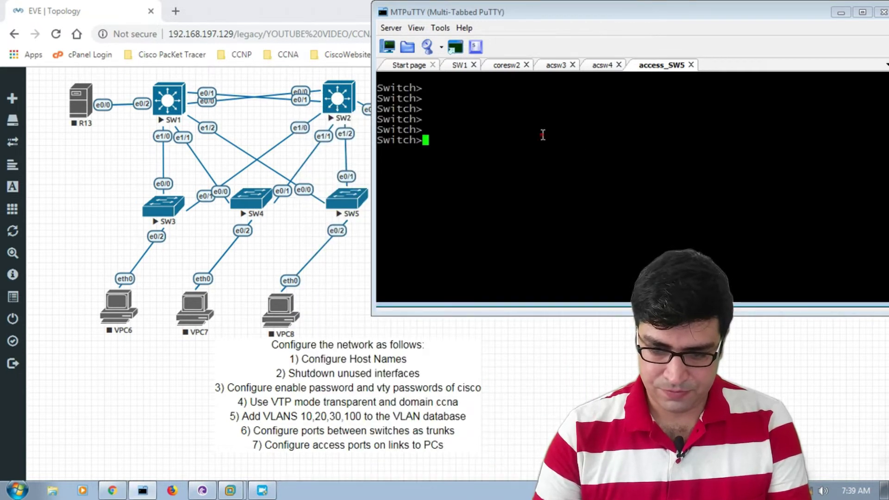
Enter global configuration mode and set the fifth switch's hostname to Access_sw5.
{"action": "type", "text": "en"}
{"action": "key", "text": "Return"}
{"action": "type", "text": "config t"}
{"action": "key", "text": "Return"}
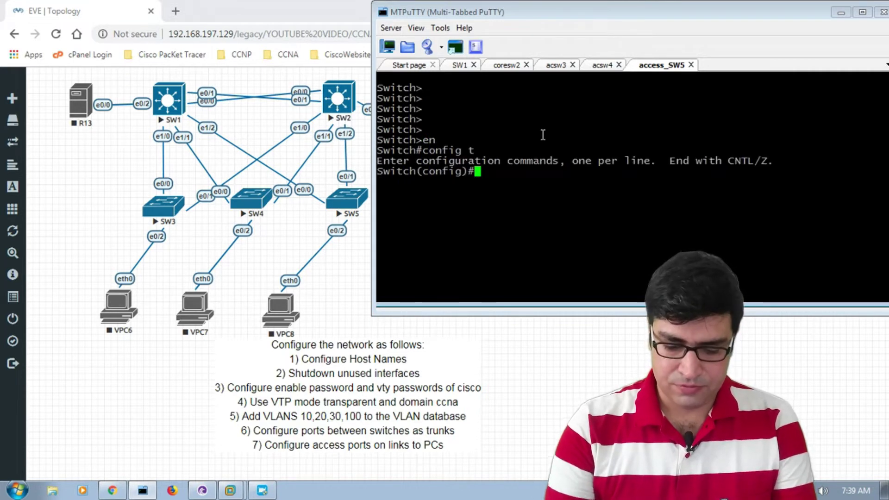
{"action": "type", "text": "hostname "}
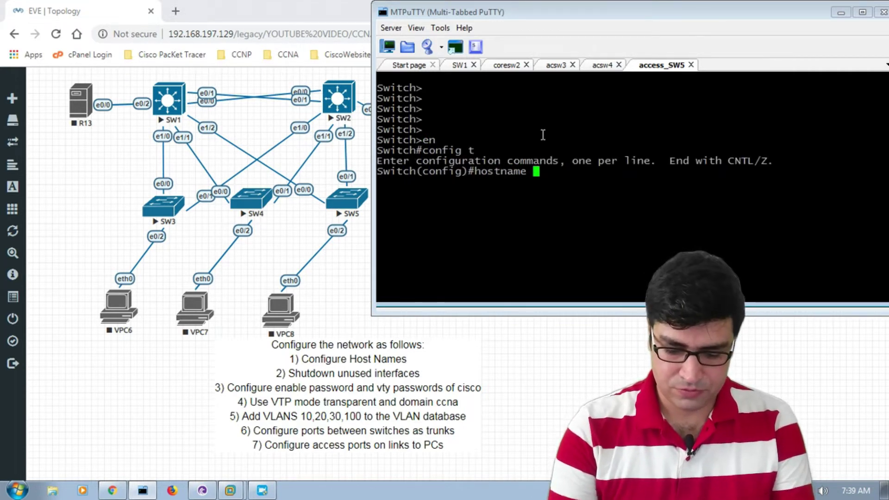
{"action": "type", "text": "Access"}
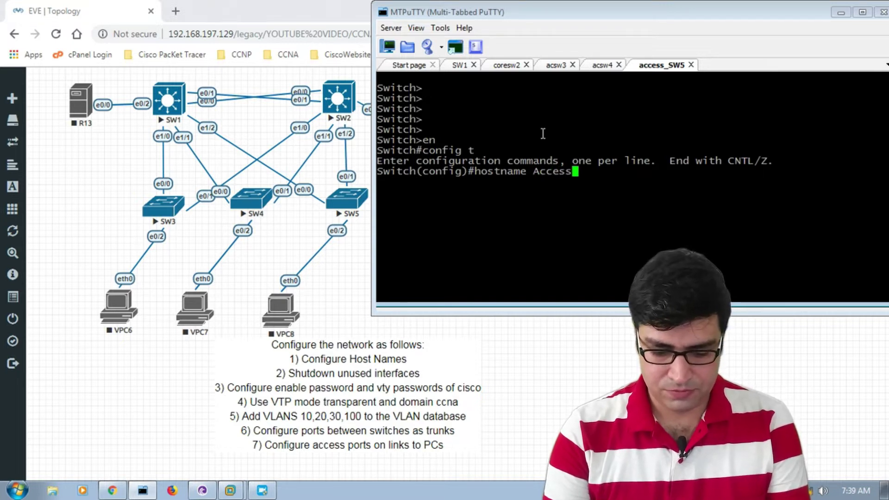
{"action": "type", "text": "_sw5"}
{"action": "key", "text": "Return"}
{"action": "key", "text": "Return"}
{"action": "key", "text": "Return"}
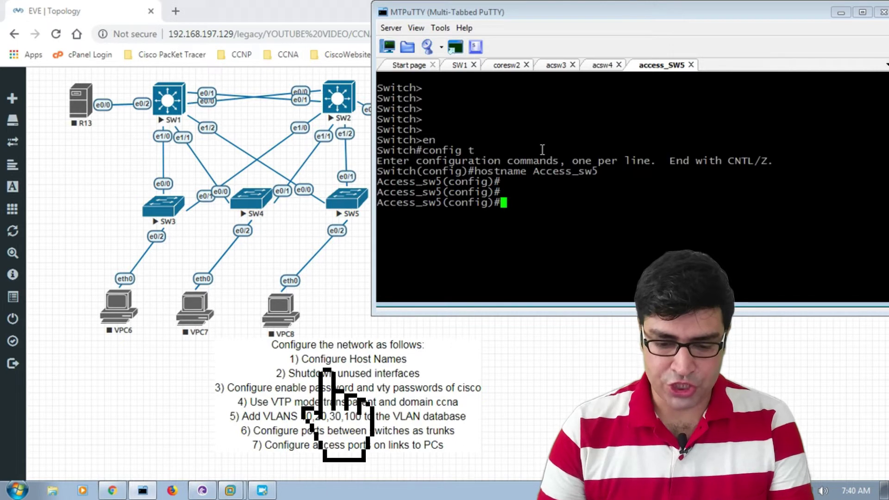
On Core_sw1, exit configuration mode and run sh ip int br to list its interfaces.
{"action": "left_click", "coordinate": [460, 65]}
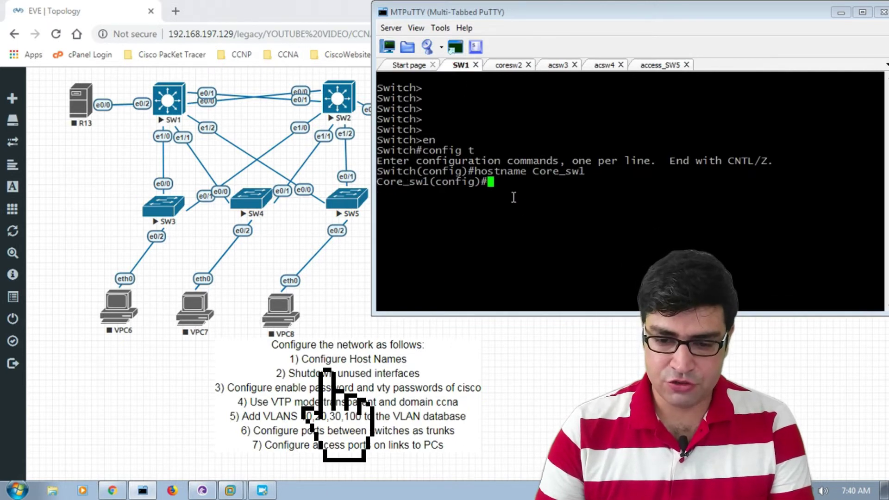
{"action": "type", "text": "exit"}
{"action": "key", "text": "Return"}
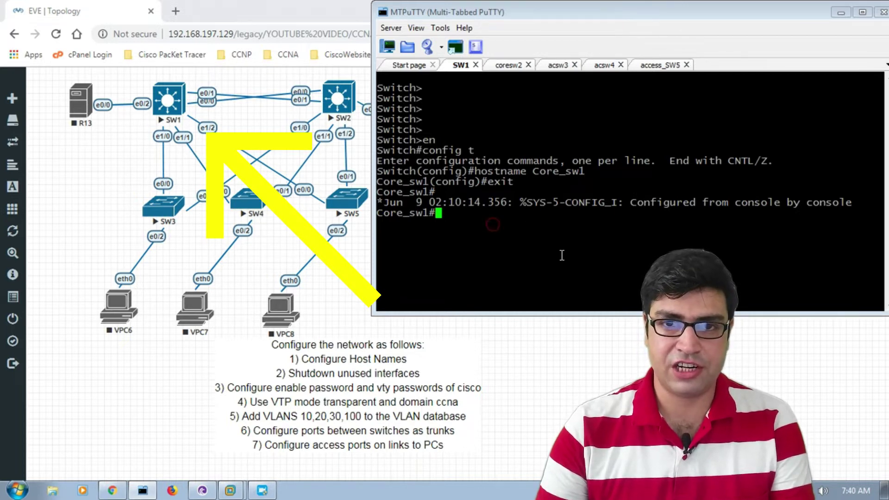
{"action": "type", "text": "sh ip"}
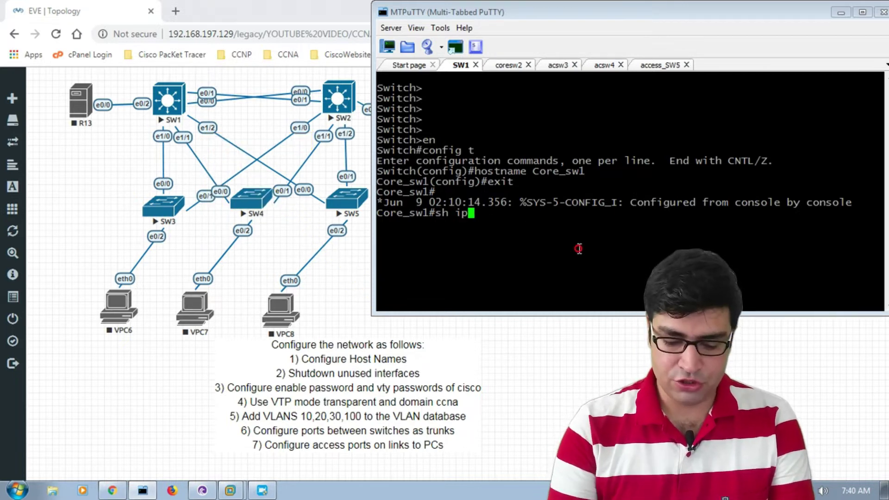
{"action": "type", "text": " int "}
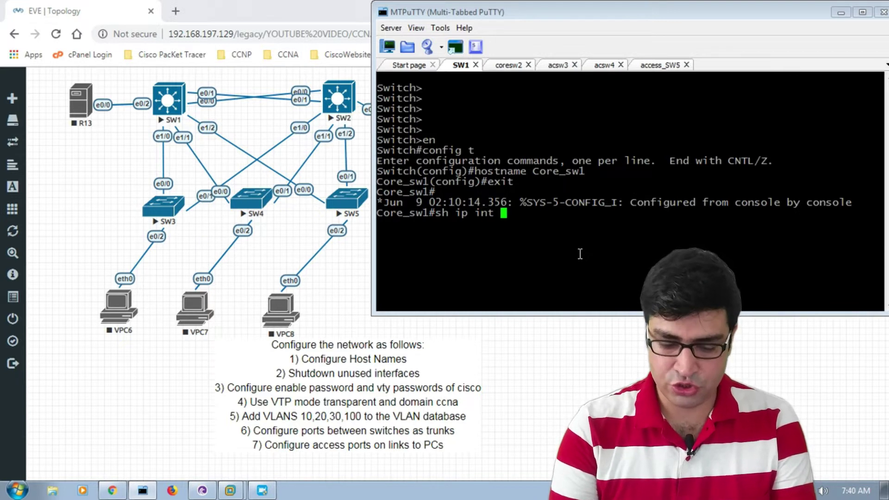
{"action": "type", "text": "br"}
{"action": "key", "text": "Return"}
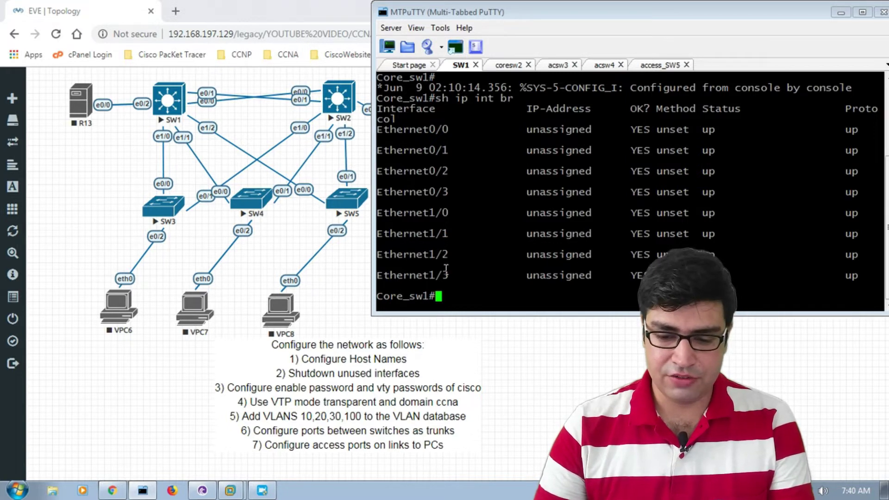
{"action": "type", "text": "conf"}
{"action": "left_click", "coordinate": [558, 345]}
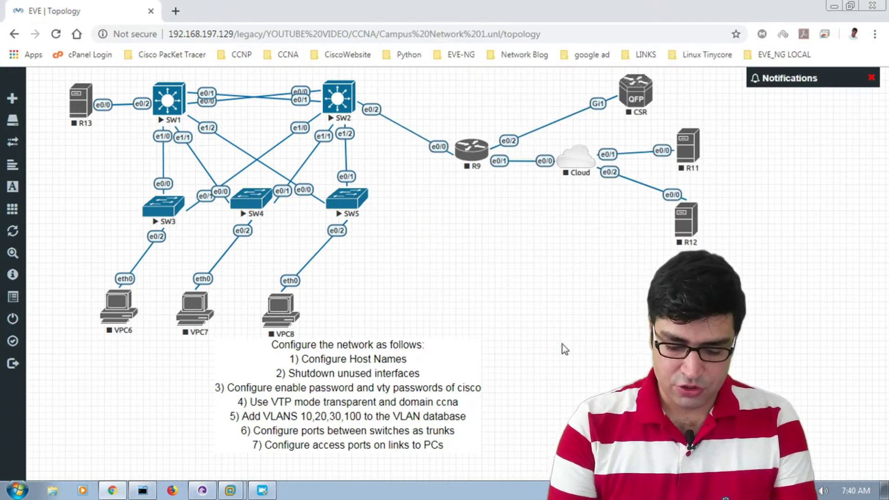
Back in MTPuTTY on Core_sw1, enter config t and shut down interface Ethernet0/3.
{"action": "mouse_move", "coordinate": [2, 145]}
{"action": "left_click", "coordinate": [143, 490]}
{"action": "type", "text": "i"}
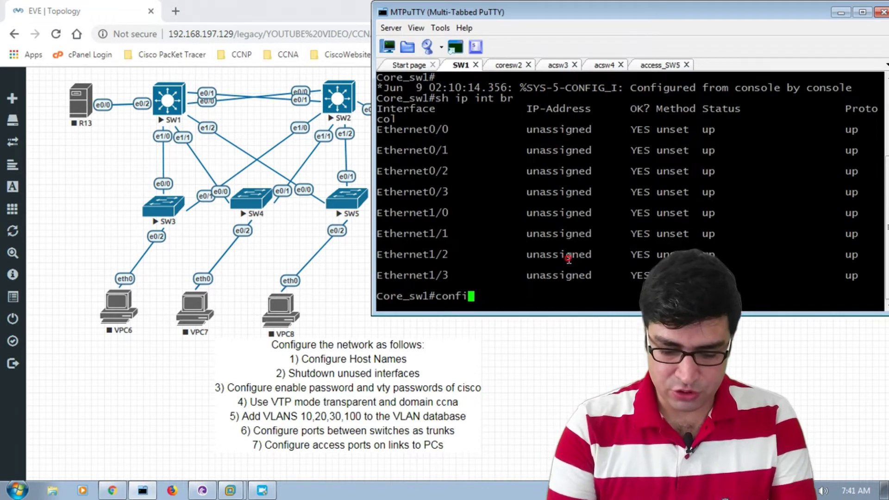
{"action": "type", "text": "g"}
{"action": "type", "text": "int eth"}
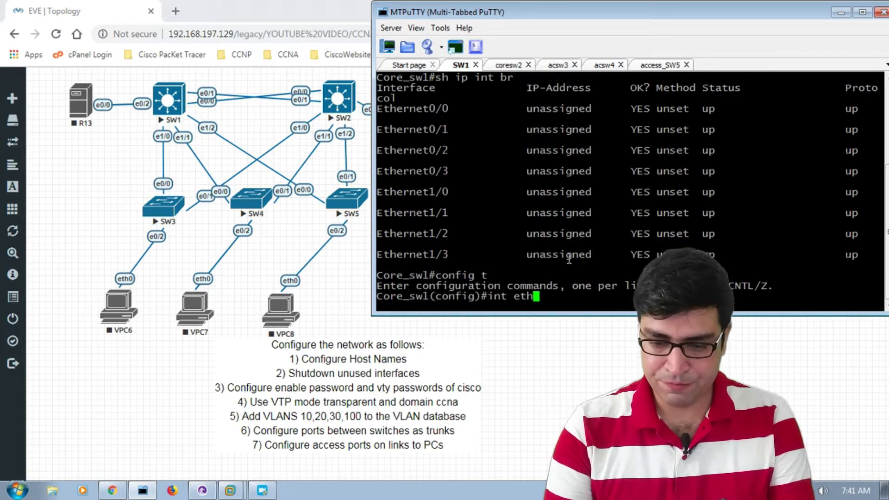
{"action": "type", "text": "0/3"}
{"action": "key", "text": "Return"}
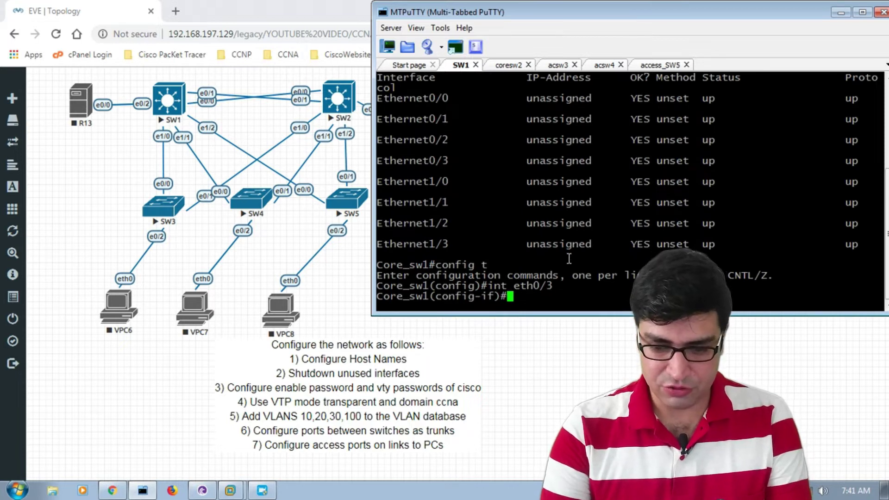
{"action": "type", "text": "shutdown"}
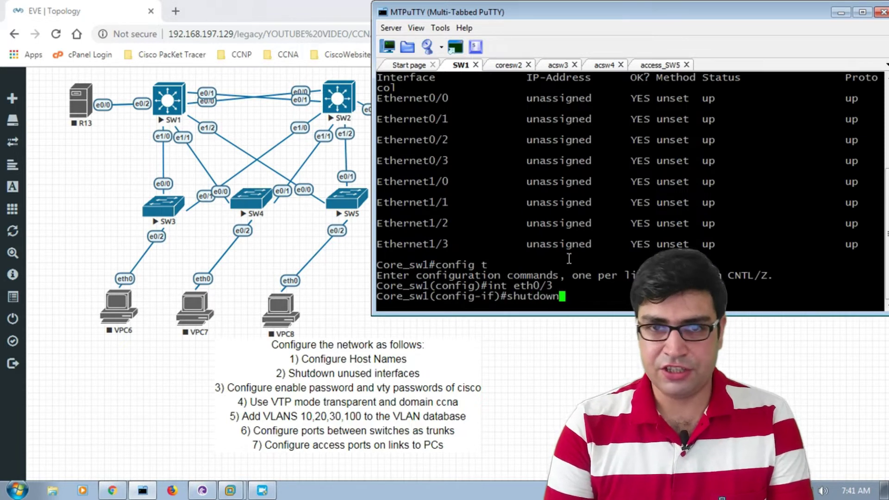
{"action": "key", "text": "Return"}
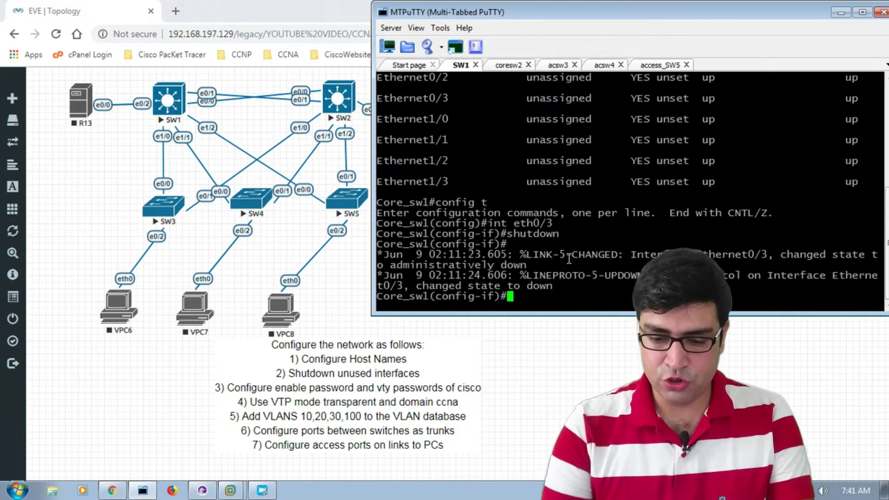
Exit Ethernet0/3 and shut down interface Ethernet1/3 on Core_sw1.
{"action": "type", "text": "exit"}
{"action": "key", "text": "Return"}
{"action": "type", "text": "i"}
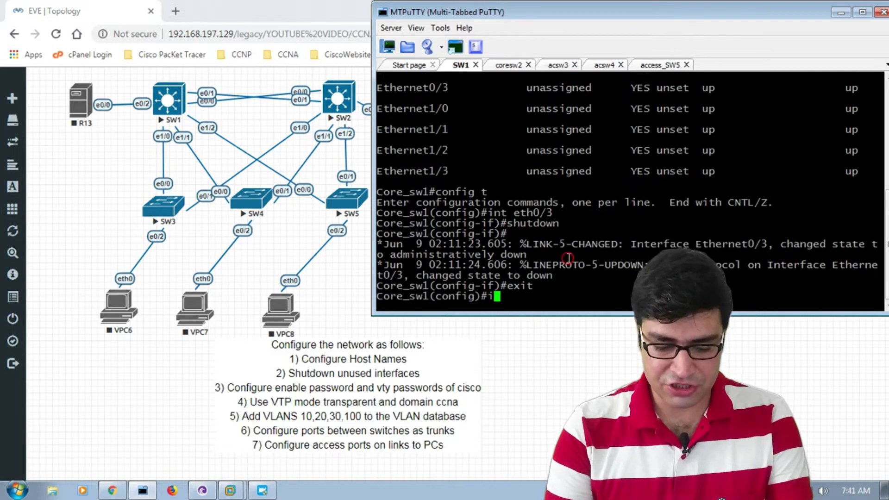
{"action": "type", "text": "nt eth1/3"}
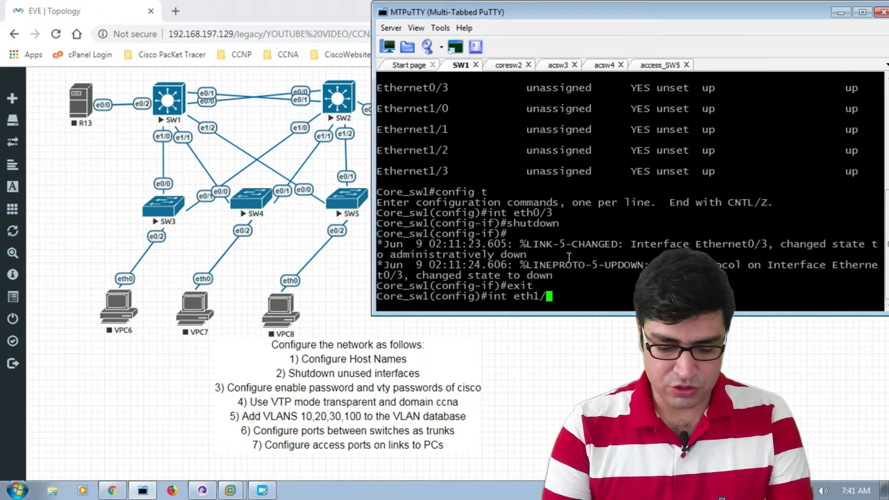
{"action": "key", "text": "Return"}
{"action": "type", "text": "shut"}
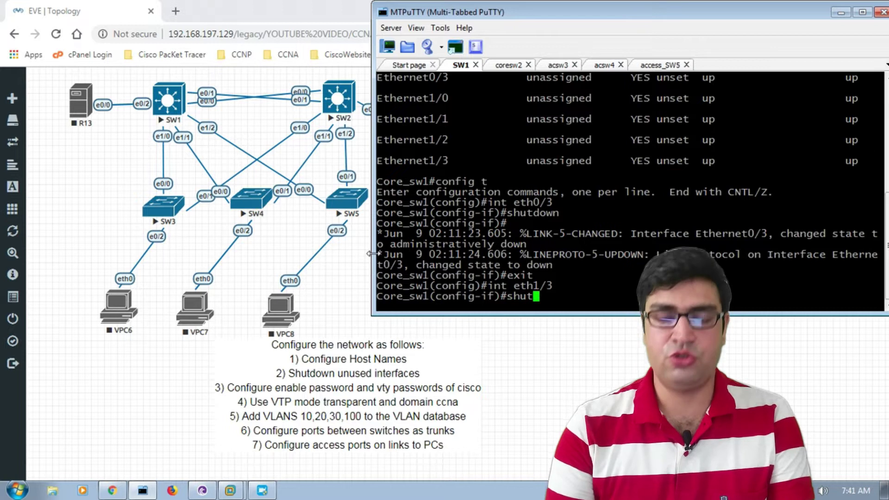
{"action": "type", "text": "down"}
{"action": "key", "text": "Return"}
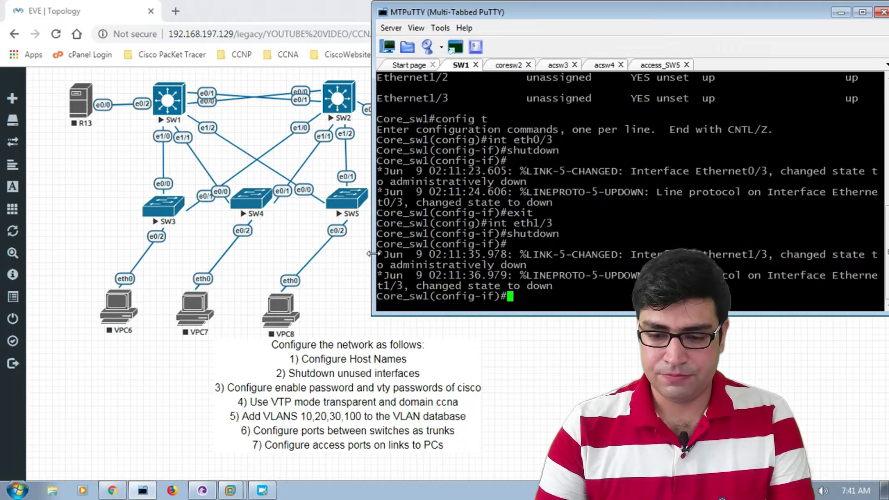
On Core_sw2, enter interface eth0/3 and issue shutdown.
{"action": "left_click", "coordinate": [509, 67]}
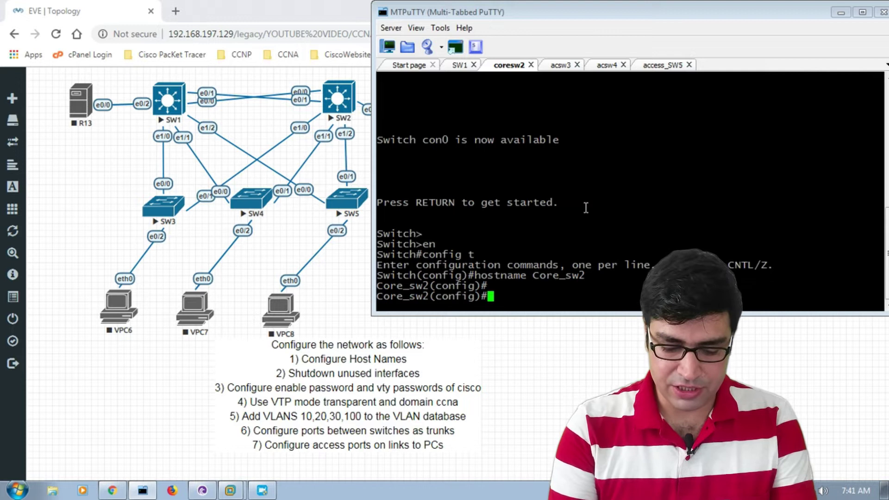
{"action": "type", "text": "int eth0/3"}
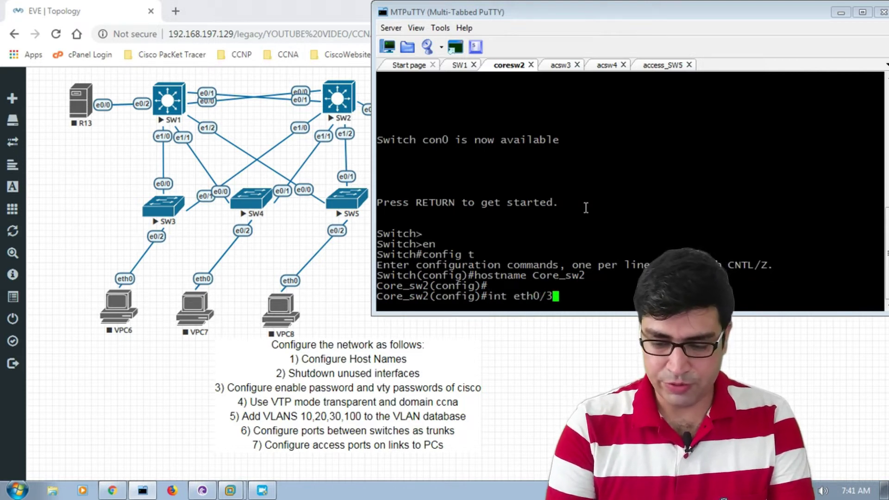
{"action": "key", "text": "Return"}
{"action": "type", "text": "shutdow"}
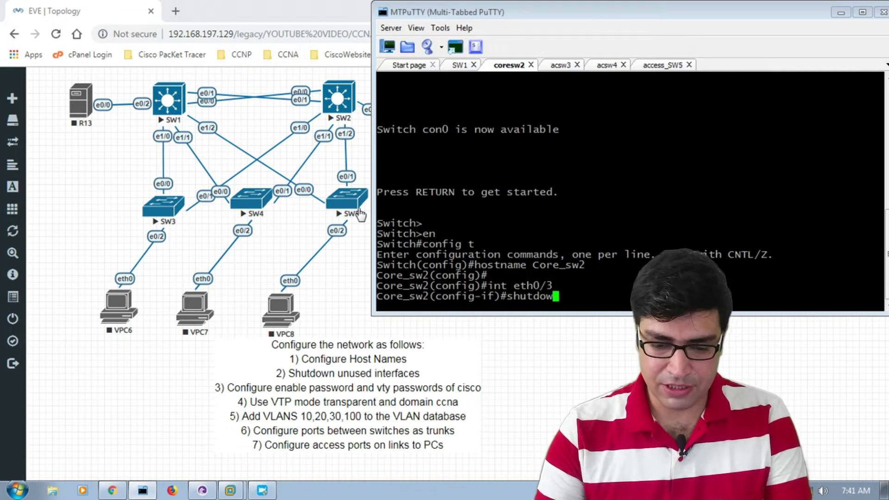
{"action": "left_click", "coordinate": [360, 214]}
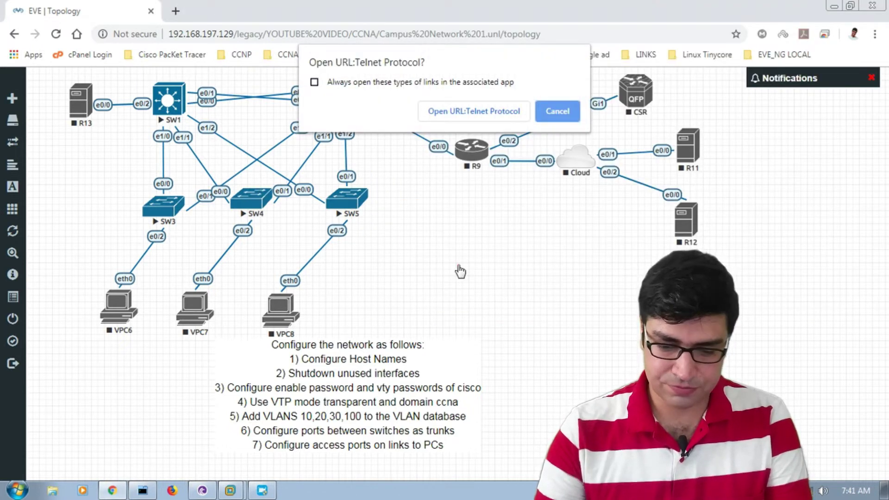
{"action": "left_click", "coordinate": [142, 490]}
{"action": "type", "text": "nfig-if)#shutdown"}
{"action": "key", "text": "Return"}
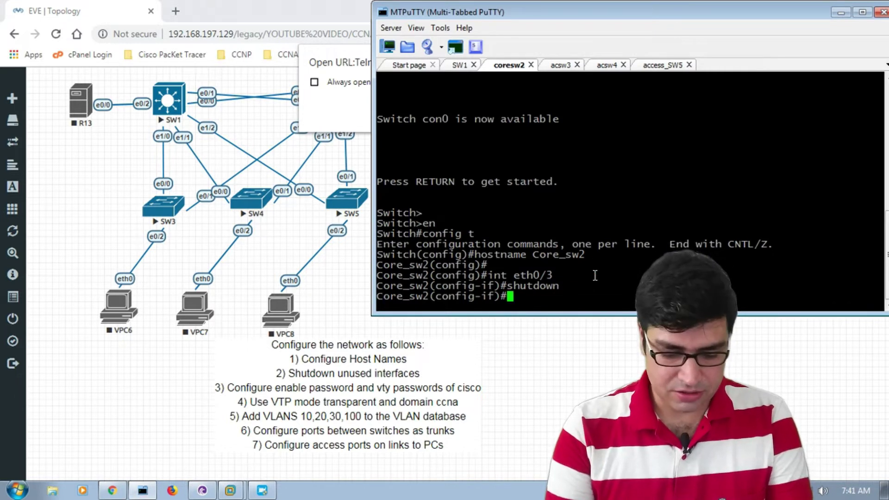
Shut down interface eth1/3 on Core_sw2, then move to the Access_Sw3 session.
{"action": "type", "text": "int eth1/3"}
{"action": "key", "text": "Return"}
{"action": "type", "text": "shutdown"}
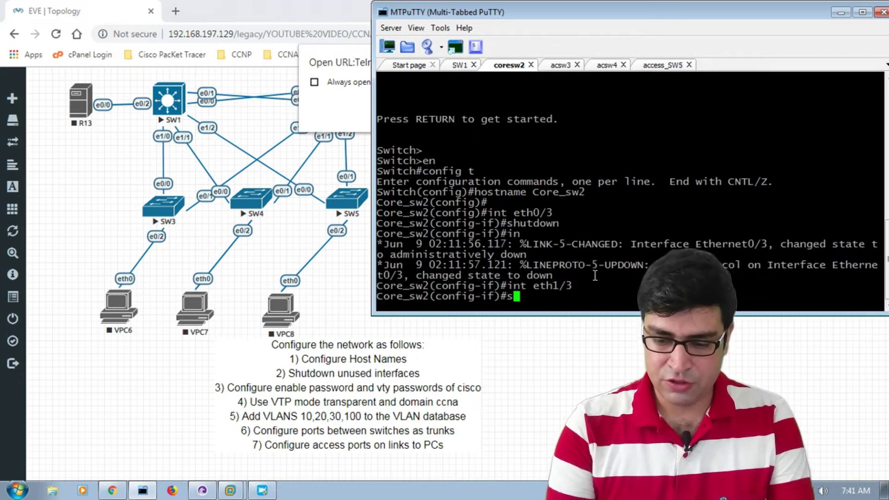
{"action": "key", "text": "Return"}
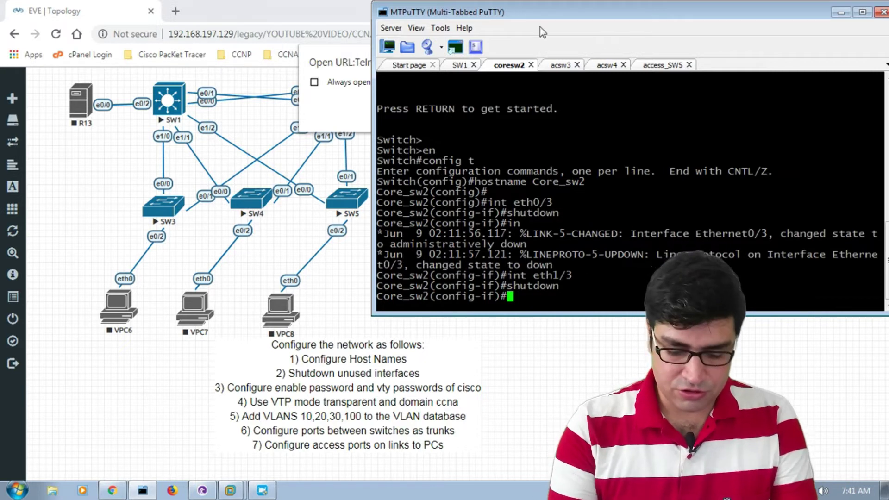
{"action": "left_click", "coordinate": [560, 62]}
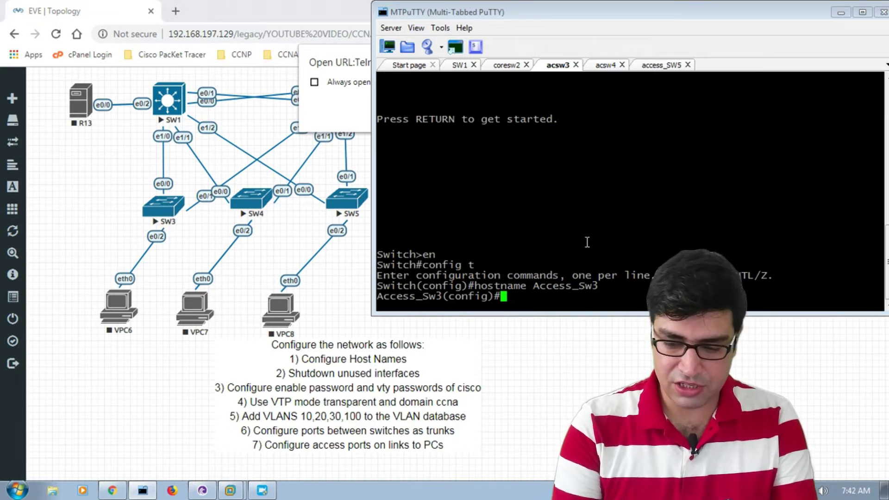
Review Access_Sw3's interfaces with 'do sh ip int br' and try selecting interface eth0/3.
{"action": "type", "text": "do sh ip i"}
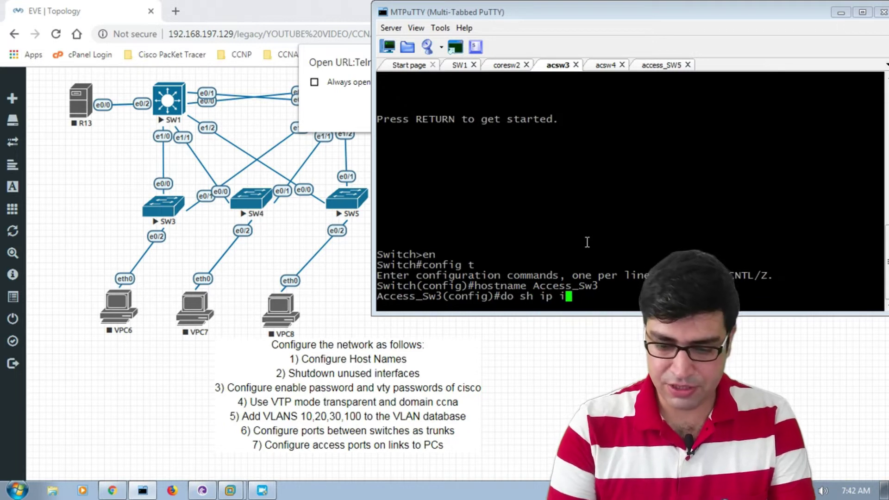
{"action": "type", "text": "nt br"}
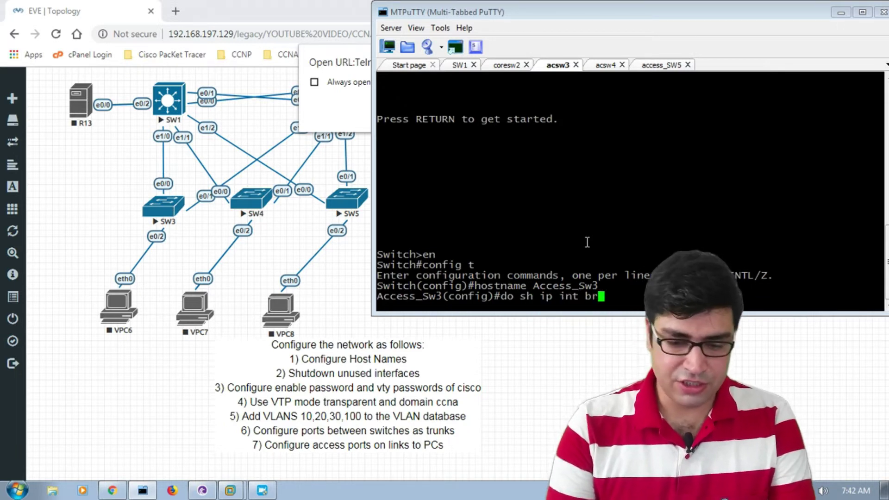
{"action": "key", "text": "Return"}
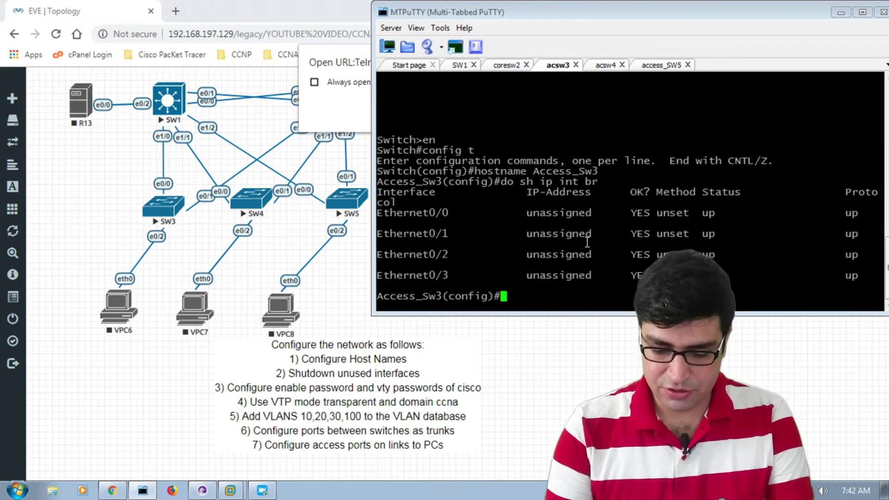
{"action": "type", "text": "int eth"}
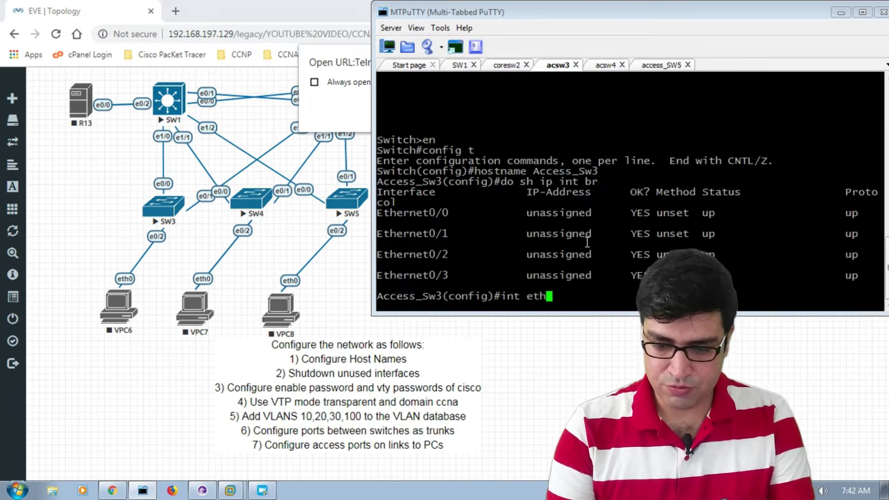
{"action": "type", "text": "09"}
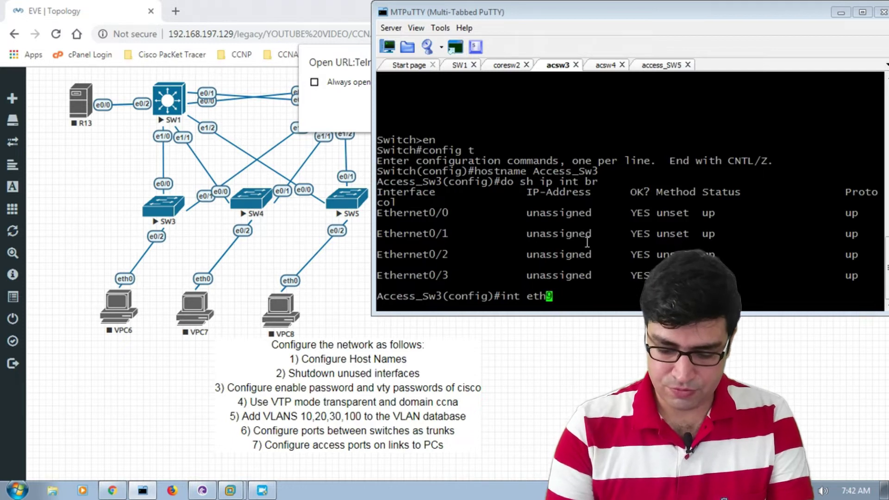
{"action": "type", "text": "/3"}
{"action": "key", "text": "Return"}
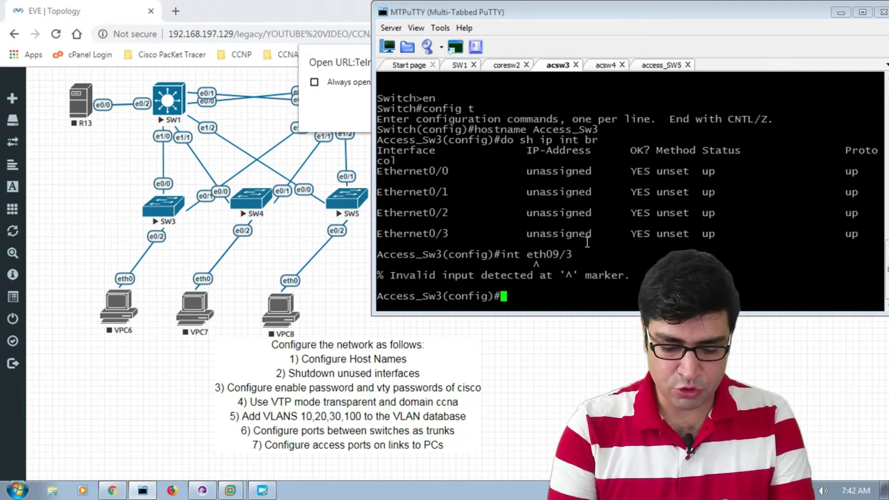
Fix the mistyped 'eth09/3' to eth0/3, shut it down, then move to Access_Sw4.
{"action": "key", "text": "Up"}
{"action": "key", "text": "BackSpace"}
{"action": "key", "text": "Left"}
{"action": "key", "text": "Delete"}
{"action": "key", "text": "BackSpace"}
{"action": "type", "text": "/3"}
{"action": "key", "text": "Return"}
{"action": "type", "text": "shutdown"}
{"action": "key", "text": "Return"}
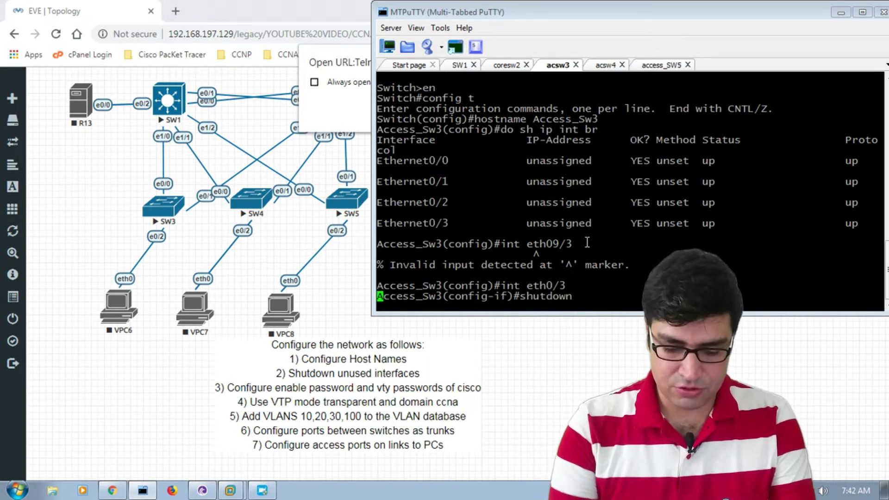
{"action": "left_click", "coordinate": [604, 66]}
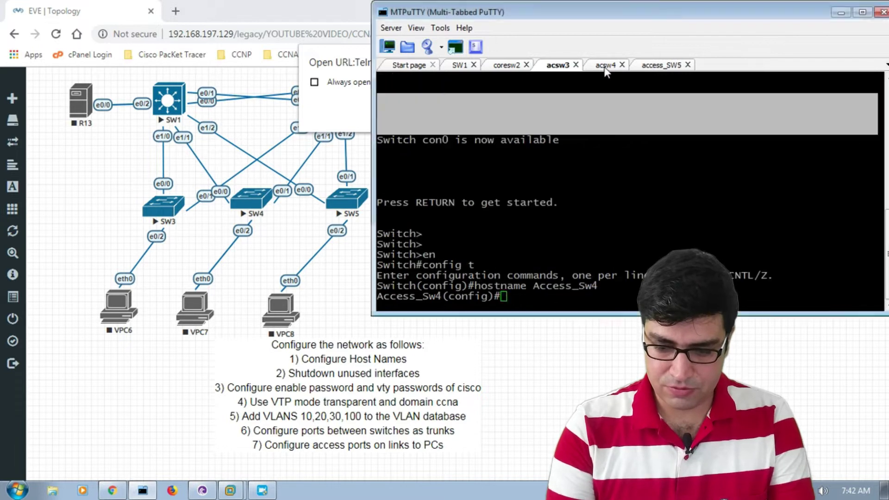
Shut down interface eth0/3 on Access_Sw4, then move to the Access_sw5 session.
{"action": "type", "text": "int eh"}
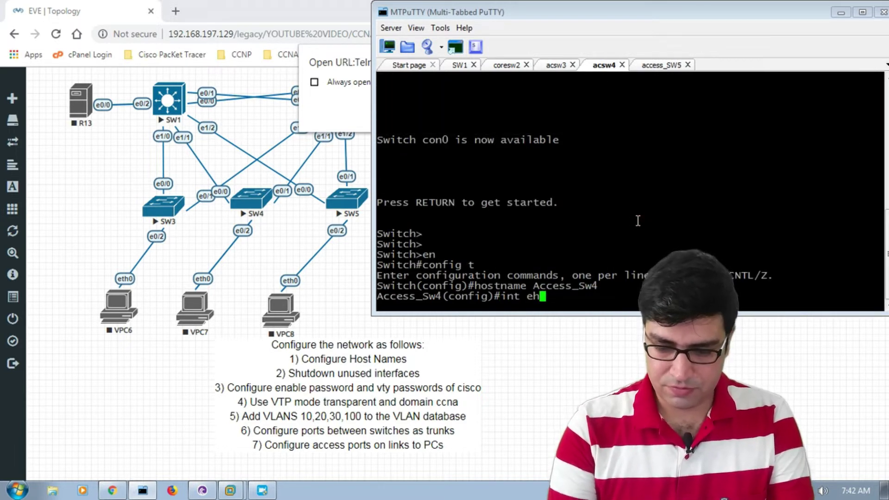
{"action": "key", "text": "BackSpace"}
{"action": "type", "text": "th0/3"}
{"action": "key", "text": "Return"}
{"action": "type", "text": "shutdown"}
{"action": "key", "text": "Return"}
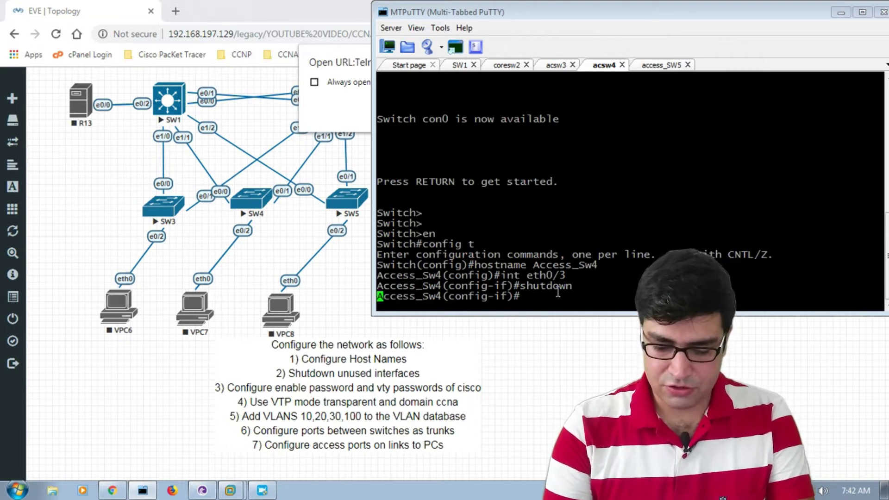
{"action": "left_click", "coordinate": [662, 69]}
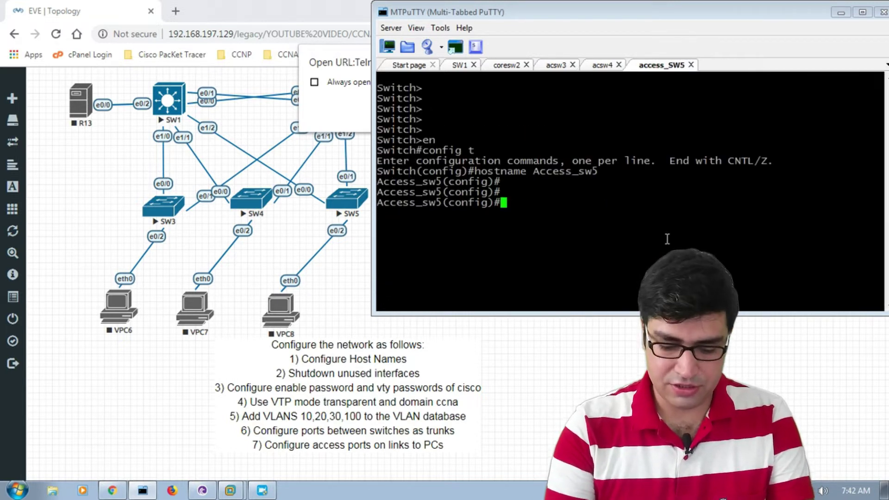
Shut down interface eth0/3 on Access_sw5.
{"action": "type", "text": "int eth0"}
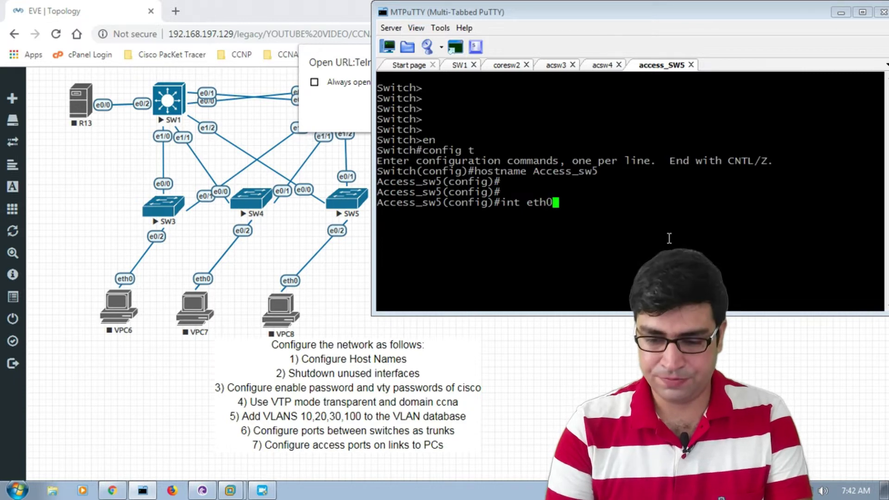
{"action": "type", "text": "/3"}
{"action": "key", "text": "Return"}
{"action": "type", "text": "shu"}
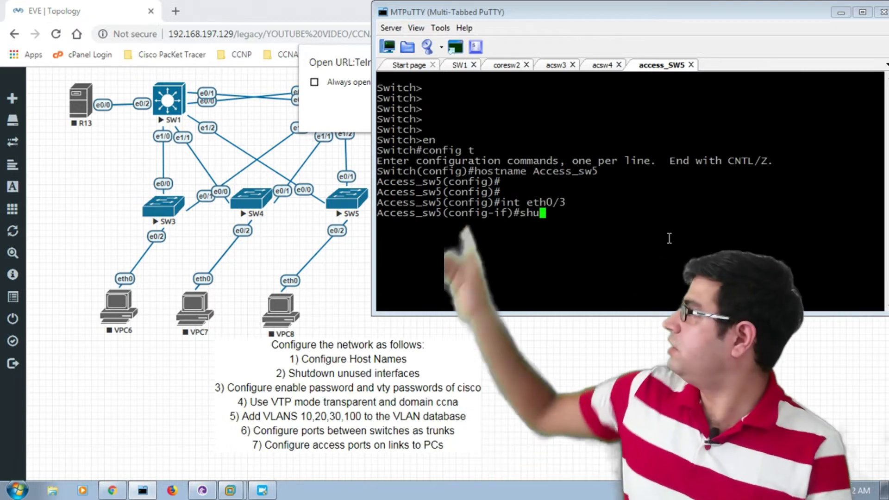
{"action": "type", "text": "tdown"}
{"action": "key", "text": "Return"}
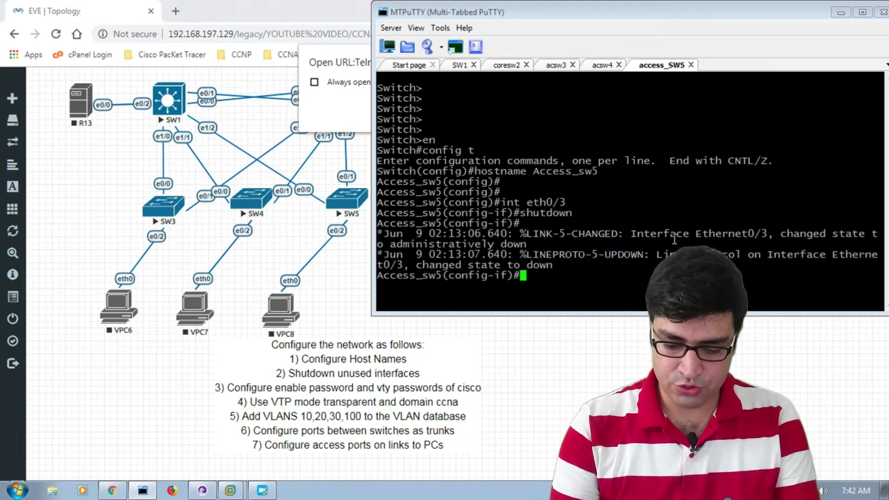
Exit interface mode and confirm with 'do sh ip int br' that eth0/3 is administratively down.
{"action": "type", "text": "exit"}
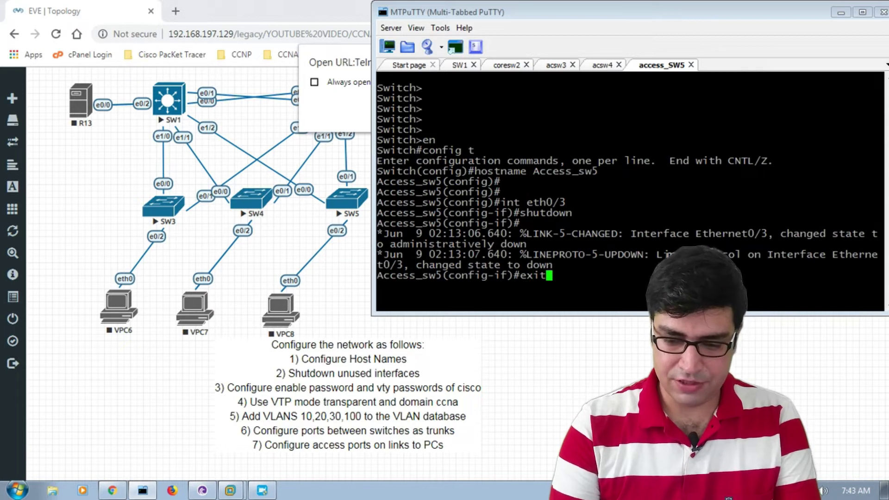
{"action": "key", "text": "Return"}
{"action": "type", "text": "sh"}
{"action": "key", "text": "BackSpace"}
{"action": "key", "text": "BackSpace"}
{"action": "type", "text": "do"}
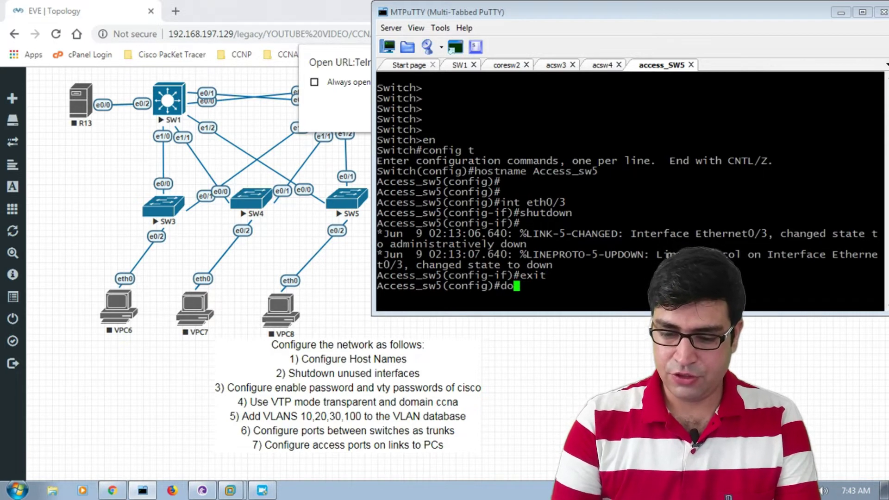
{"action": "type", "text": " sh ip int br"}
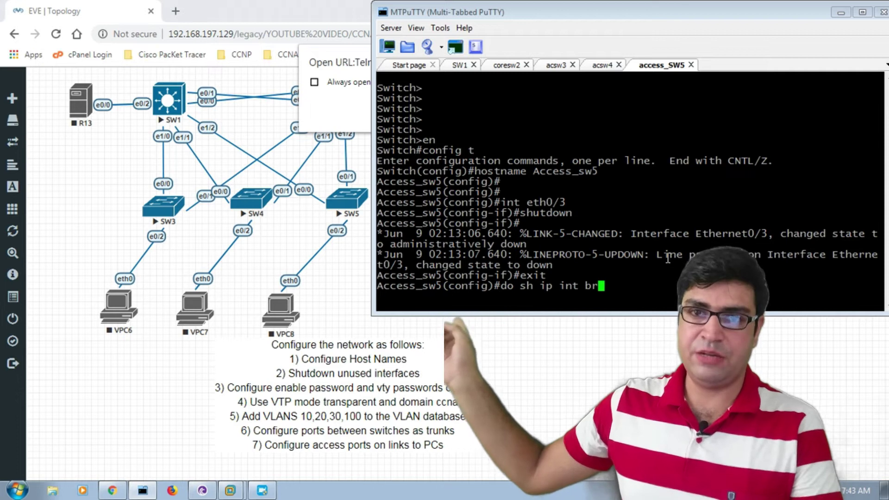
{"action": "key", "text": "Return"}
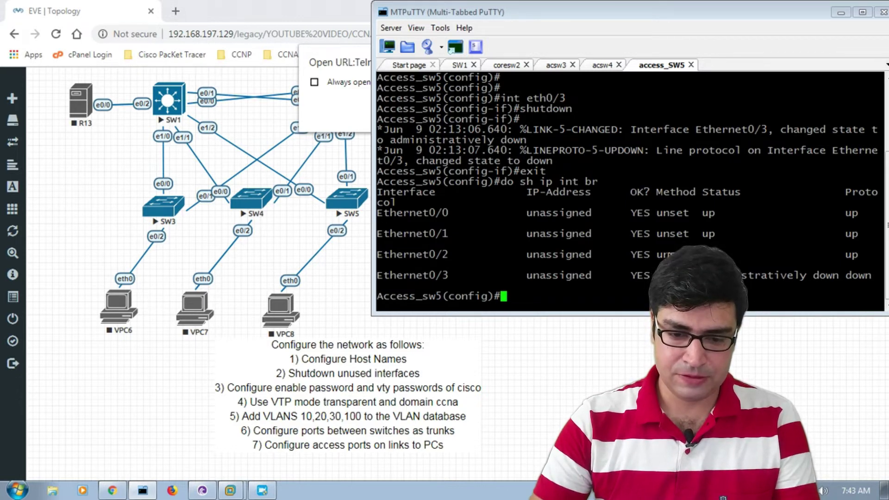
{"action": "left_click_drag", "start_coordinate": [537, 19], "coordinate": [196, 30]}
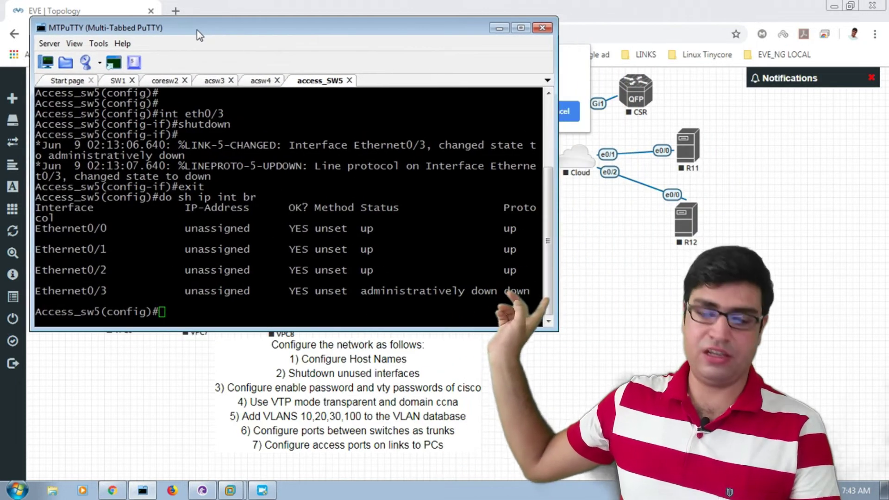
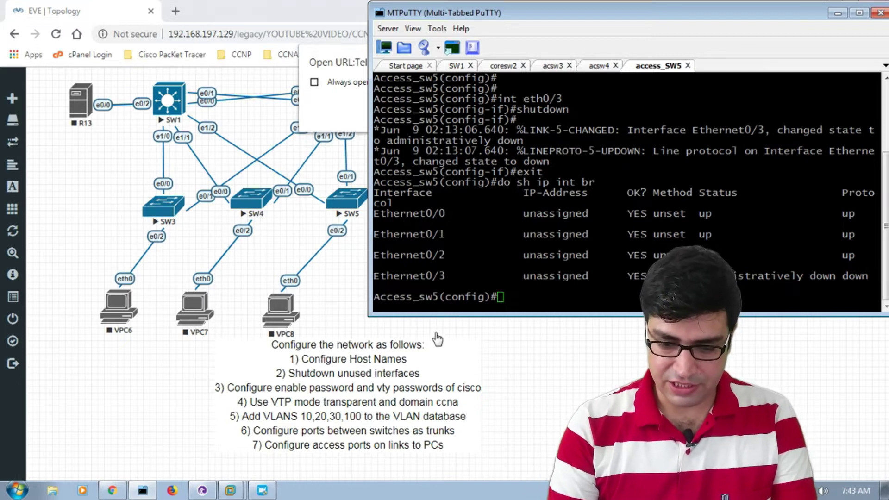
On Core_sw1, leave interface configuration and set the enable password.
{"action": "left_click", "coordinate": [454, 66]}
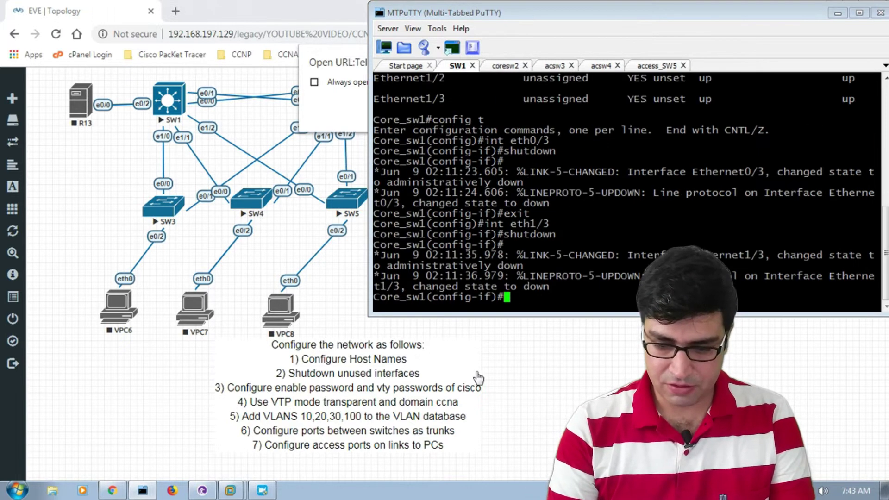
{"action": "type", "text": "exit"}
{"action": "key", "text": "Return"}
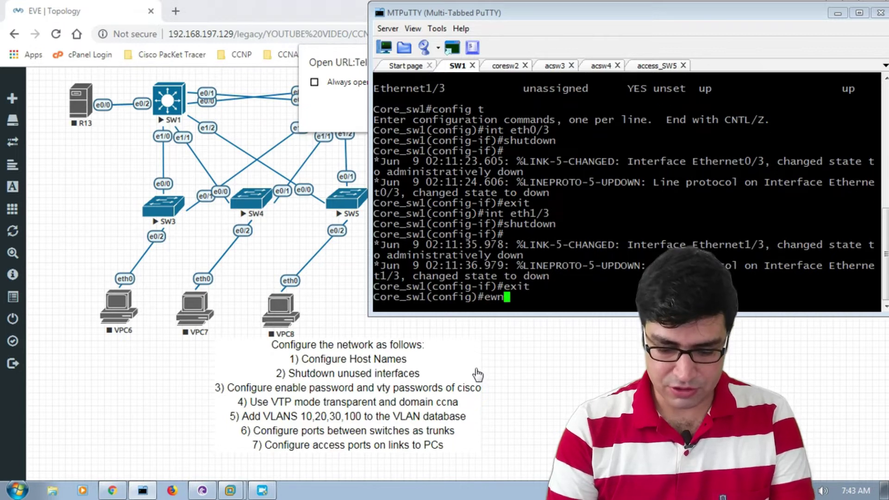
{"action": "type", "text": "enabl"}
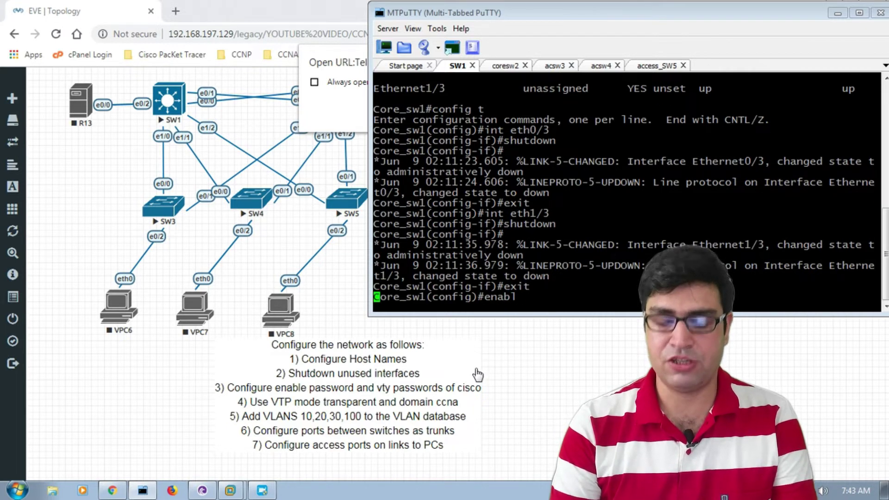
{"action": "key", "text": "Tab"}
{"action": "type", "text": "pass"}
{"action": "key", "text": "Tab"}
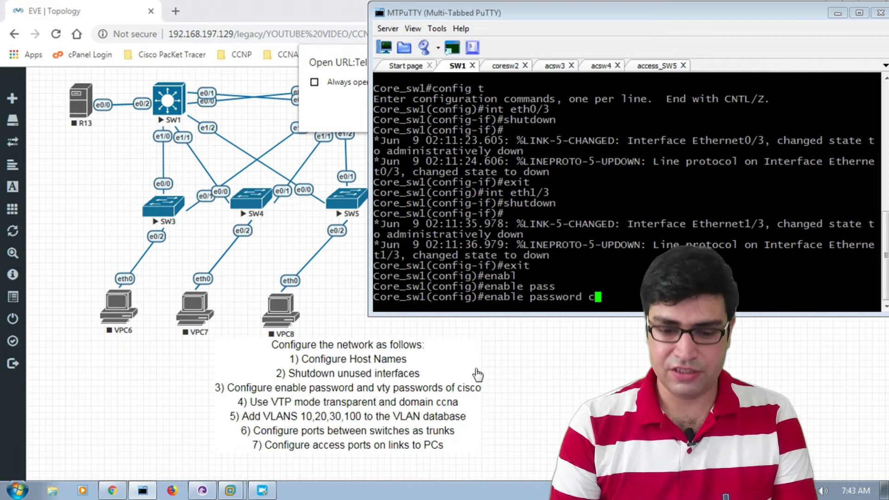
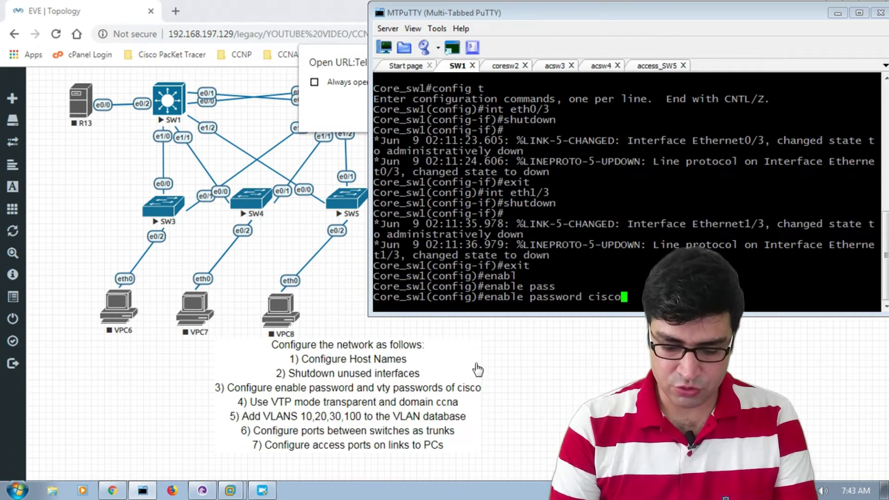
{"action": "key", "text": "Return"}
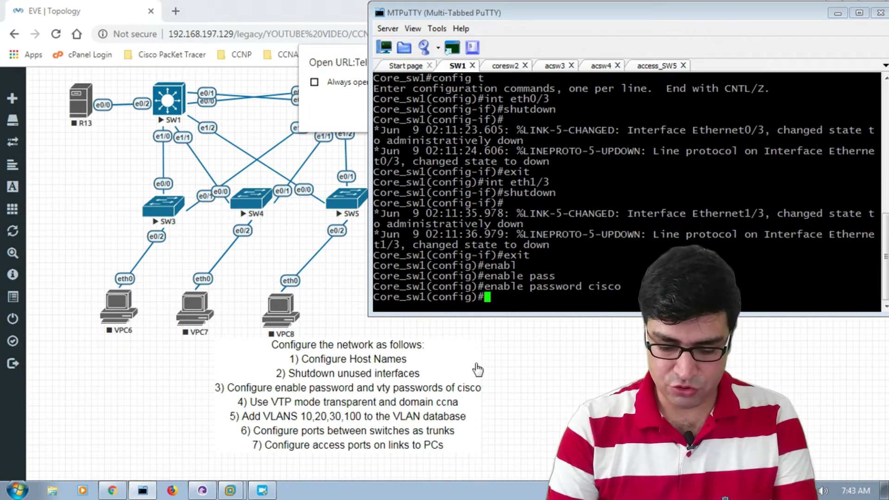
Set a password on vty lines 0 4 and require login.
{"action": "type", "text": "l"}
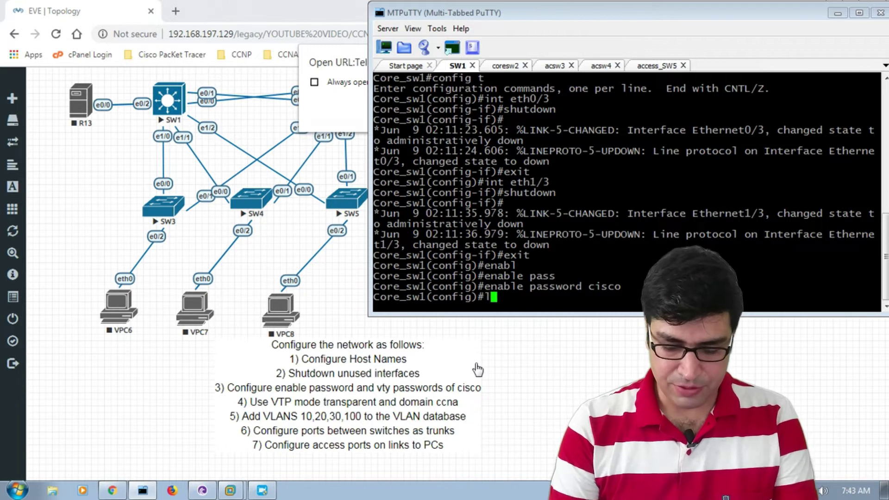
{"action": "type", "text": "ine vty 0 4"}
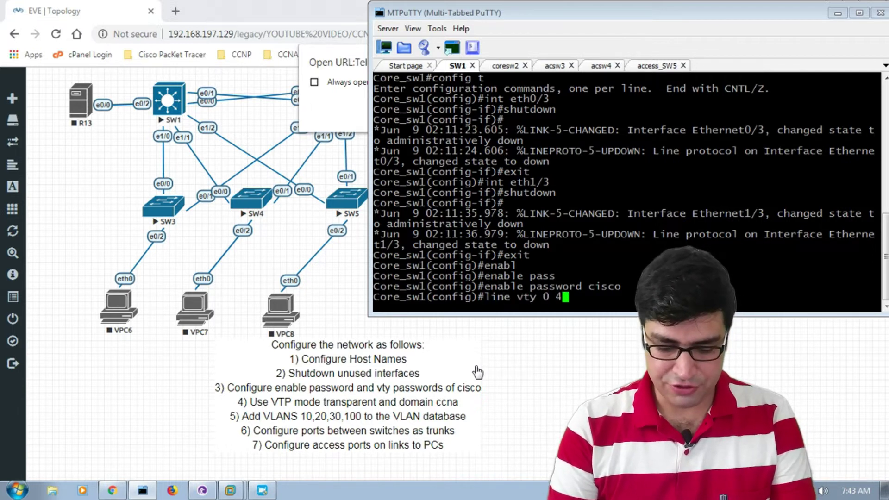
{"action": "key", "text": "Return"}
{"action": "type", "text": "pass"}
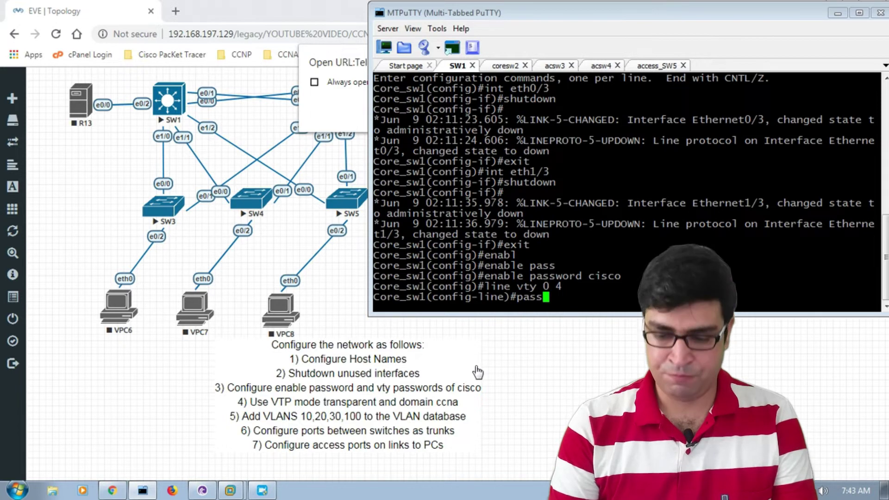
{"action": "key", "text": "Return"}
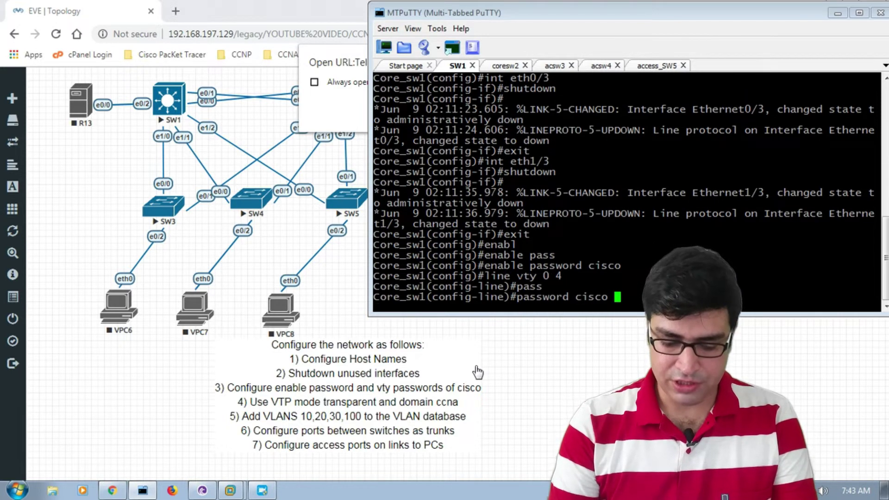
{"action": "key", "text": "Return"}
{"action": "type", "text": "logi"}
{"action": "key", "text": "alt+Tab"}
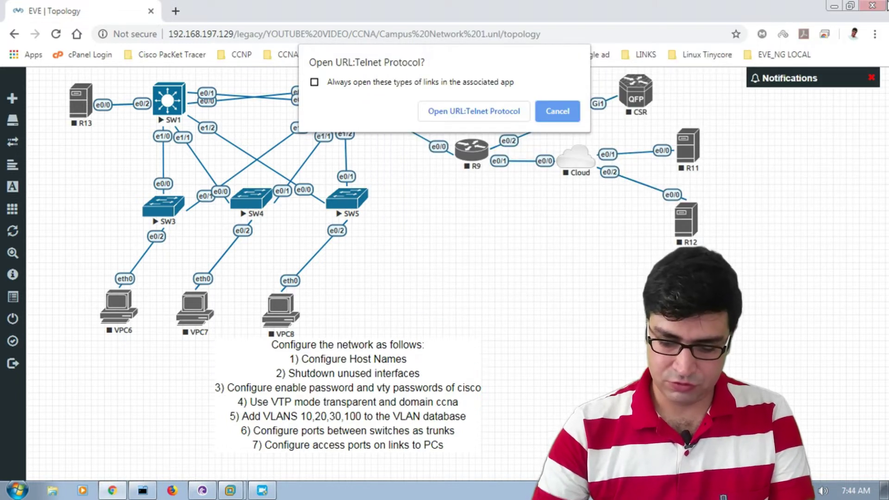
{"action": "left_click", "coordinate": [557, 112]}
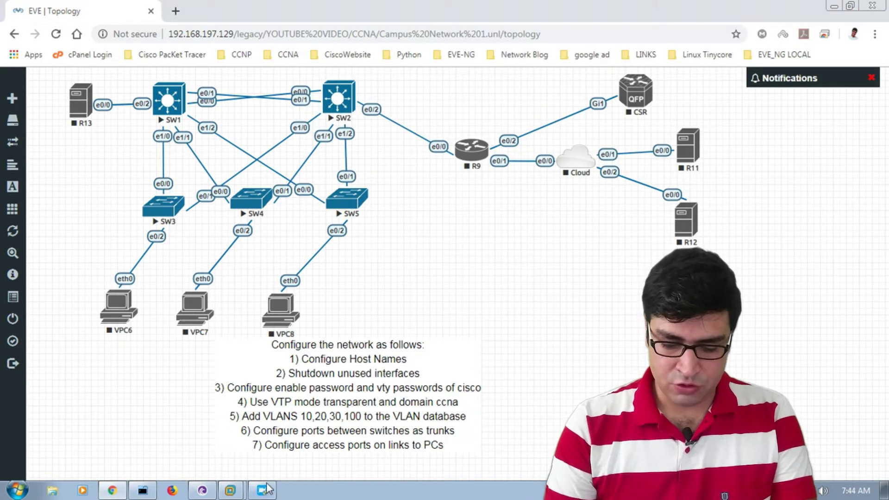
{"action": "left_click", "coordinate": [140, 488]}
{"action": "type", "text": "nfig-line)#login"}
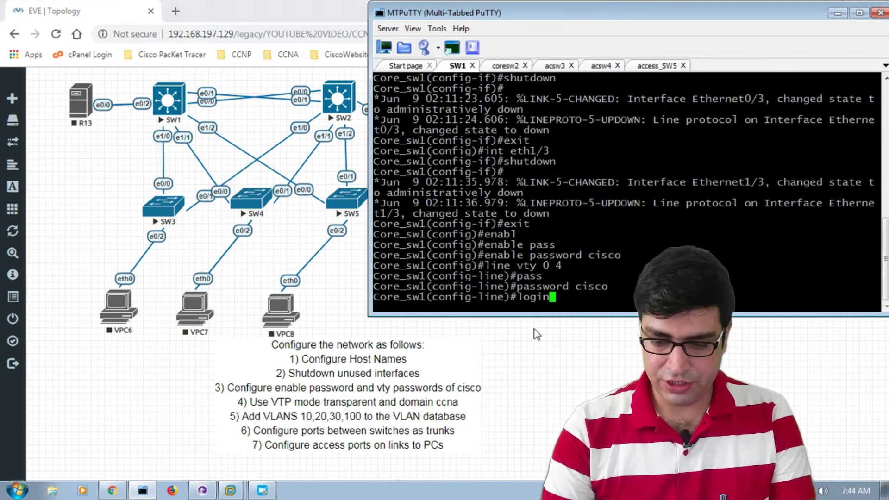
{"action": "key", "text": "Return"}
Copy the password and login commands from Core_sw1's history, then exit configuration mode.
{"action": "type", "text": "do sh his"}
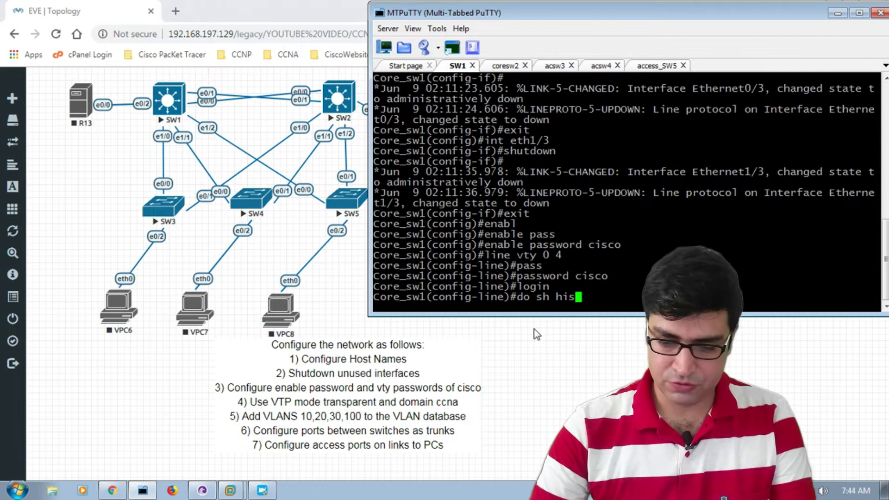
{"action": "left_click", "coordinate": [534, 329]}
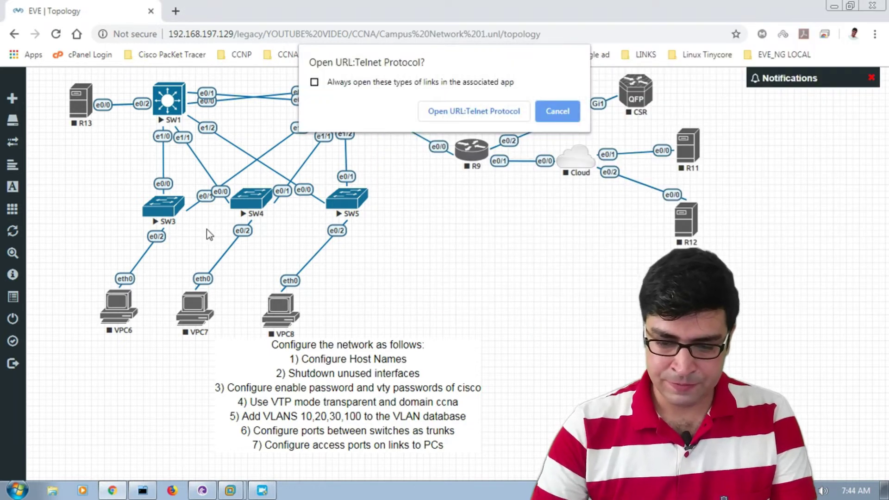
{"action": "left_click", "coordinate": [143, 490]}
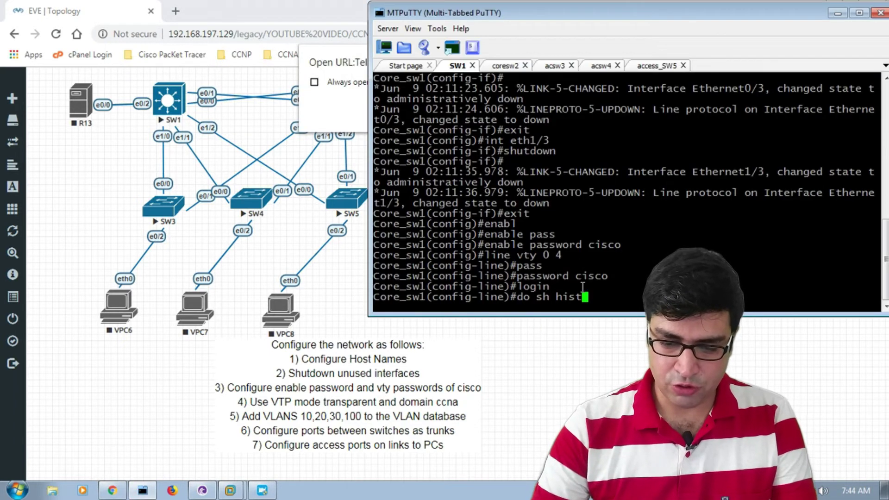
{"action": "type", "text": "t"}
{"action": "key", "text": "Return"}
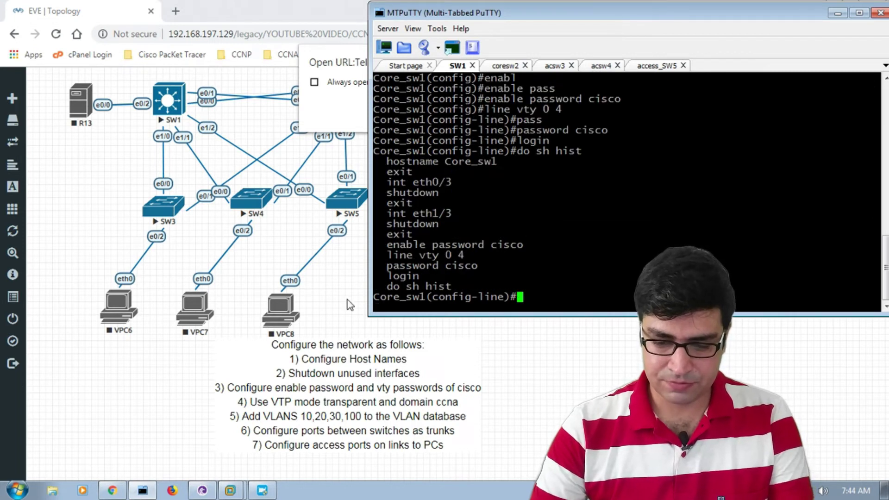
{"action": "left_click_drag", "start_coordinate": [387, 248], "coordinate": [456, 277]}
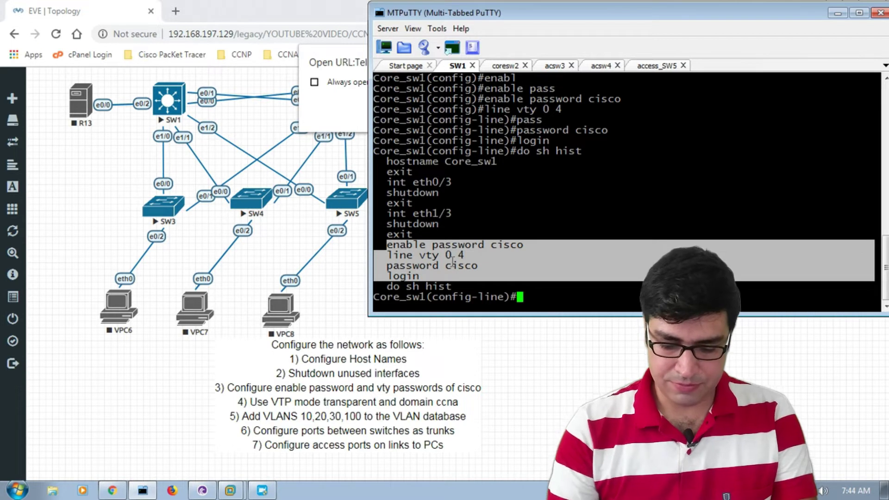
{"action": "key", "text": "ctrl+z"}
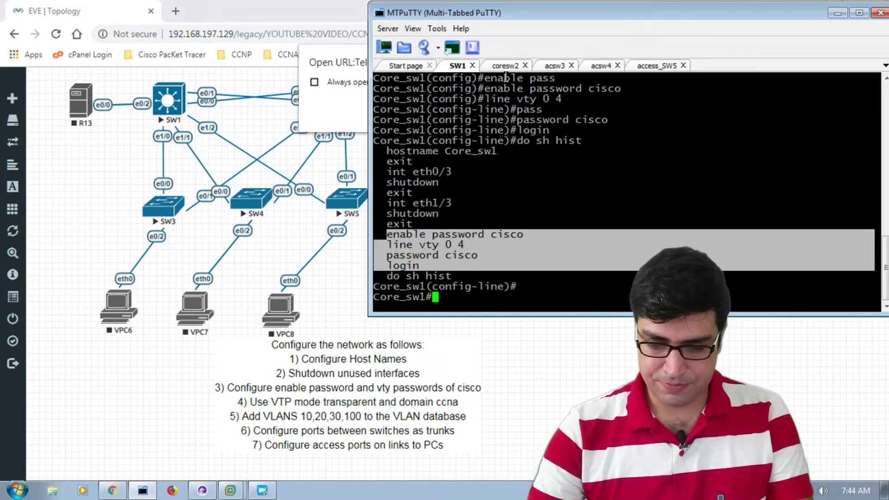
Paste the enable and vty password commands into Core_sw2 and Access_Sw3.
{"action": "left_click", "coordinate": [505, 66]}
{"action": "type", "text": "exit"}
{"action": "key", "text": "Return"}
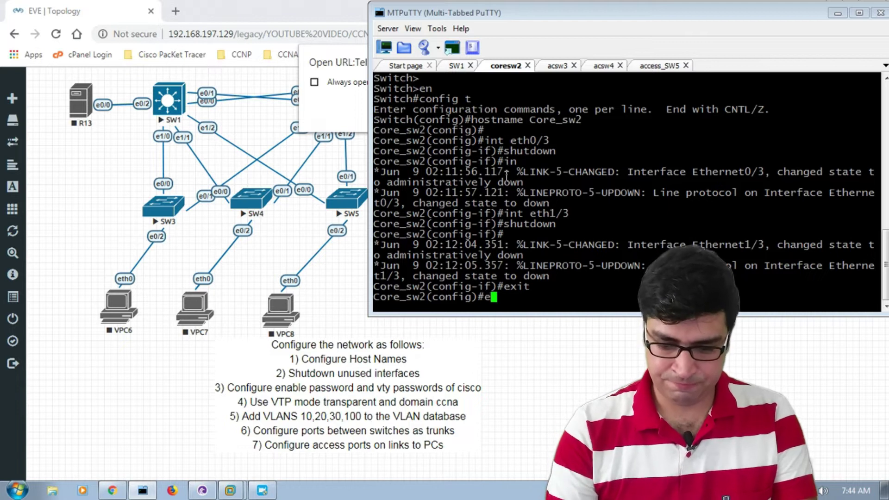
{"action": "right_click", "coordinate": [505, 176]}
{"action": "left_click", "coordinate": [559, 66]}
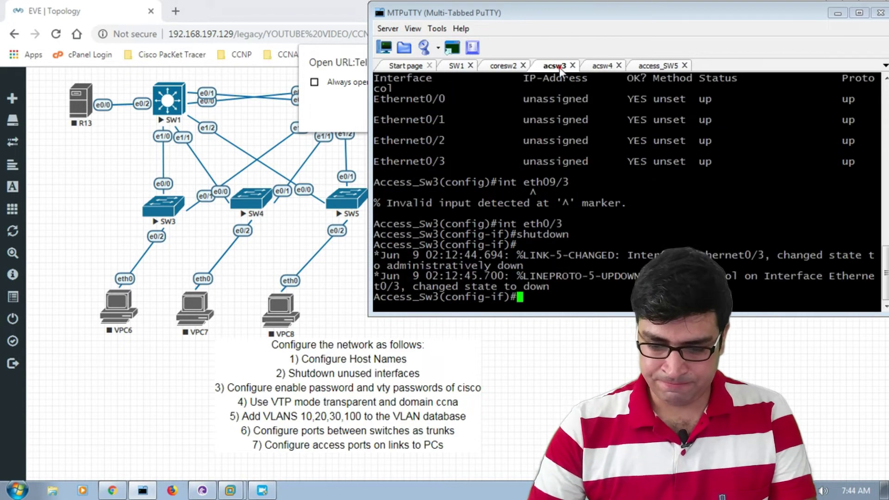
{"action": "type", "text": "exit"}
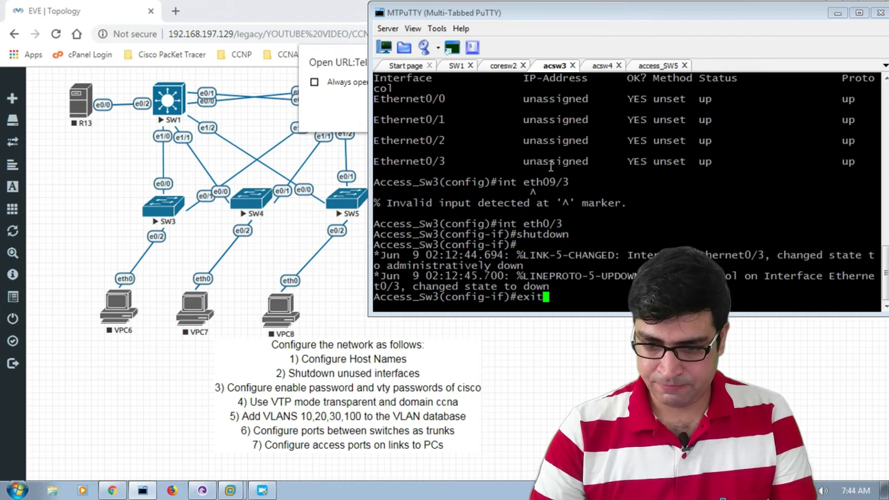
{"action": "key", "text": "Return"}
{"action": "right_click", "coordinate": [575, 184]}
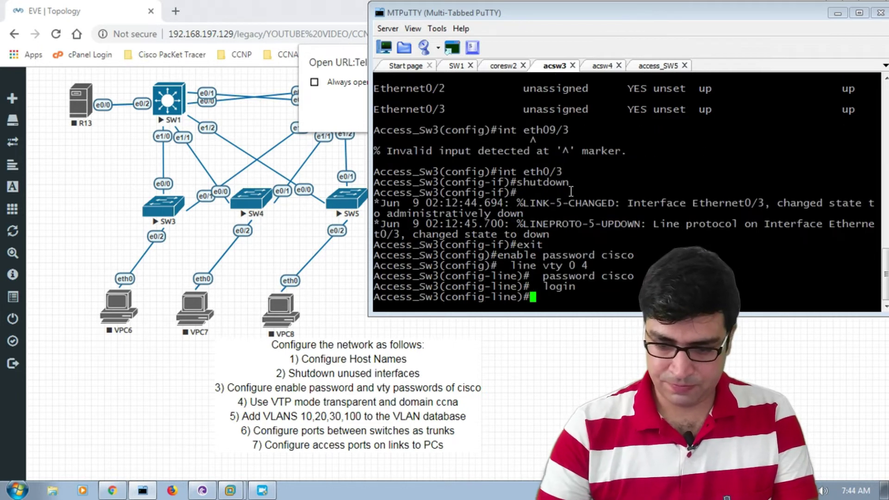
Paste the enable and vty password commands into Access_Sw4 and Access_sw5.
{"action": "left_click", "coordinate": [599, 66]}
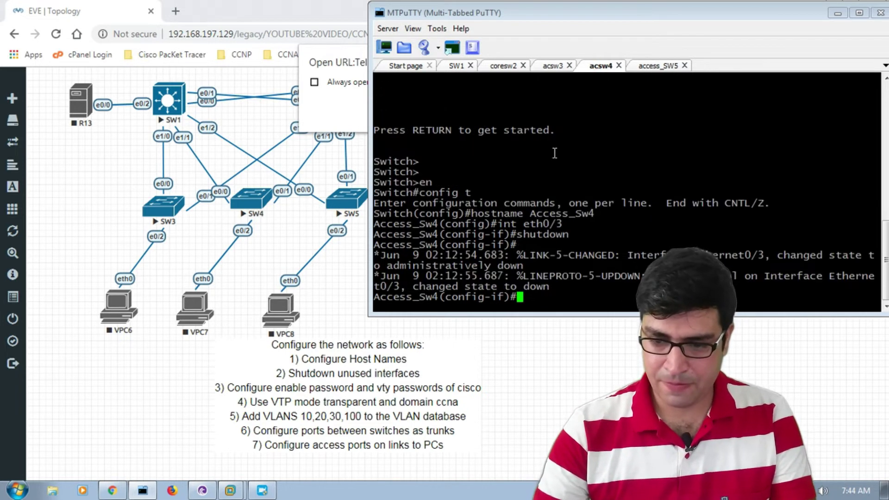
{"action": "type", "text": "exit"}
{"action": "key", "text": "Return"}
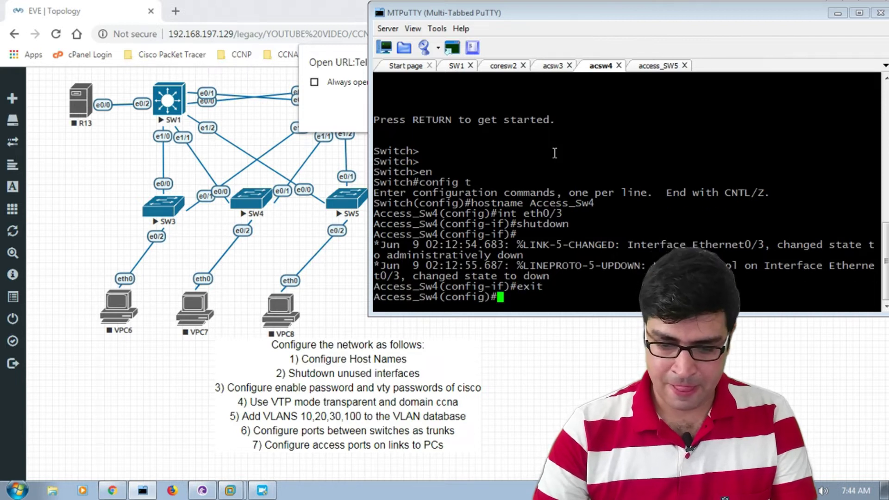
{"action": "right_click", "coordinate": [560, 175]}
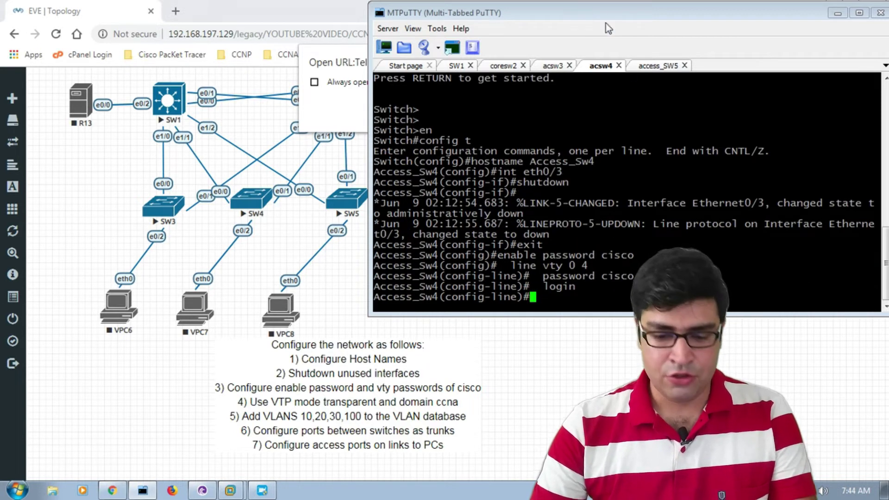
{"action": "left_click", "coordinate": [643, 70]}
{"action": "right_click", "coordinate": [511, 185]}
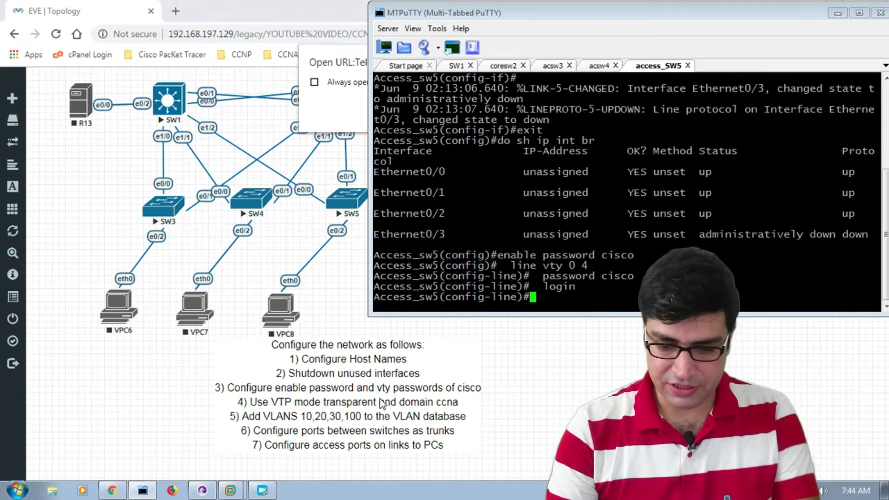
Set VTP mode to transparent on Core_sw1.
{"action": "left_click", "coordinate": [457, 66]}
{"action": "type", "text": "config t"}
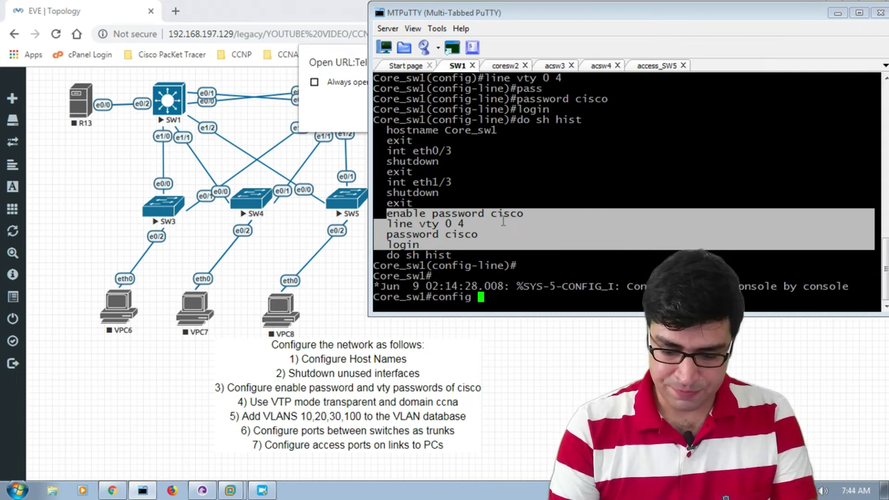
{"action": "key", "text": "Return"}
{"action": "type", "text": "vtp"}
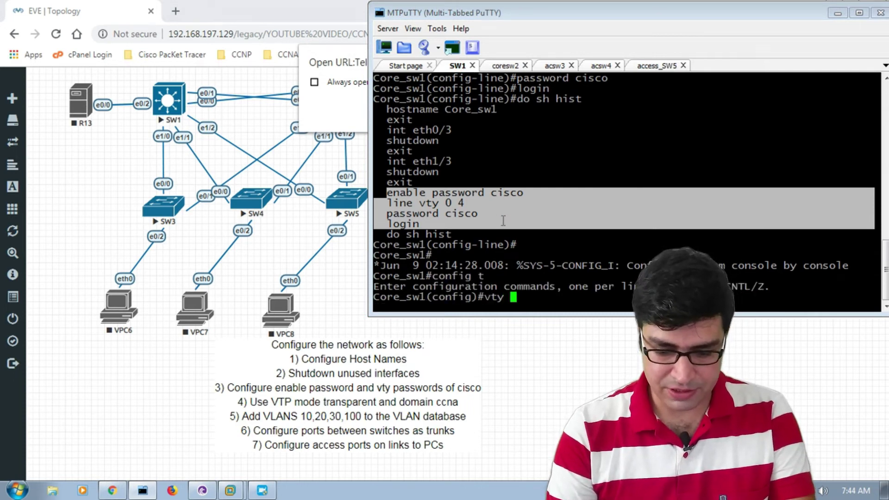
{"action": "key", "text": "BackSpace"}
{"action": "type", "text": "p mod"}
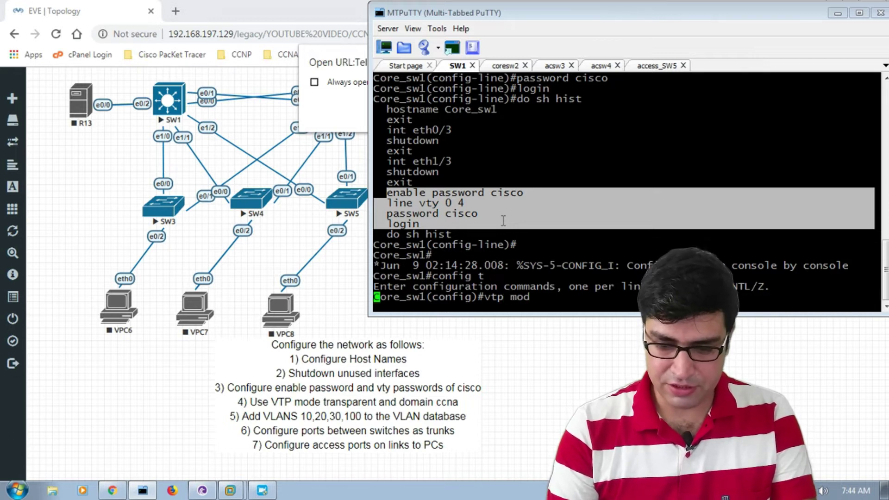
{"action": "key", "text": "Tab"}
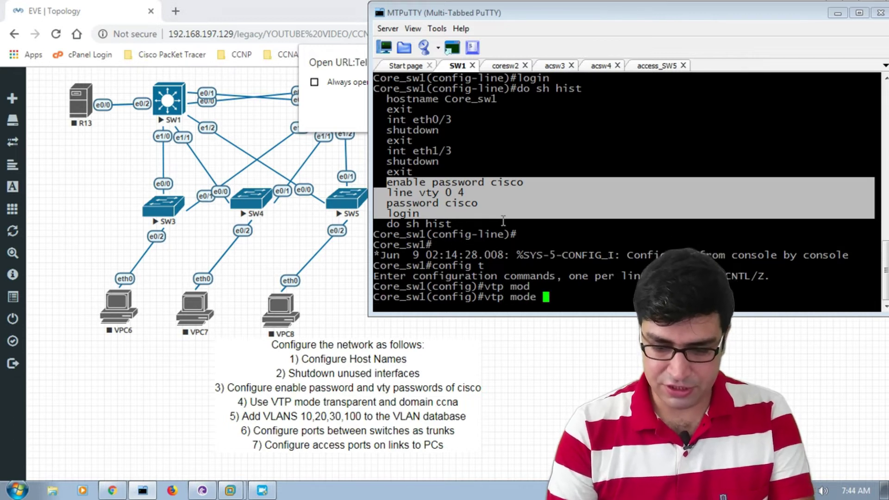
{"action": "type", "text": "tr"}
{"action": "key", "text": "Tab"}
{"action": "key", "text": "Return"}
Set the VTP domain to ccna and copy both VTP commands from the history.
{"action": "type", "text": "vtp dom"}
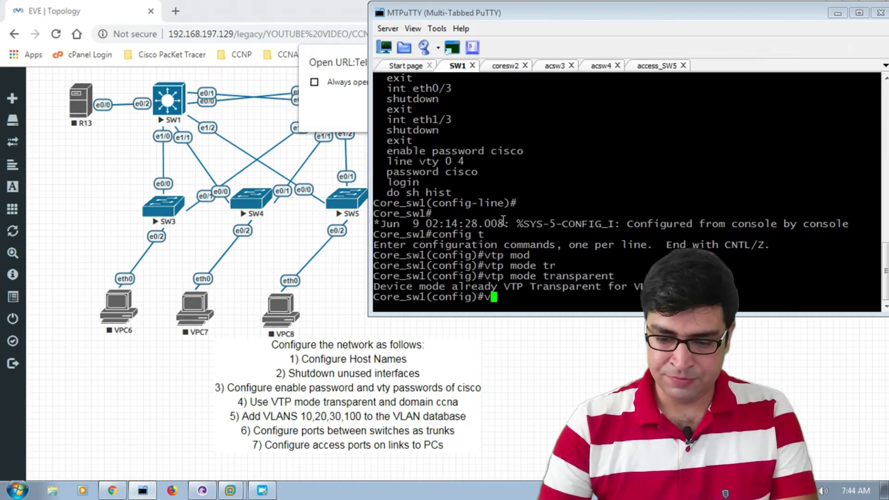
{"action": "key", "text": "ctrl+a"}
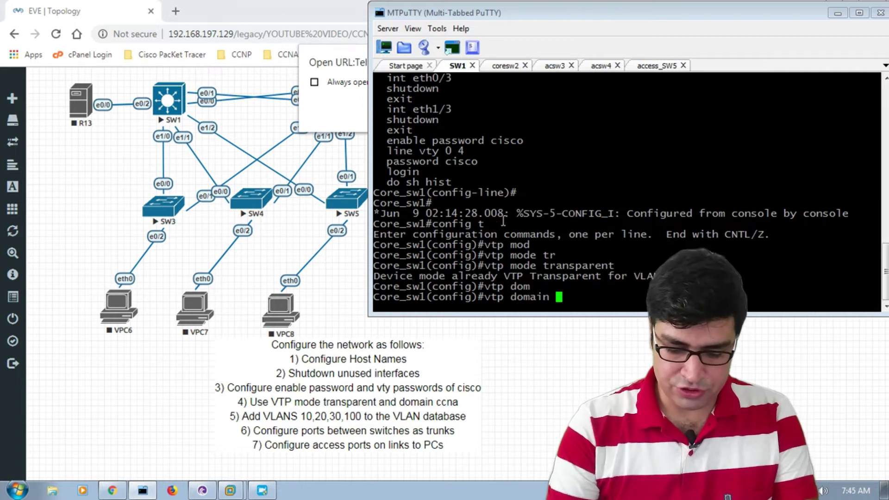
{"action": "type", "text": "ccna"}
{"action": "key", "text": "Return"}
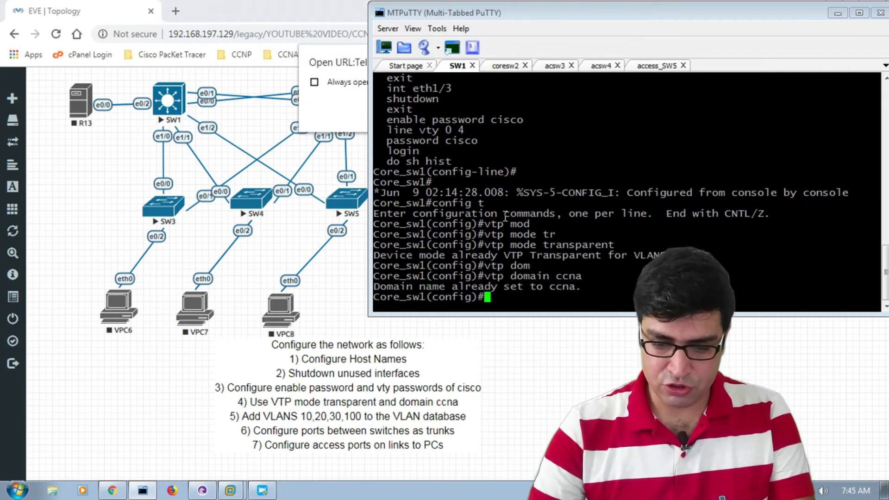
{"action": "type", "text": "do sh hist"}
{"action": "key", "text": "ctrl+a"}
{"action": "key", "text": "Return"}
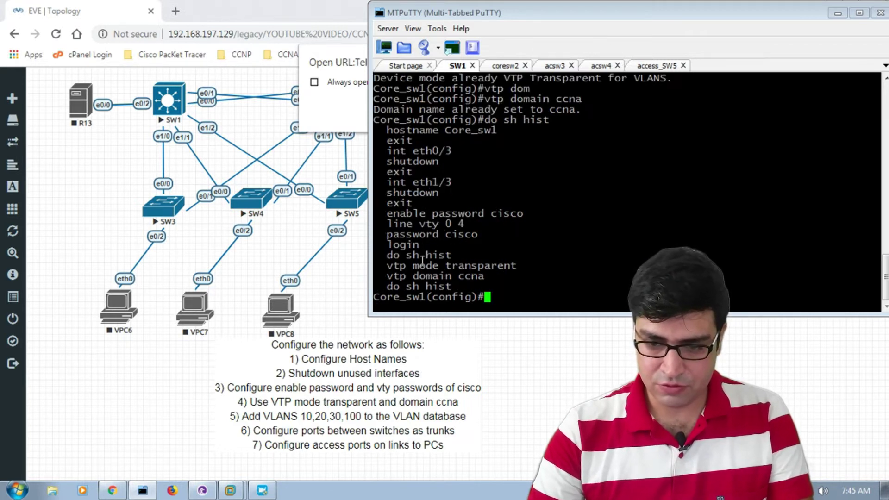
{"action": "left_click_drag", "start_coordinate": [390, 265], "coordinate": [488, 277]}
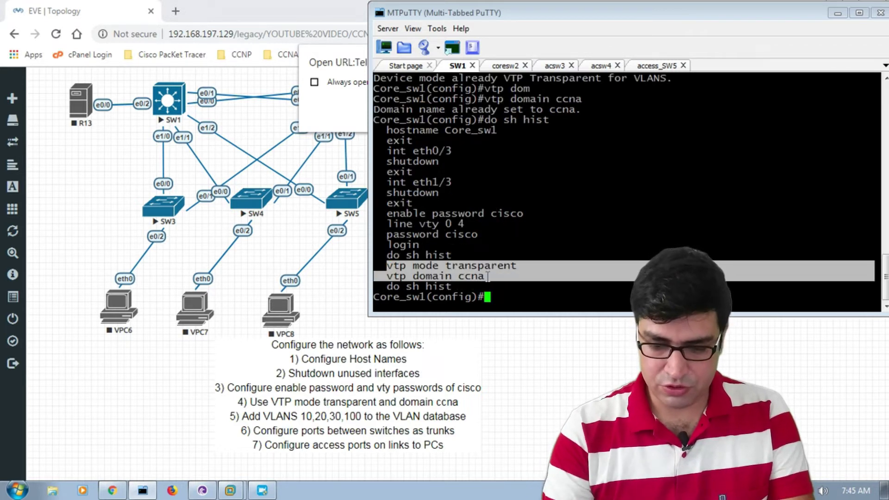
Apply the VTP transparent mode and domain ccna commands on Core_sw2 and Access_Sw3.
{"action": "left_click", "coordinate": [506, 66]}
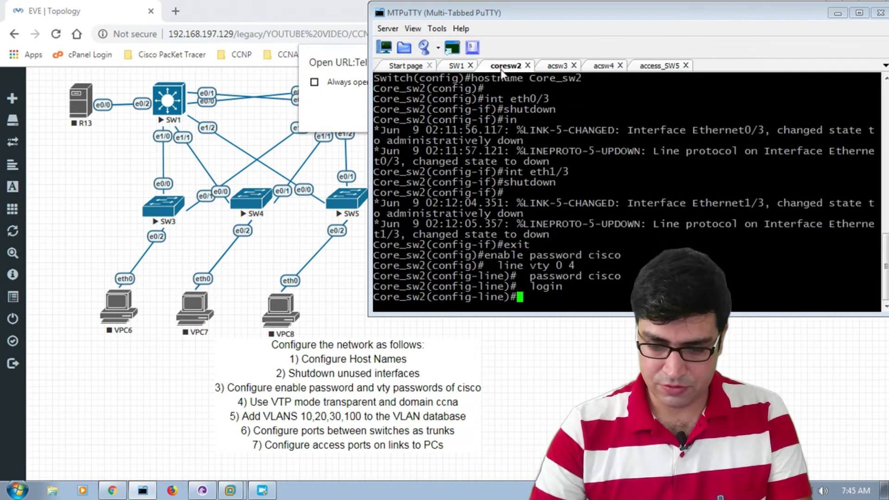
{"action": "type", "text": "exit"}
{"action": "key", "text": "Return"}
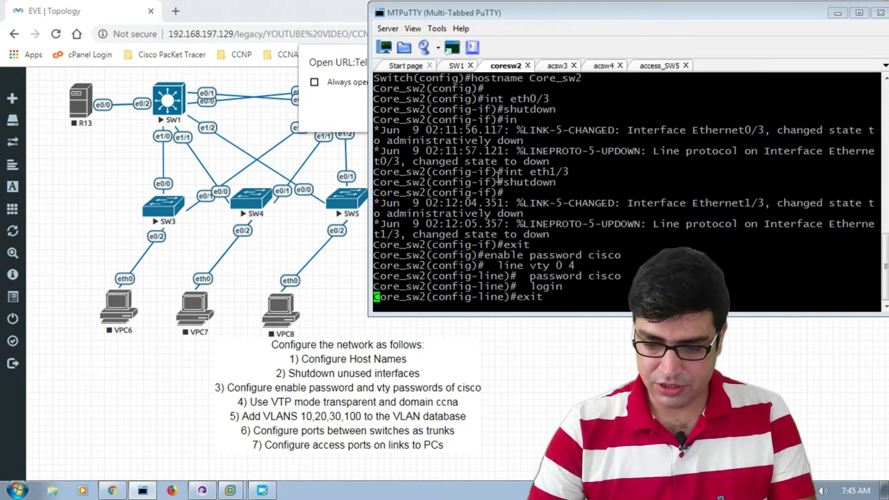
{"action": "right_click", "coordinate": [536, 192]}
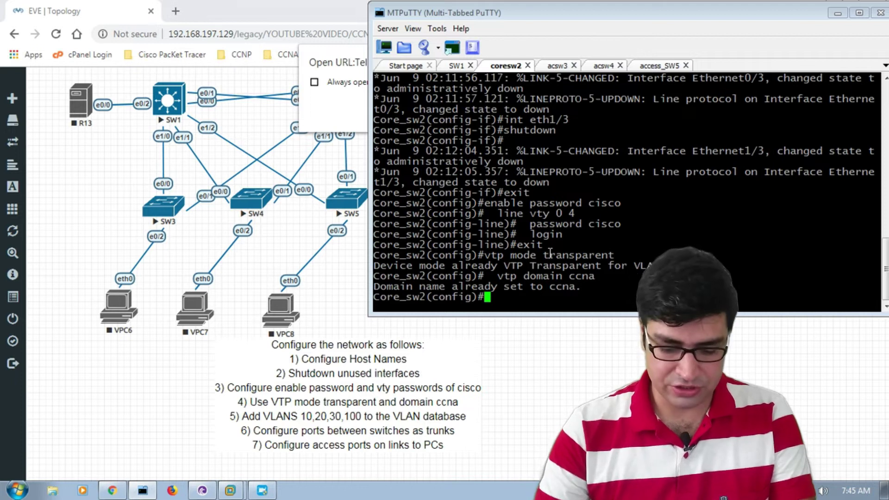
{"action": "left_click", "coordinate": [555, 67]}
{"action": "type", "text": "exit"}
{"action": "key", "text": "Return"}
{"action": "right_click", "coordinate": [547, 170]}
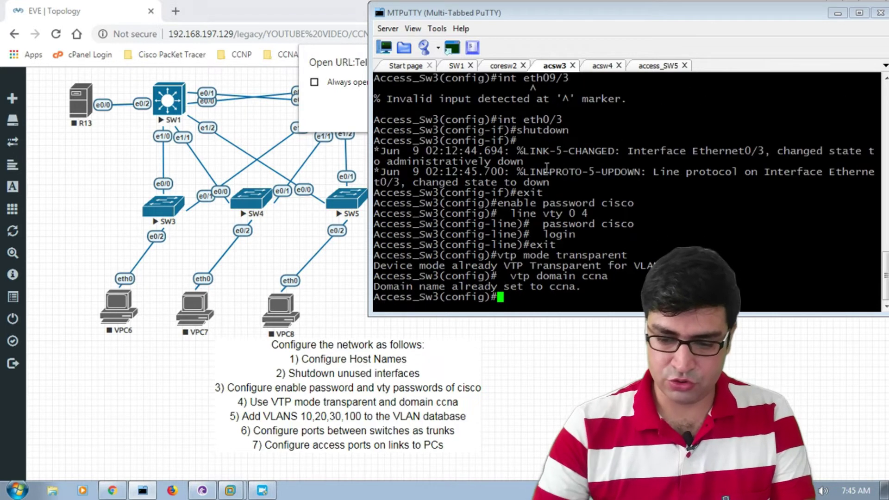
Apply the VTP transparent mode and domain ccna commands on Access_Sw4 and Access_sw5.
{"action": "left_click", "coordinate": [595, 67]}
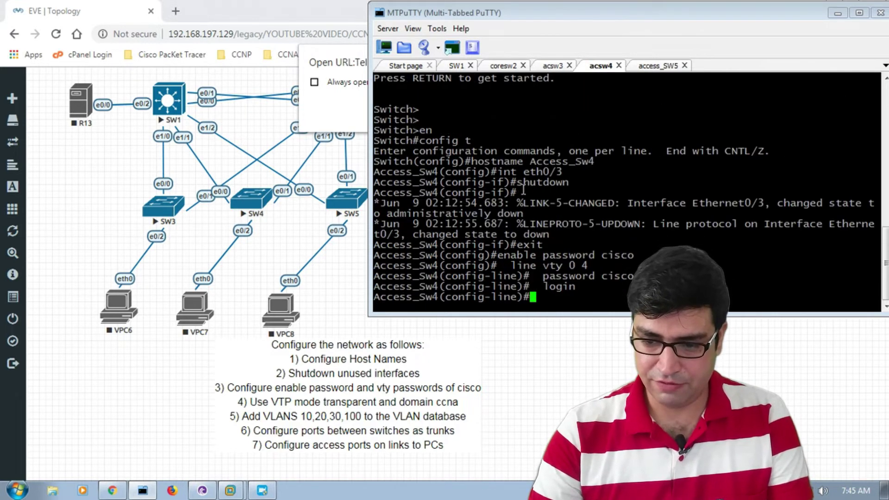
{"action": "type", "text": "exit"}
{"action": "key", "text": "Return"}
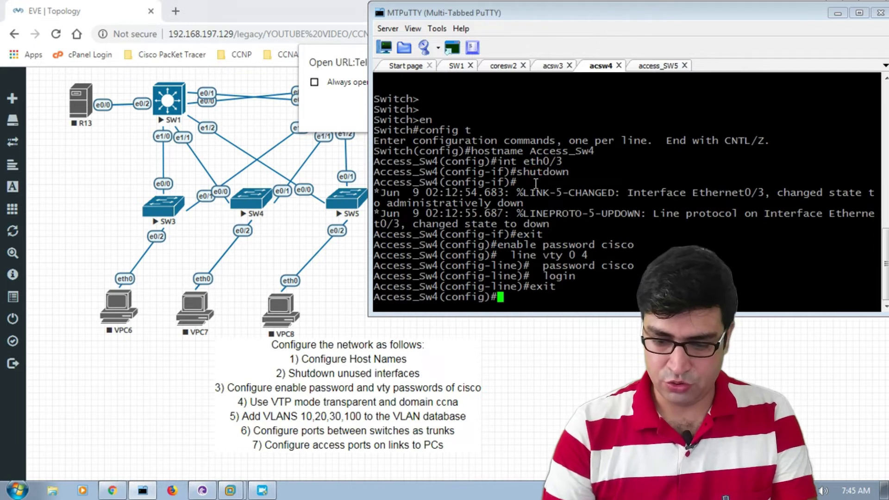
{"action": "type", "text": "v"}
{"action": "key", "text": "BackSpace"}
{"action": "right_click", "coordinate": [530, 188]}
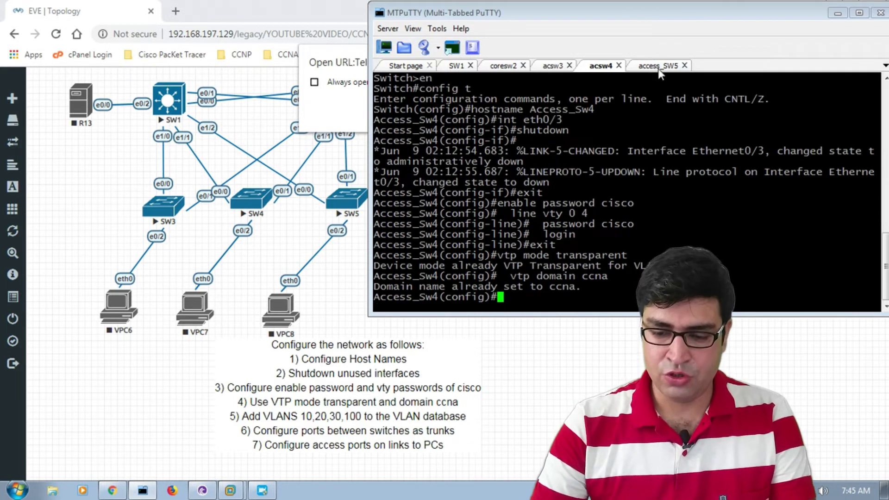
{"action": "left_click", "coordinate": [649, 68]}
{"action": "type", "text": "exit"}
{"action": "key", "text": "Return"}
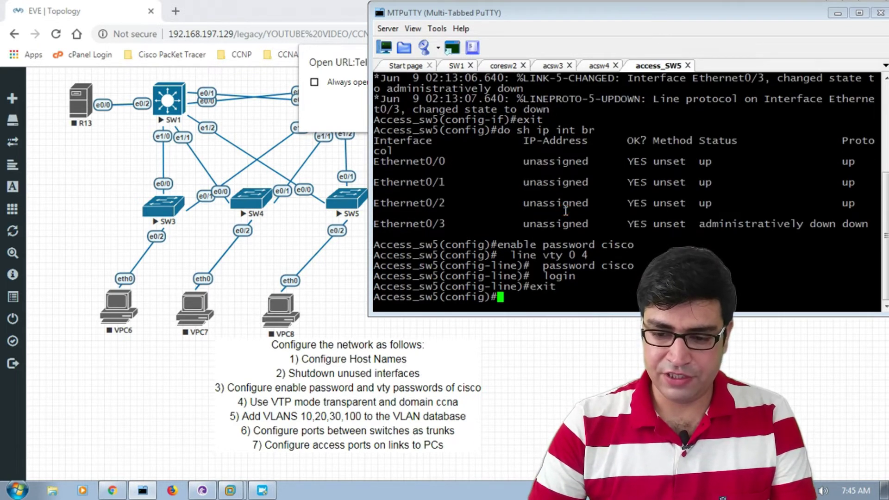
{"action": "right_click", "coordinate": [573, 234]}
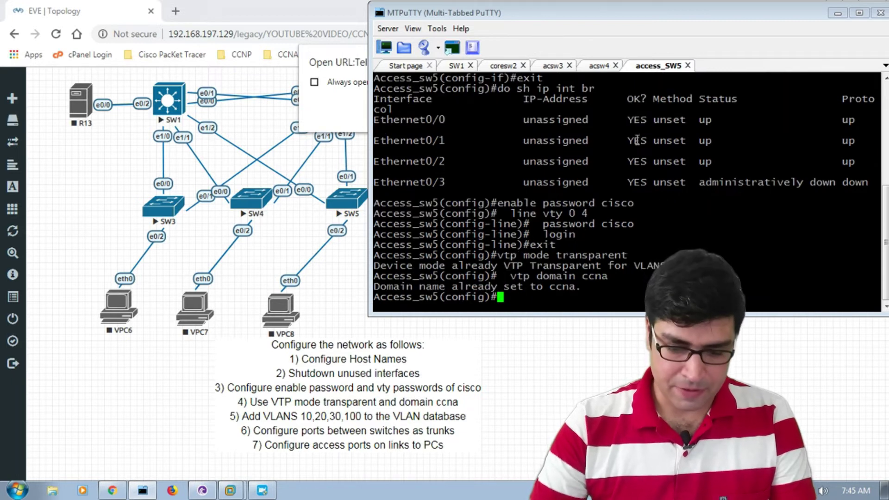
Create VLANs 10, 20, 30 and 100 on Core_sw1 with 'vlan 10,20,30,100'.
{"action": "left_click", "coordinate": [456, 66]}
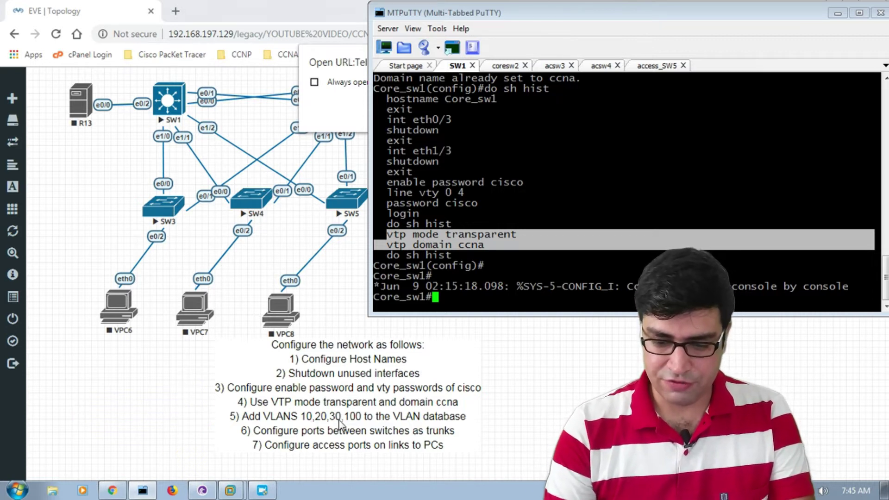
{"action": "type", "text": "config t"}
{"action": "key", "text": "Return"}
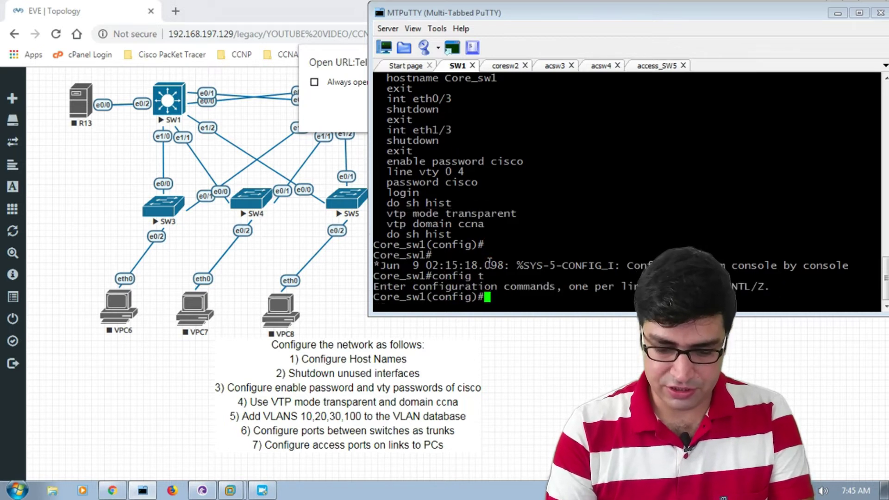
{"action": "type", "text": "vlan 10"}
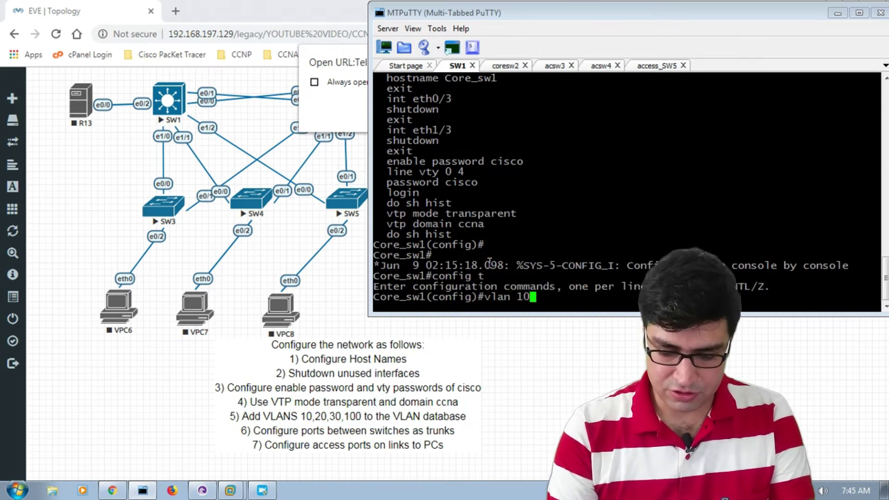
{"action": "type", "text": ",20."}
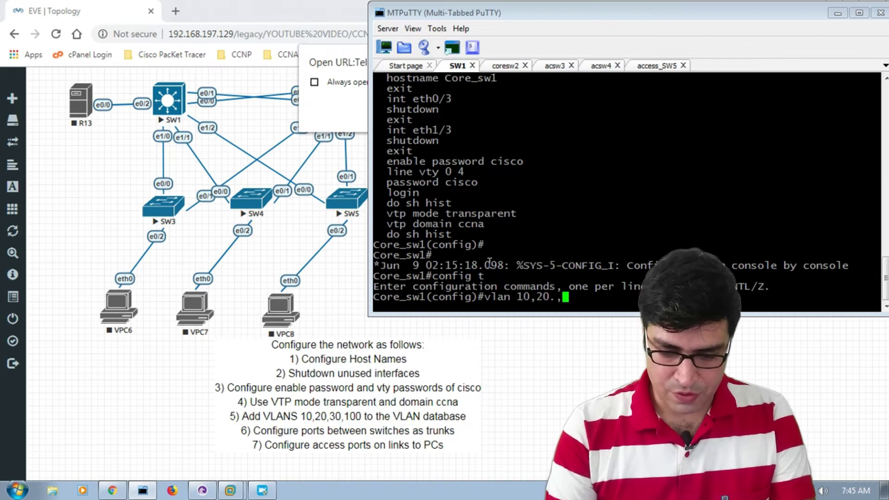
{"action": "key", "text": "BackSpace"}
{"action": "type", "text": ",30,"}
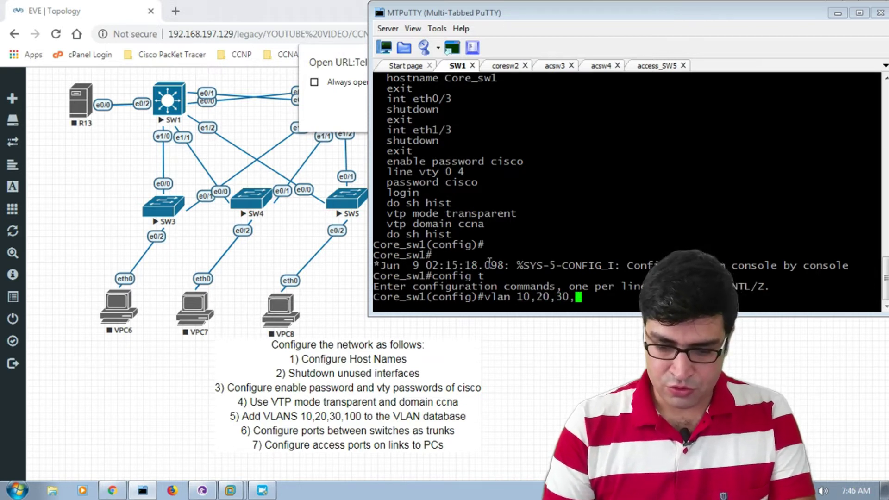
{"action": "type", "text": "100"}
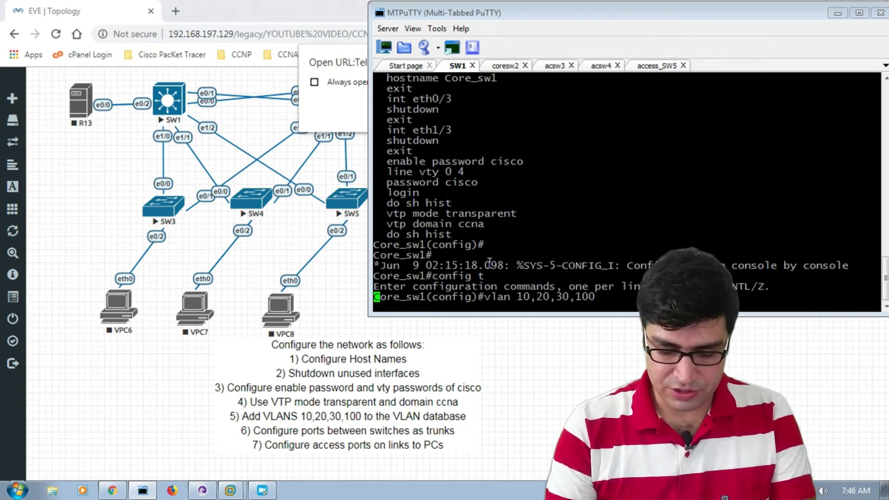
{"action": "key", "text": "Return"}
Copy the 'vlan 10,20,30,100' line from Core_sw1's command history.
{"action": "type", "text": "do s"}
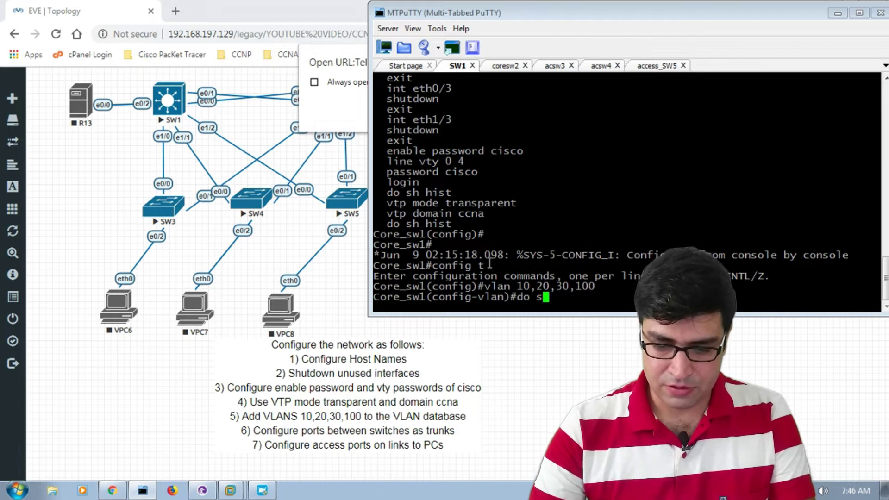
{"action": "type", "text": "h hist"}
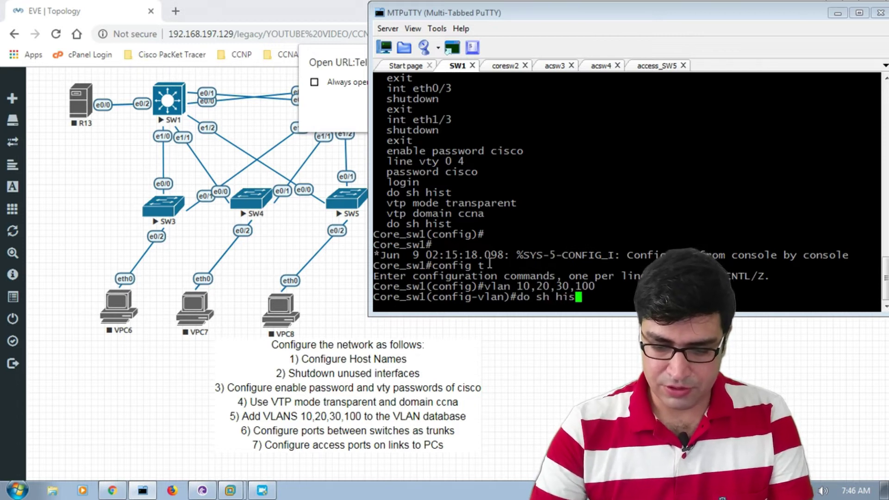
{"action": "key", "text": "Return"}
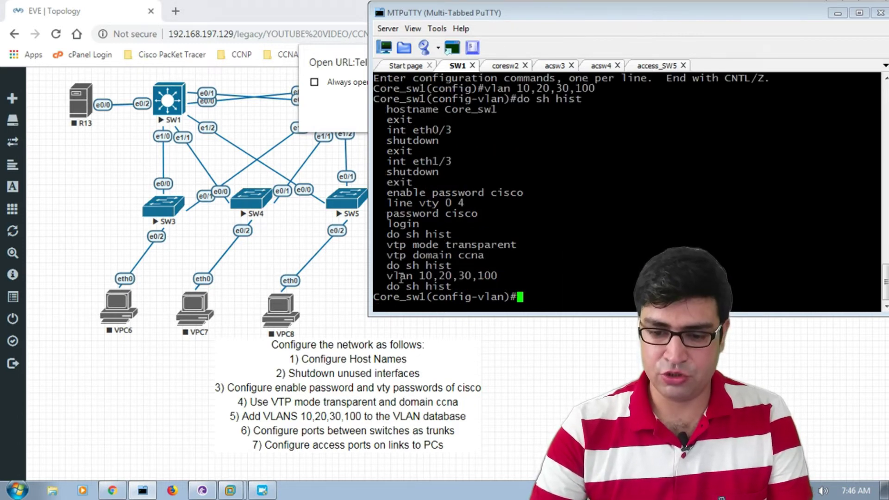
{"action": "left_click_drag", "start_coordinate": [387, 274], "coordinate": [492, 274]}
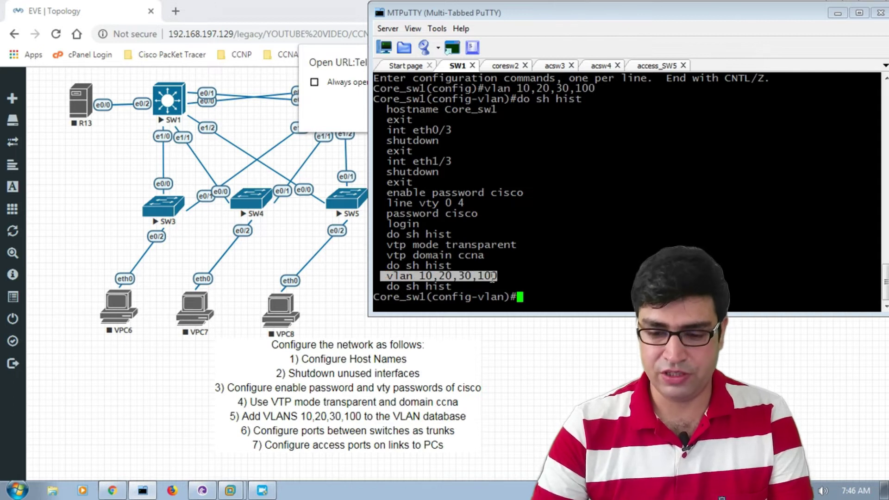
{"action": "key", "text": "Return"}
Paste and run 'vlan 10,20,30,100' on Core_sw2, Access_Sw3, Access_Sw4 and Access_sw5.
{"action": "left_click", "coordinate": [503, 64]}
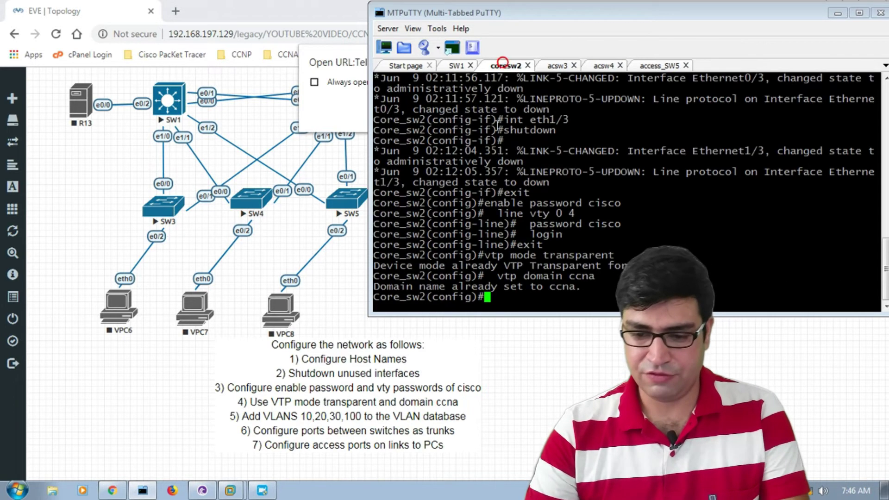
{"action": "right_click", "coordinate": [524, 224]}
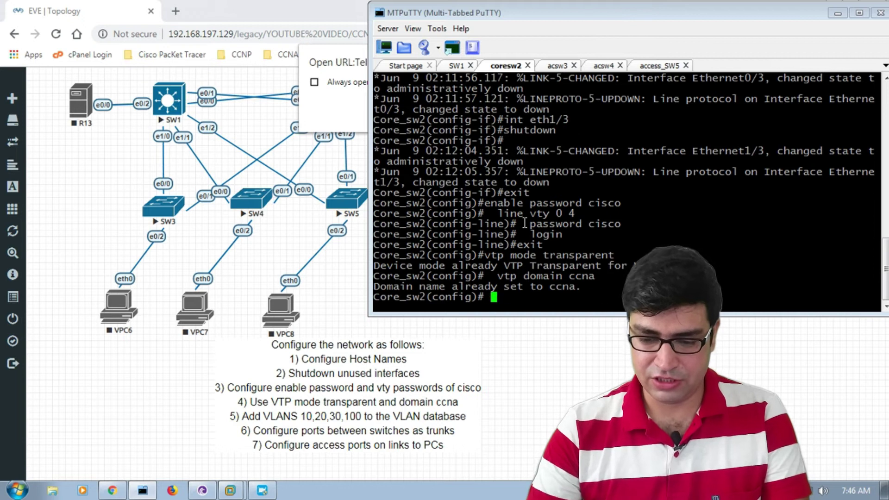
{"action": "key", "text": "Return"}
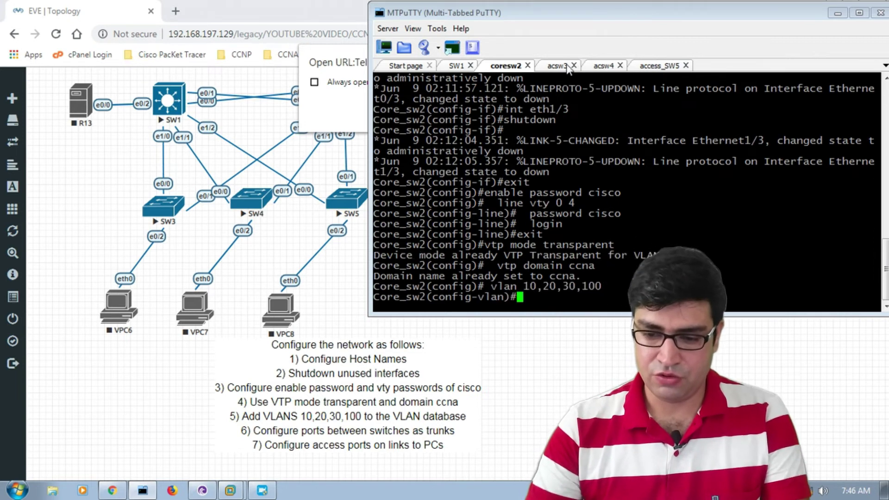
{"action": "left_click", "coordinate": [567, 66]}
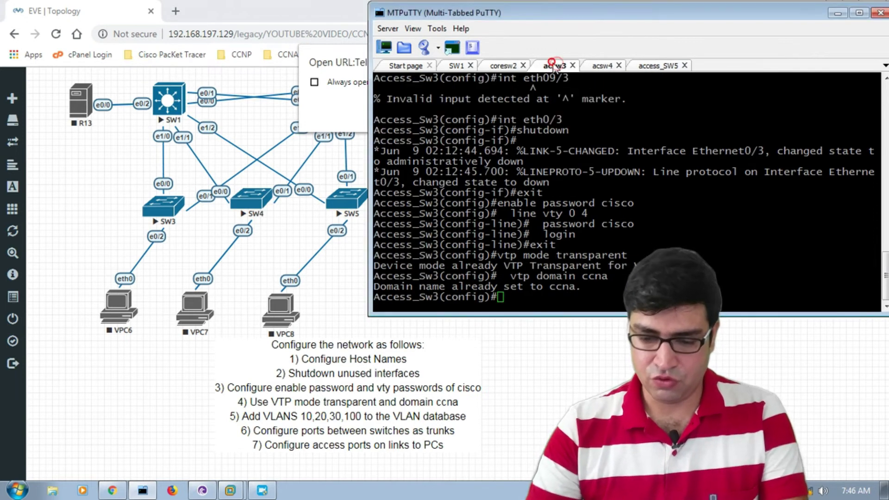
{"action": "right_click", "coordinate": [544, 162]}
{"action": "key", "text": "Return"}
{"action": "left_click", "coordinate": [597, 66]}
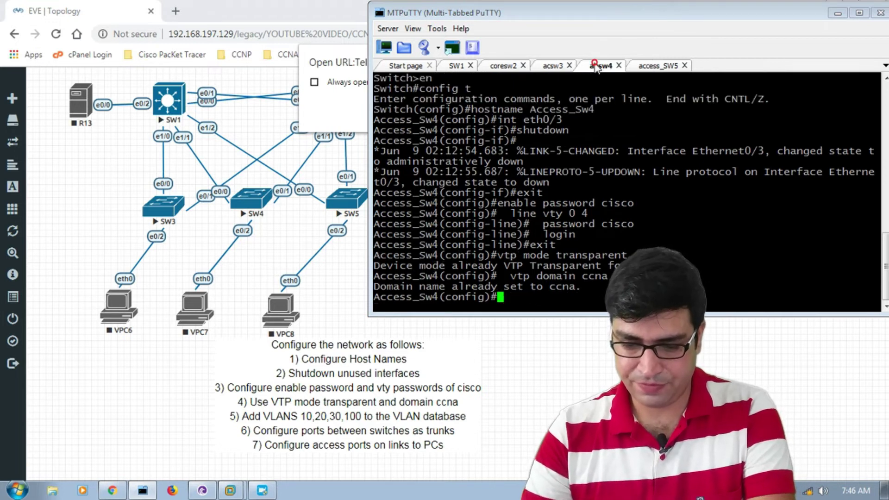
{"action": "type", "text": "vlan 10,20,30,100"}
{"action": "key", "text": "Return"}
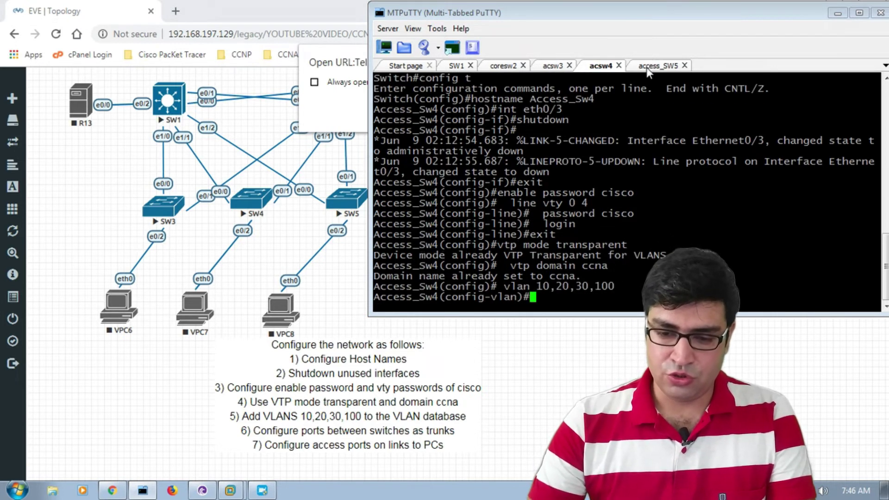
{"action": "left_click", "coordinate": [647, 66]}
{"action": "right_click", "coordinate": [574, 203]}
{"action": "key", "text": "Return"}
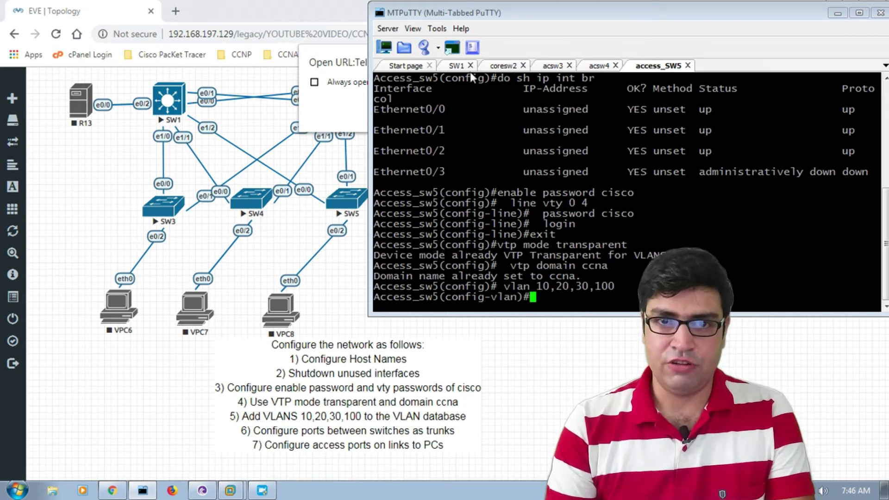
Run 'sh vlan br' on Core_sw1 to confirm VLANs 10, 20, 30 and 100.
{"action": "left_click", "coordinate": [452, 67]}
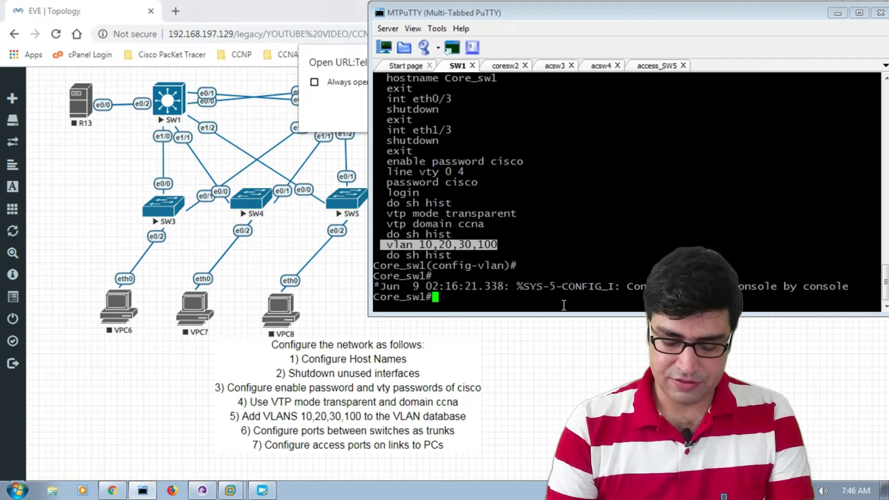
{"action": "type", "text": "dh"}
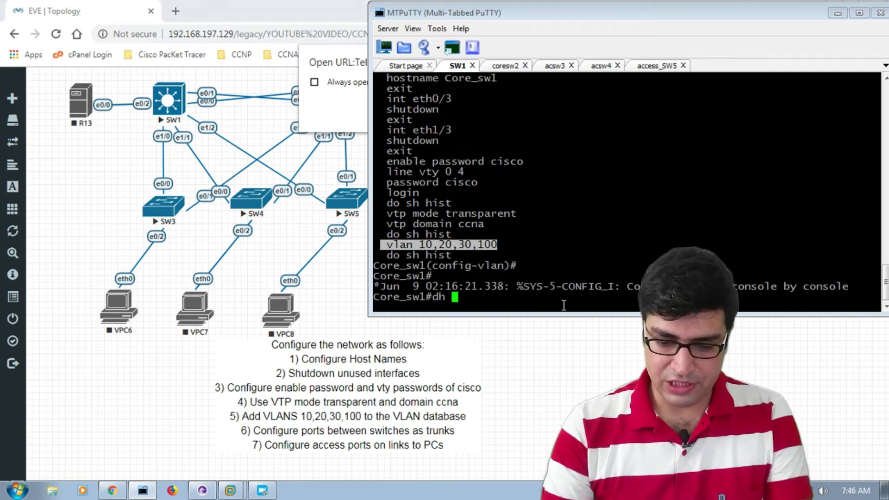
{"action": "key", "text": "BackSpace"}
{"action": "key", "text": "BackSpace"}
{"action": "key", "text": "BackSpace"}
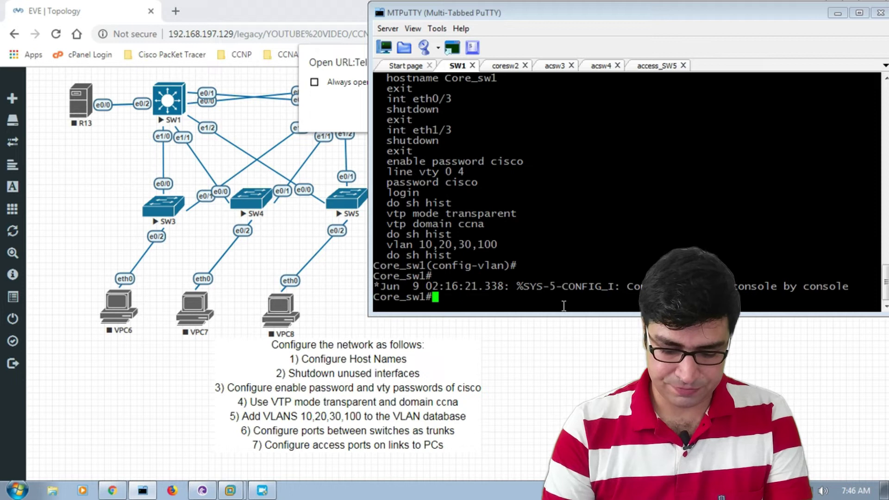
{"action": "type", "text": "sh v;la"}
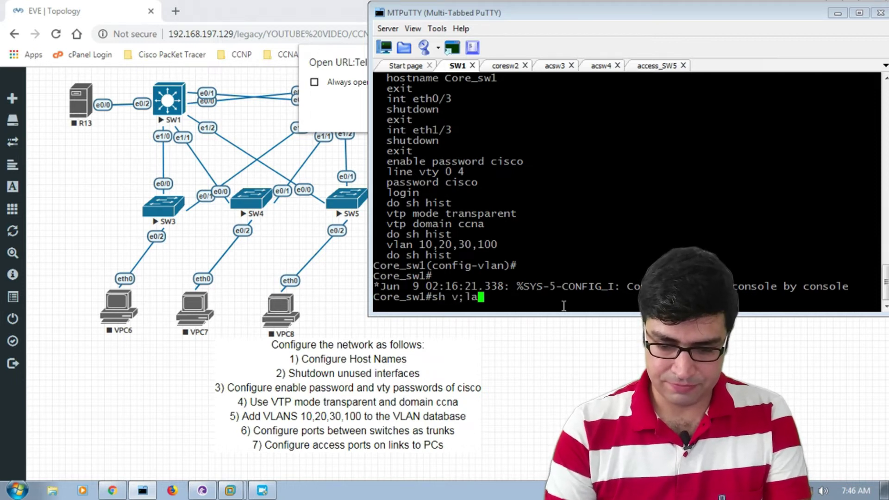
{"action": "key", "text": "BackSpace"}
{"action": "key", "text": "BackSpace"}
{"action": "type", "text": "lan"}
{"action": "key", "text": "BackSpace"}
{"action": "key", "text": "BackSpace"}
{"action": "key", "text": "BackSpace"}
{"action": "key", "text": "BackSpace"}
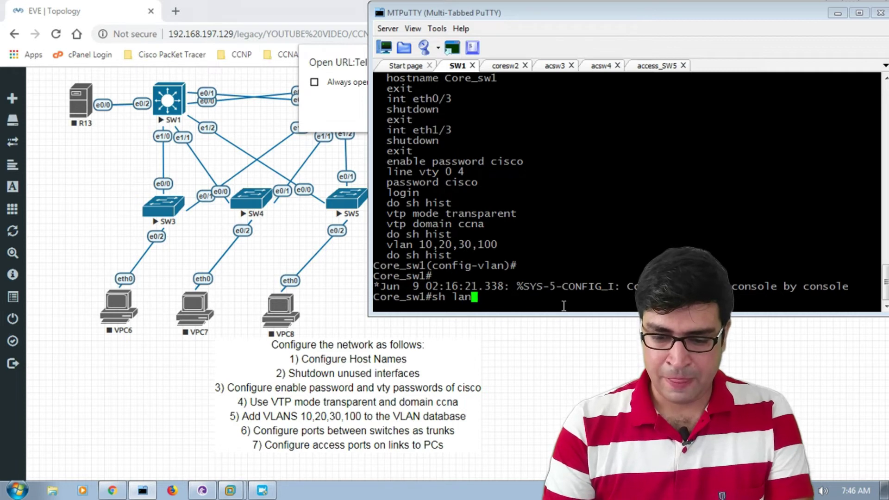
{"action": "type", "text": "vlan br"}
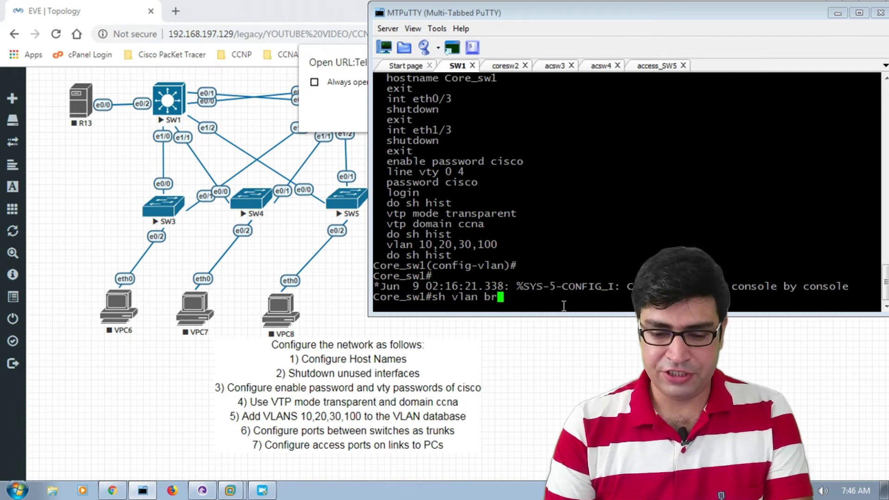
{"action": "key", "text": "Return"}
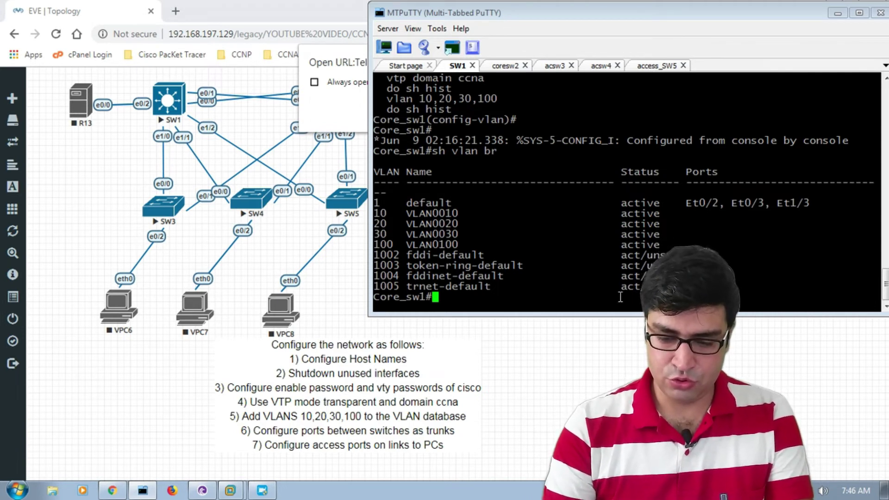
Leave VLAN mode on Core_sw2 and run 'do sh vlan br' to confirm the VLANs.
{"action": "left_click", "coordinate": [507, 66]}
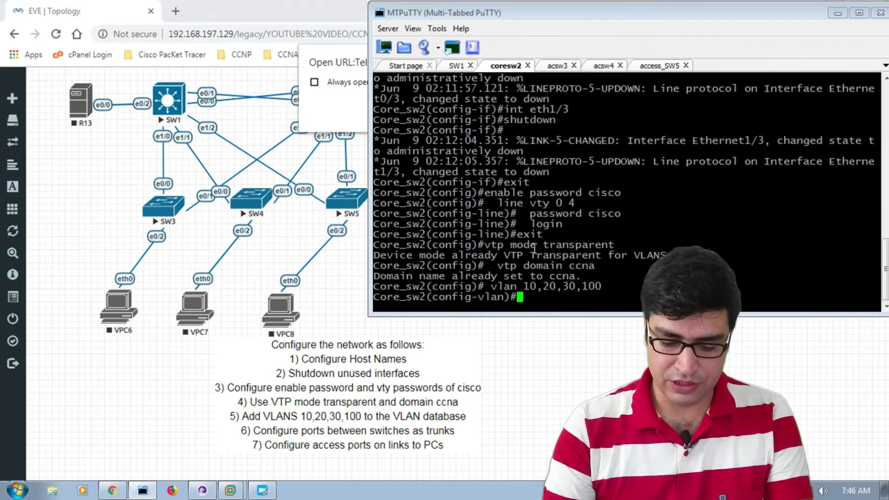
{"action": "type", "text": "exit"}
{"action": "key", "text": "Return"}
{"action": "type", "text": "sw2(config)#sh"}
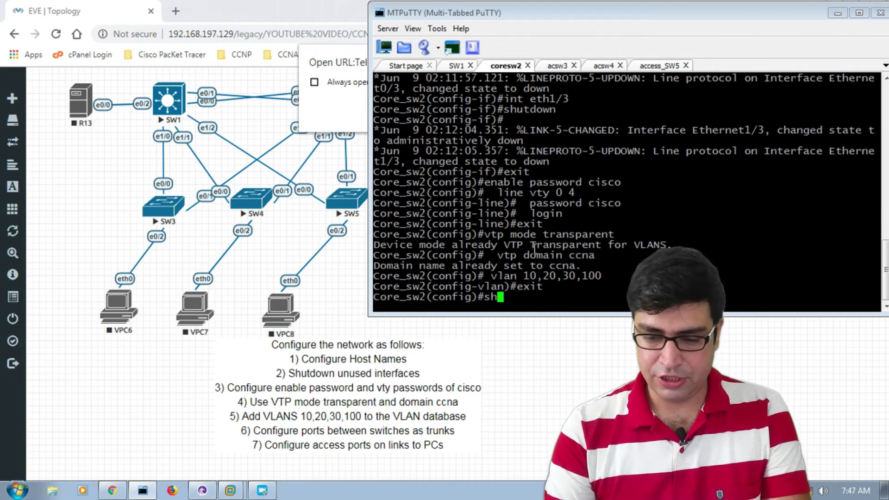
{"action": "key", "text": "BackSpace"}
{"action": "type", "text": "do sh vla"}
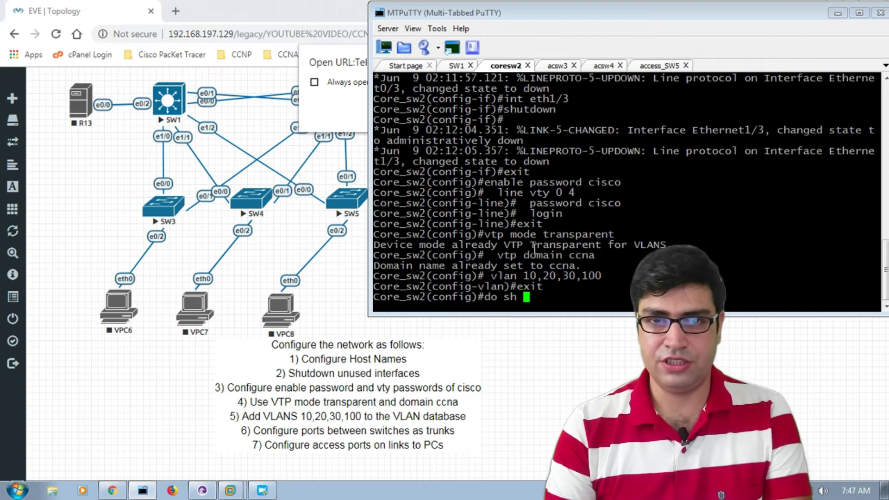
{"action": "type", "text": "n br"}
{"action": "key", "text": "Return"}
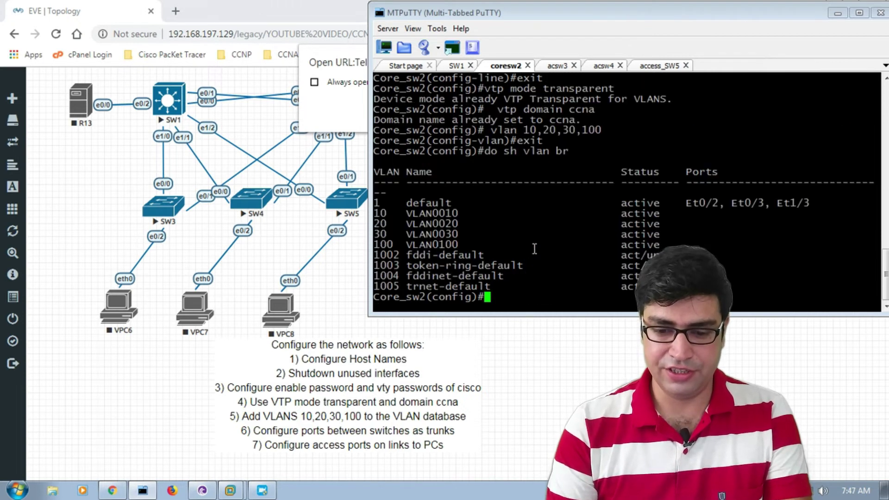
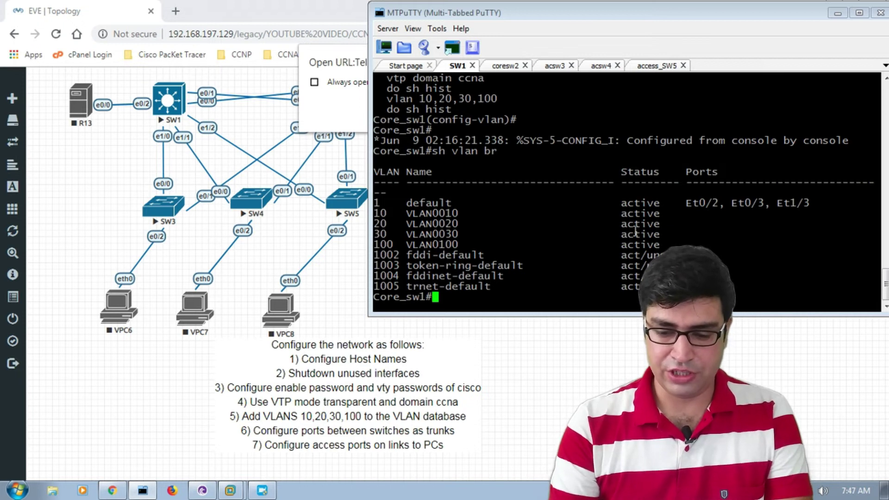
Enter global configuration on Core_sw1 and select the interface range eth0/0-1.
{"action": "type", "text": "config t"}
{"action": "key", "text": "Return"}
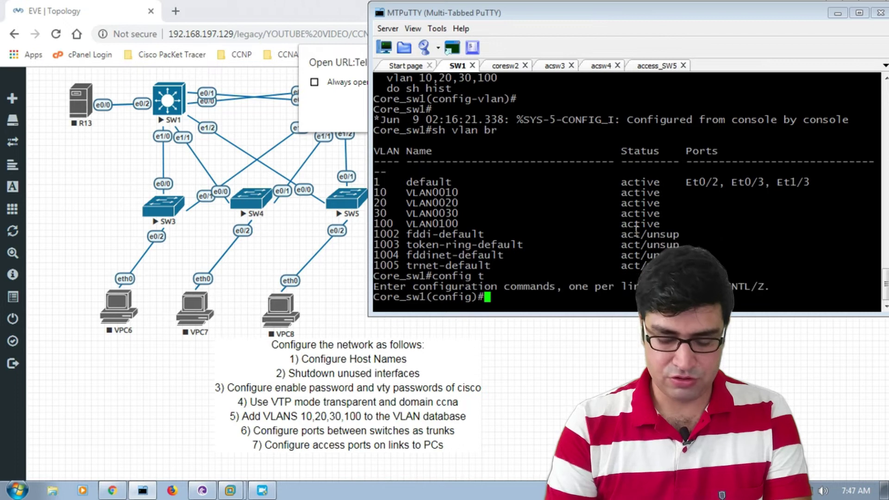
{"action": "type", "text": "int ra"}
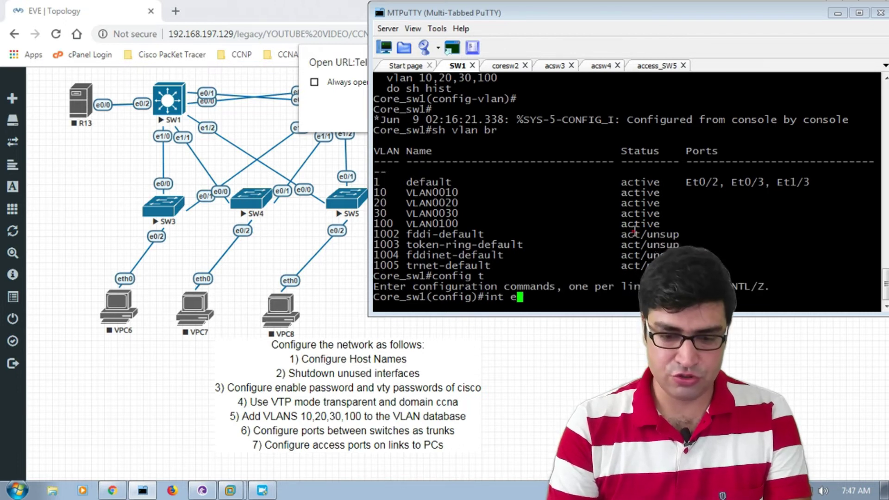
{"action": "type", "text": "ng"}
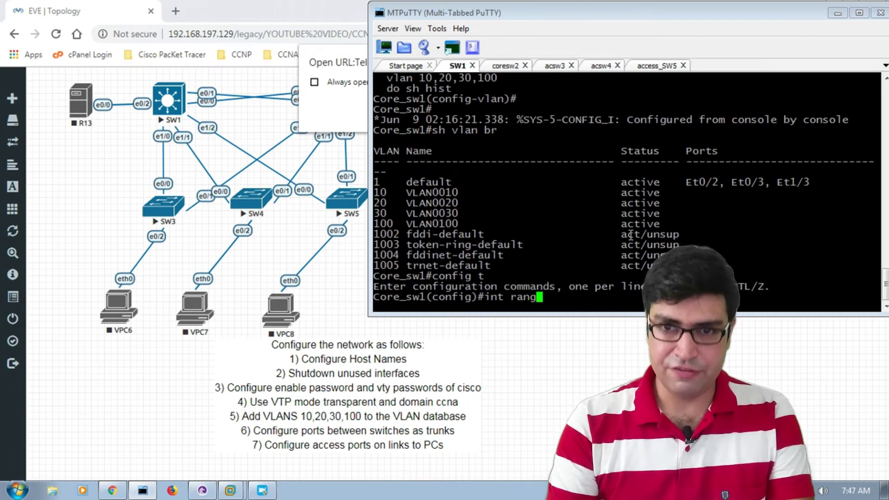
{"action": "key", "text": "Tab"}
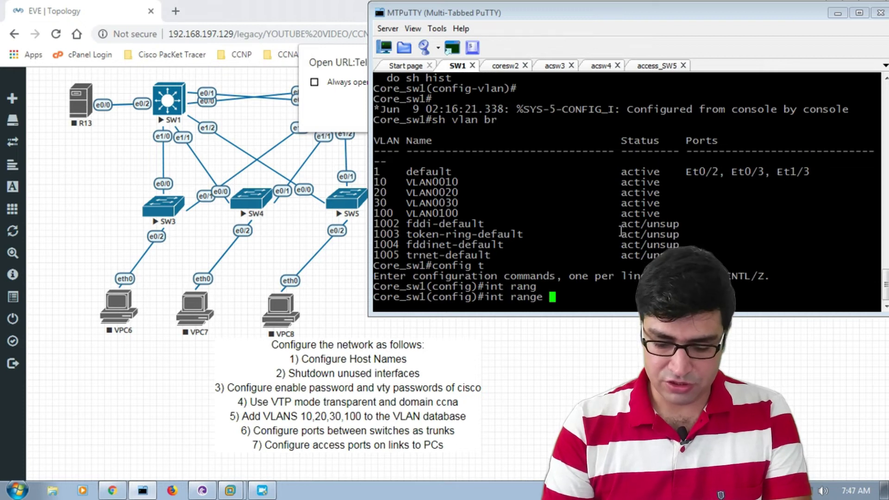
{"action": "type", "text": "eth0"}
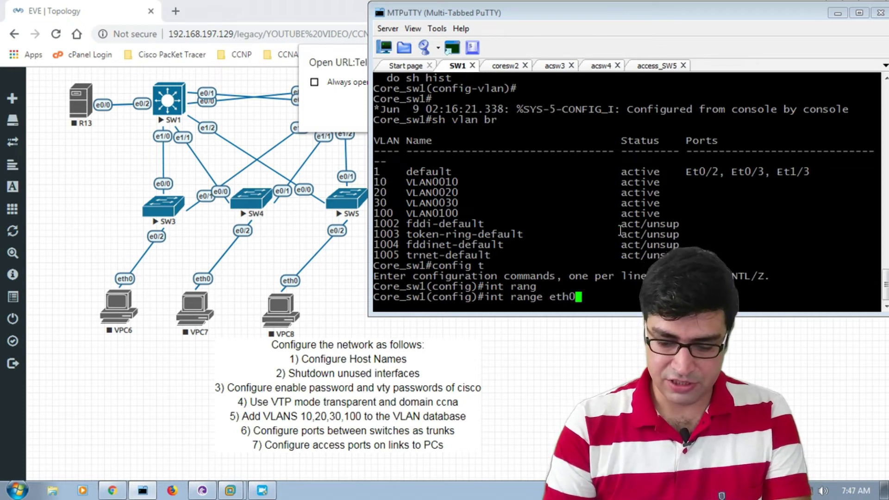
{"action": "type", "text": "/1"}
{"action": "key", "text": "BackSpace"}
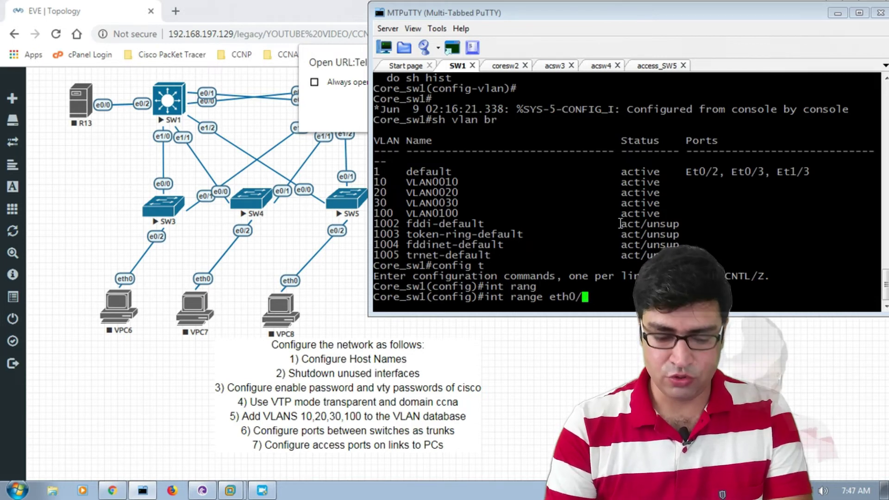
{"action": "type", "text": "0-1"}
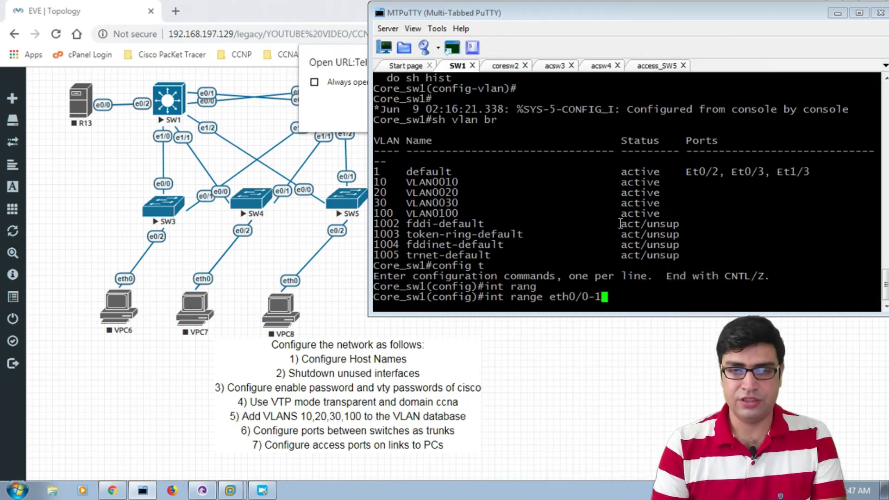
{"action": "key", "text": "Return"}
Set 802.1Q (dot1q) trunk encapsulation on ports eth0/0-1.
{"action": "type", "text": "swi"}
{"action": "key", "text": "Tab"}
{"action": "type", "text": "tr"}
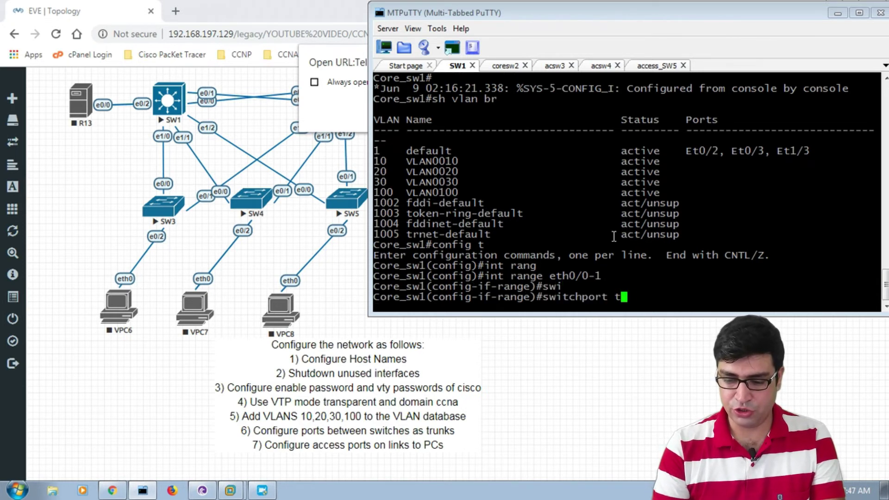
{"action": "key", "text": "Tab"}
{"action": "type", "text": "en"}
{"action": "key", "text": "Tab"}
{"action": "type", "text": "do"}
{"action": "key", "text": "Tab"}
{"action": "key", "text": "Return"}
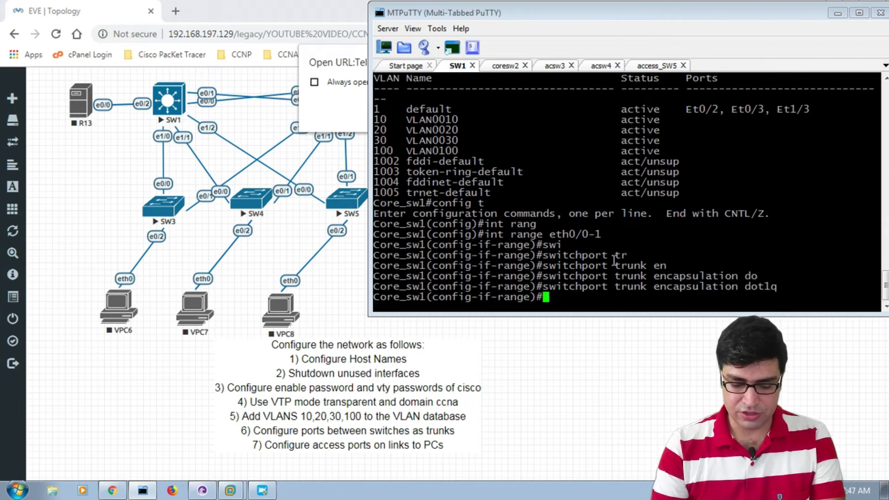
Put eth0/0-1 into switchport mode trunk and return to global configuration.
{"action": "type", "text": "swi"}
{"action": "key", "text": "Tab"}
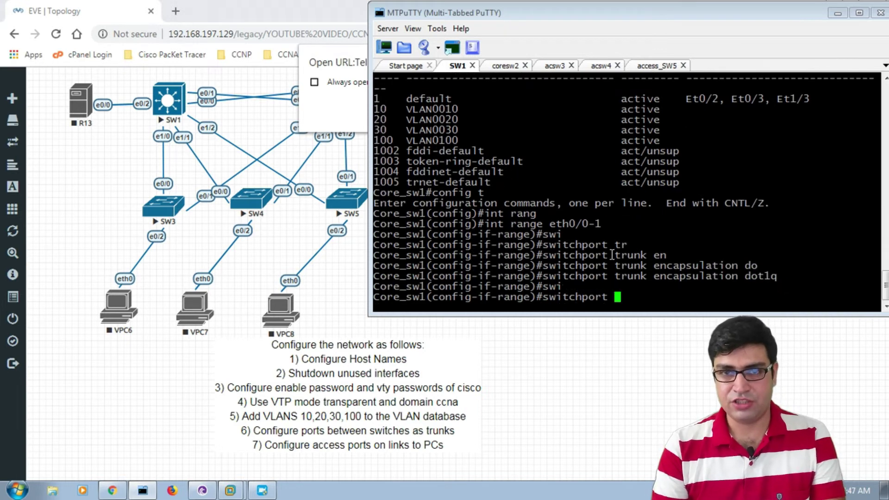
{"action": "type", "text": "mo"}
{"action": "key", "text": "Tab"}
{"action": "type", "text": "tr"}
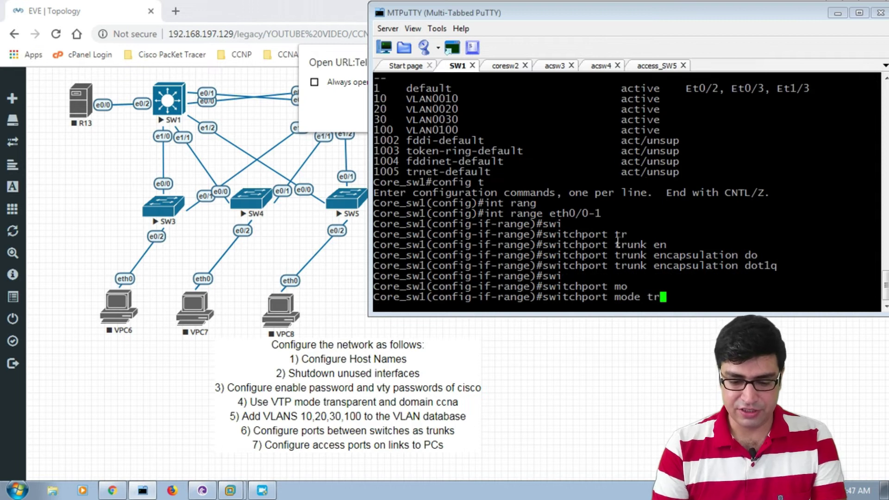
{"action": "key", "text": "Tab"}
{"action": "key", "text": "Return"}
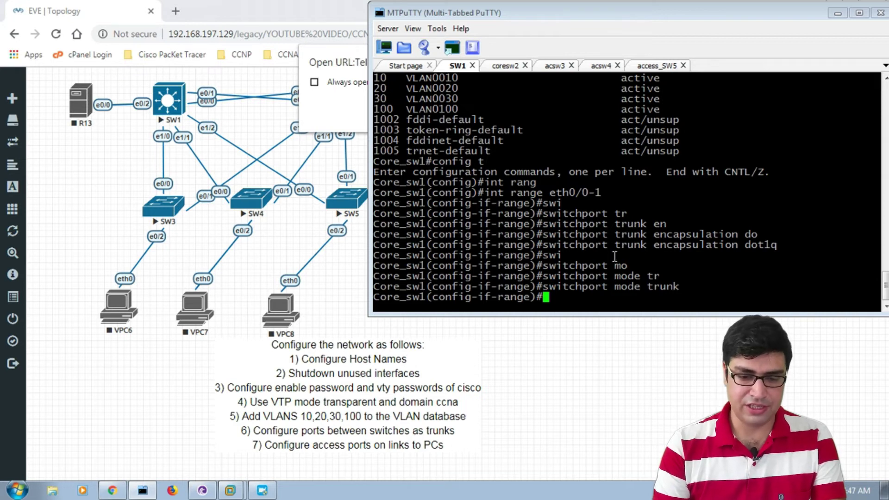
{"action": "type", "text": "do"}
{"action": "key", "text": "BackSpace"}
{"action": "key", "text": "BackSpace"}
{"action": "type", "text": "exit"}
{"action": "key", "text": "Return"}
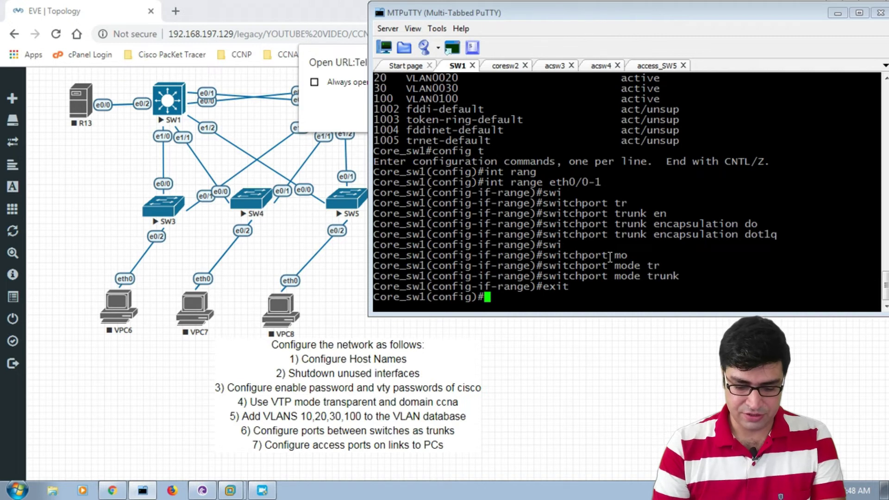
Select the interface range eth1/0-2 on Core_sw1.
{"action": "type", "text": "int eth"}
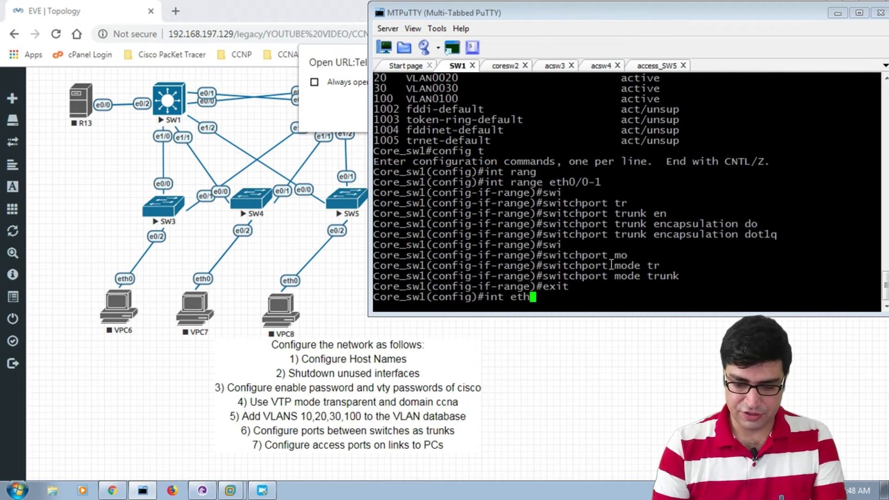
{"action": "key", "text": "BackSpace"}
{"action": "key", "text": "BackSpace"}
{"action": "key", "text": "BackSpace"}
{"action": "type", "text": "rasng"}
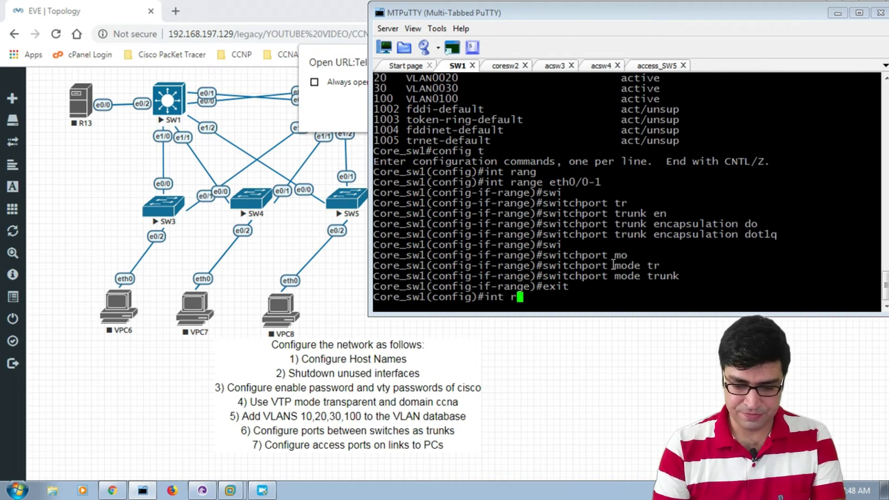
{"action": "key", "text": "BackSpace"}
{"action": "key", "text": "BackSpace"}
{"action": "key", "text": "BackSpace"}
{"action": "key", "text": "BackSpace"}
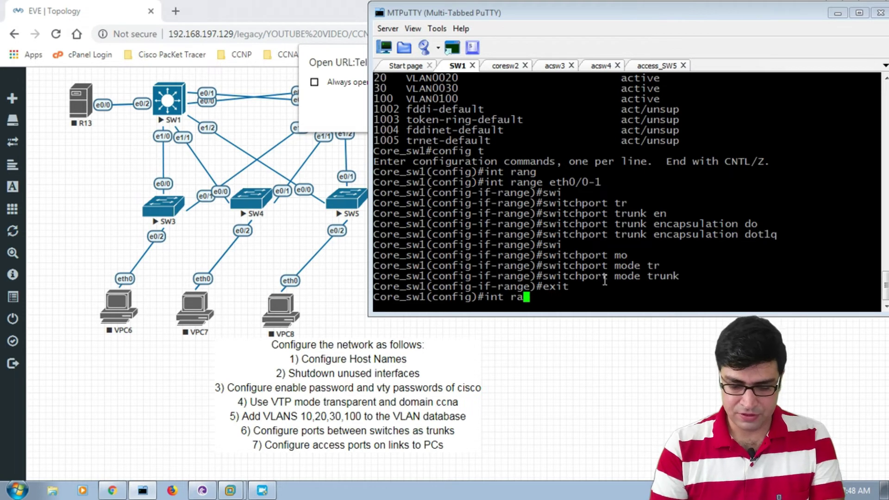
{"action": "type", "text": "ng"}
{"action": "key", "text": "BackSpace"}
{"action": "key", "text": "BackSpace"}
{"action": "key", "text": "BackSpace"}
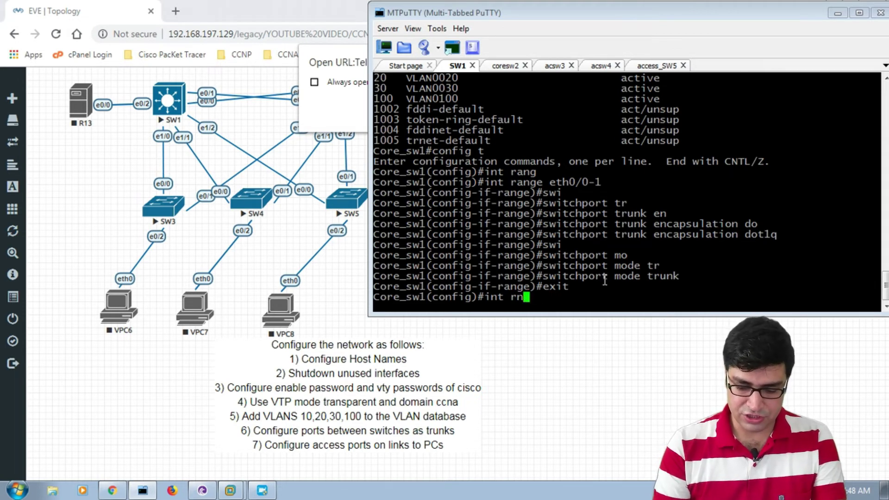
{"action": "type", "text": "ang eth1/"}
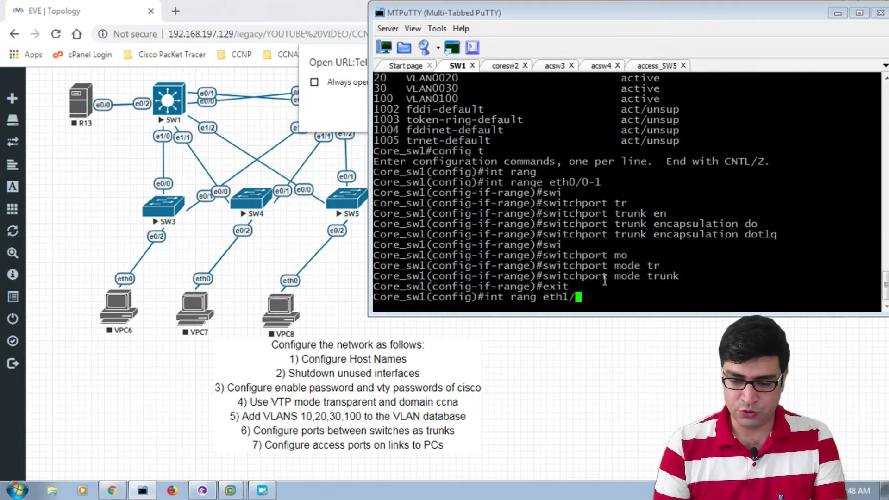
{"action": "type", "text": "0-"}
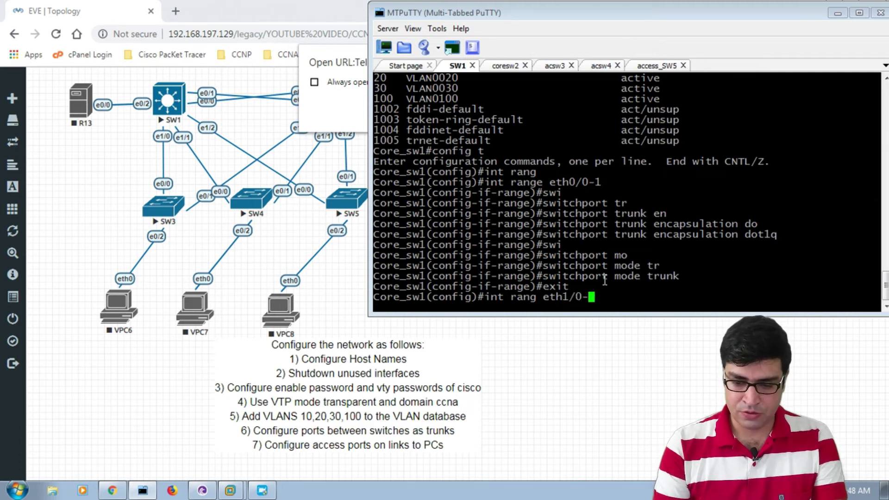
{"action": "type", "text": "2"}
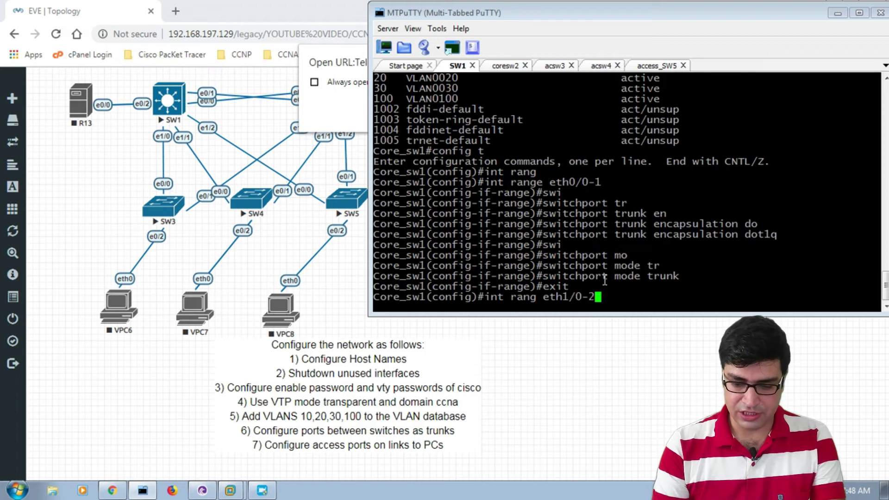
{"action": "key", "text": "Return"}
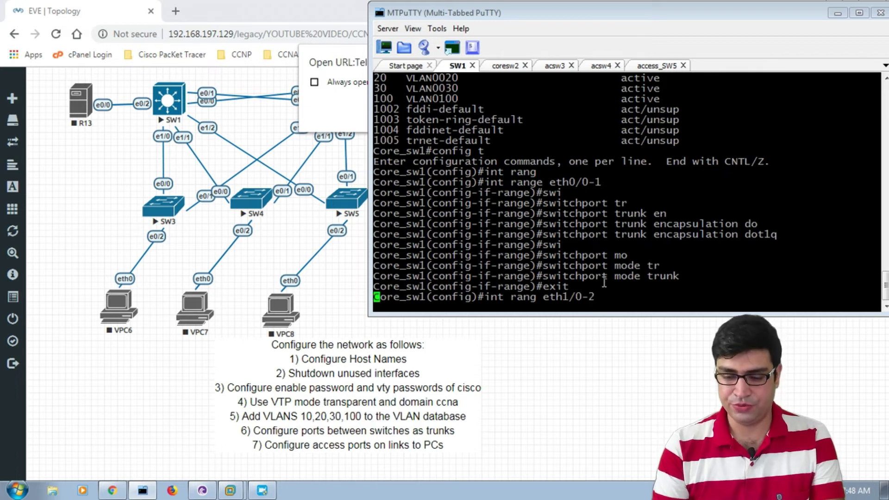
Apply dot1q trunk encapsulation to ports eth1/0-2.
{"action": "type", "text": "swi"}
{"action": "key", "text": "Tab"}
{"action": "type", "text": "tr"}
{"action": "key", "text": "Tab"}
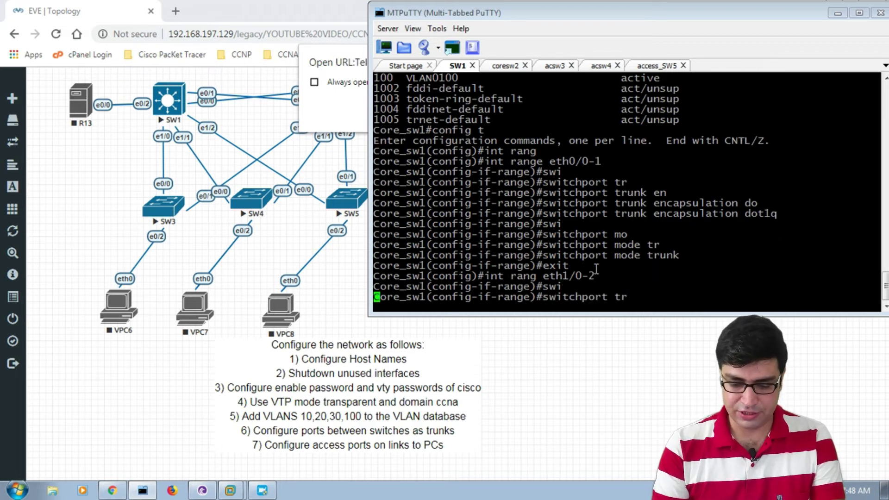
{"action": "type", "text": "en"}
{"action": "key", "text": "Tab"}
{"action": "type", "text": "do"}
{"action": "key", "text": "Tab"}
{"action": "key", "text": "Return"}
Set eth1/0-2 to switchport mode trunk, then type 'do sh hist'.
{"action": "type", "text": "swi"}
{"action": "key", "text": "Tab"}
{"action": "type", "text": "mo"}
{"action": "key", "text": "Tab"}
{"action": "type", "text": "tr"}
{"action": "key", "text": "Tab"}
{"action": "key", "text": "Return"}
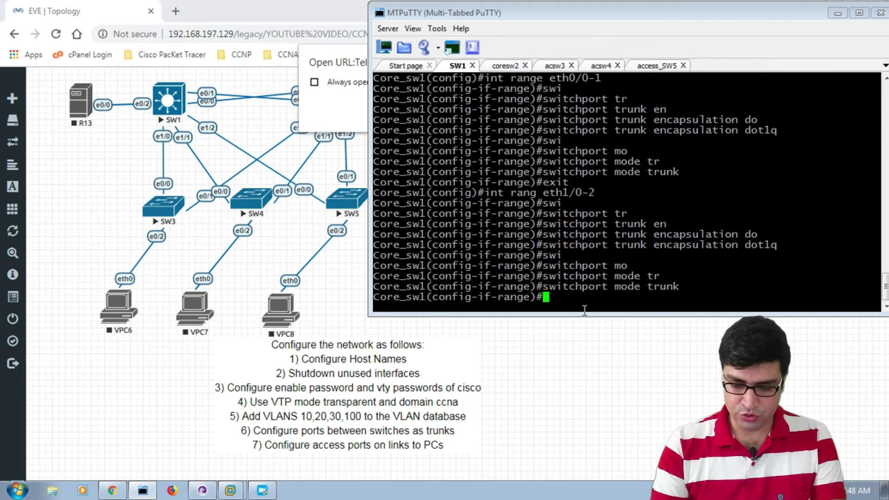
{"action": "type", "text": "do sh hist"}
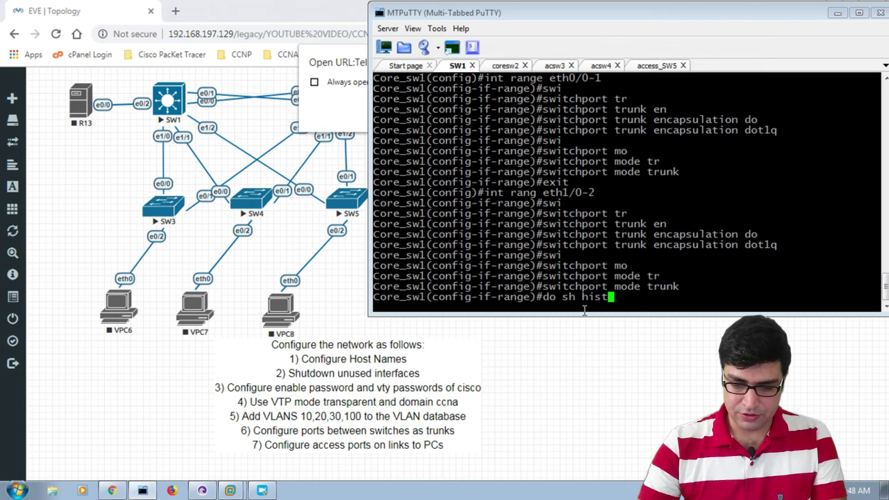
List Core_sw1's command history, copy the trunk commands, exit configuration, and switch to Core_sw2.
{"action": "key", "text": "Return"}
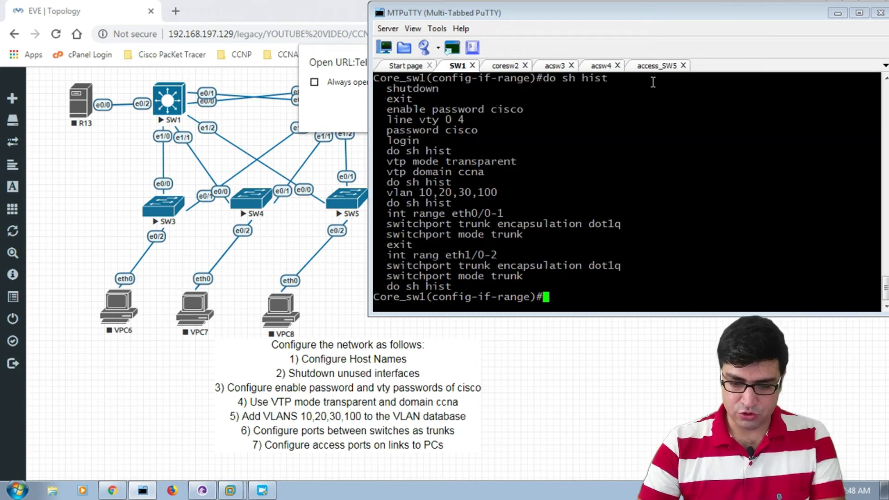
{"action": "left_click_drag", "start_coordinate": [388, 216], "coordinate": [525, 277]}
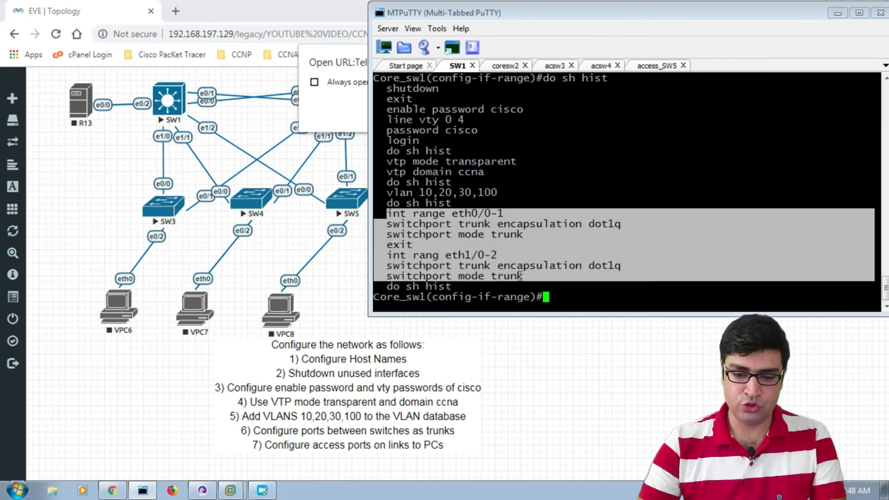
{"action": "key", "text": "ctrl+z"}
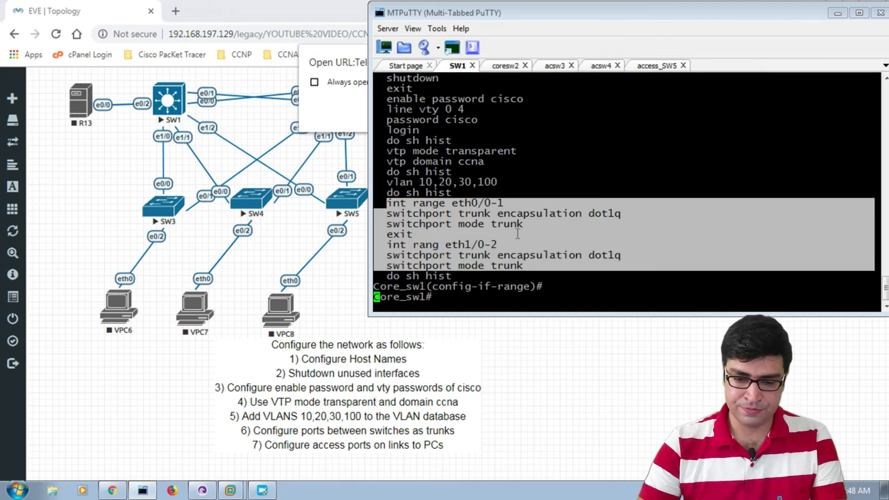
{"action": "left_click", "coordinate": [504, 66]}
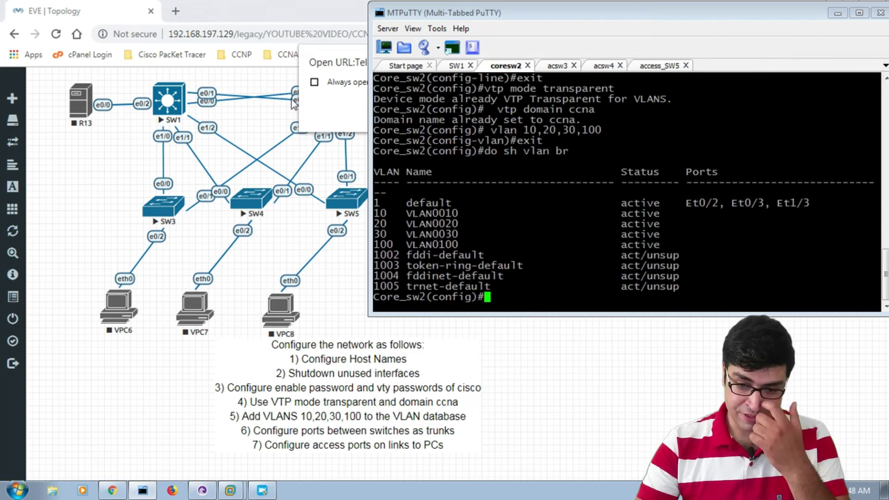
{"action": "left_click", "coordinate": [317, 67]}
{"action": "left_click", "coordinate": [559, 111]}
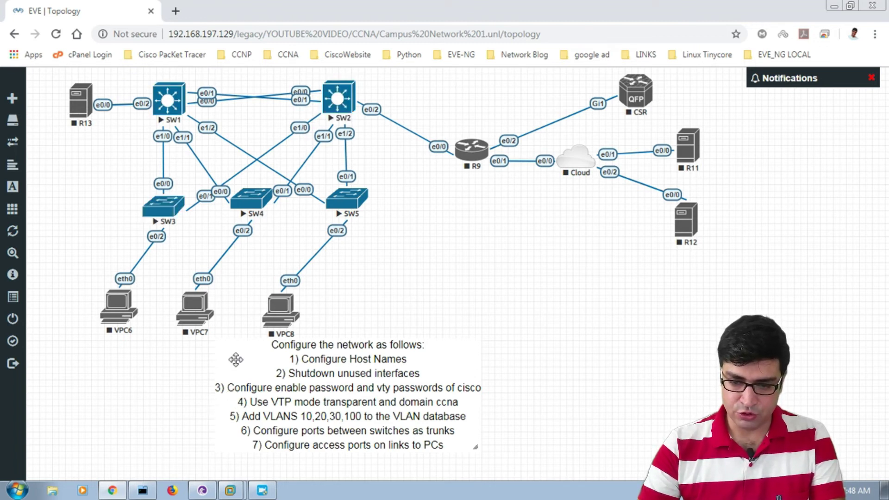
{"action": "left_click", "coordinate": [144, 493]}
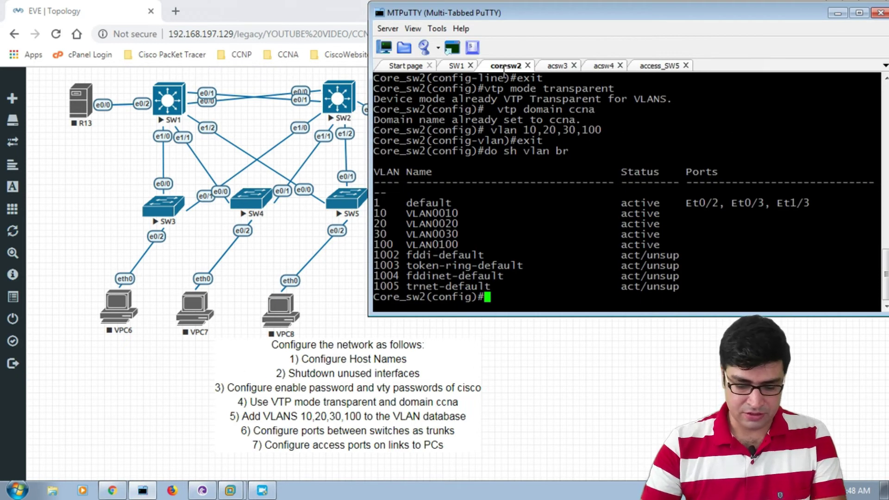
Paste the copied eth0/0-1 and eth1/0-2 trunk commands into Core_sw2, then return to privileged mode.
{"action": "right_click", "coordinate": [547, 240]}
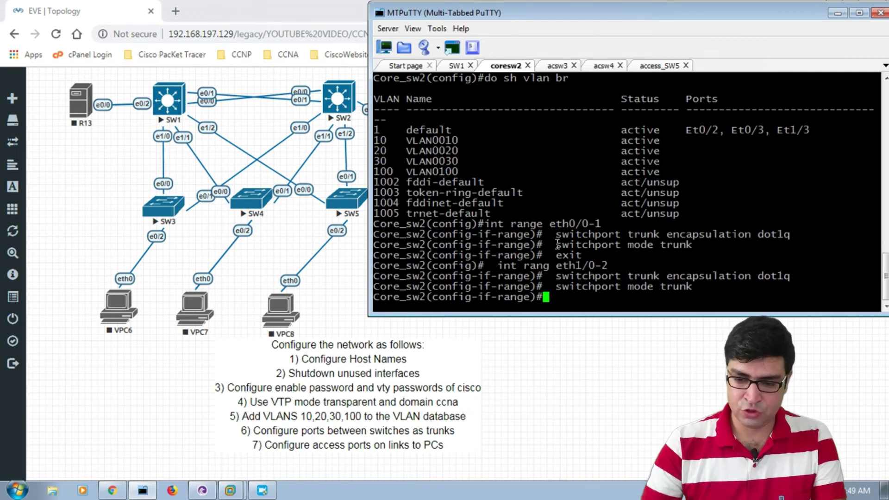
{"action": "type", "text": "exit"}
{"action": "key", "text": "Return"}
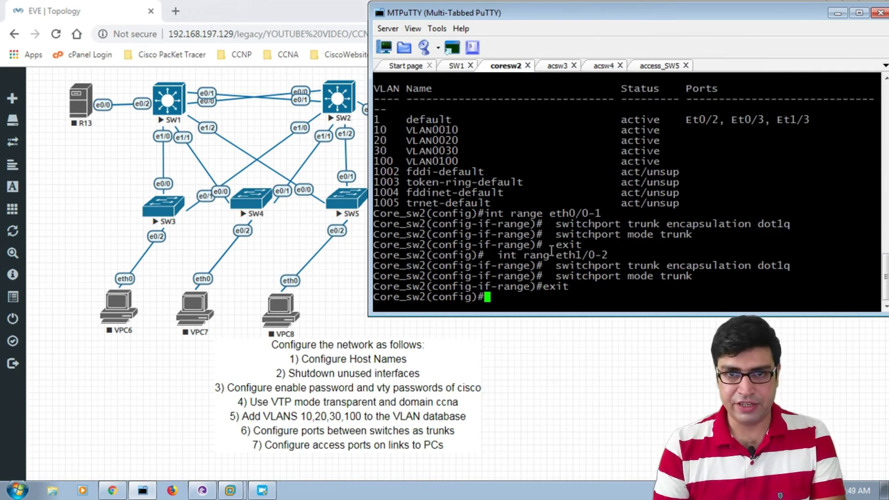
{"action": "key", "text": "ctrl+z"}
{"action": "key", "text": "Return"}
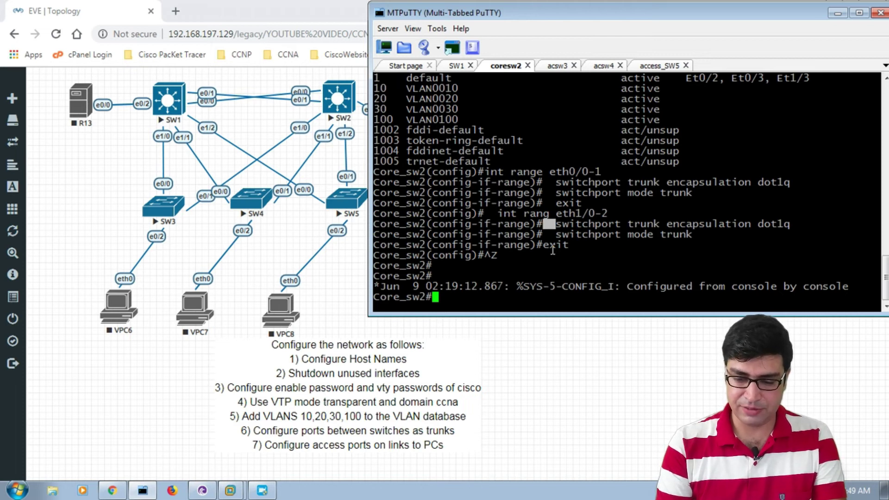
Run 'sh int trunk' on Core_sw2 and review Et0/0-1 and Et1/0-2 trunking with 802.1q.
{"action": "type", "text": "sh "}
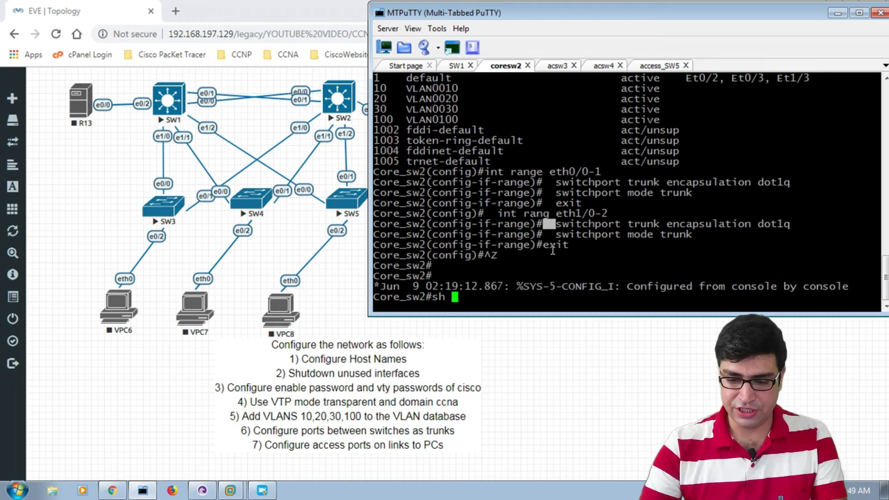
{"action": "type", "text": "int trunk"}
{"action": "key", "text": "Return"}
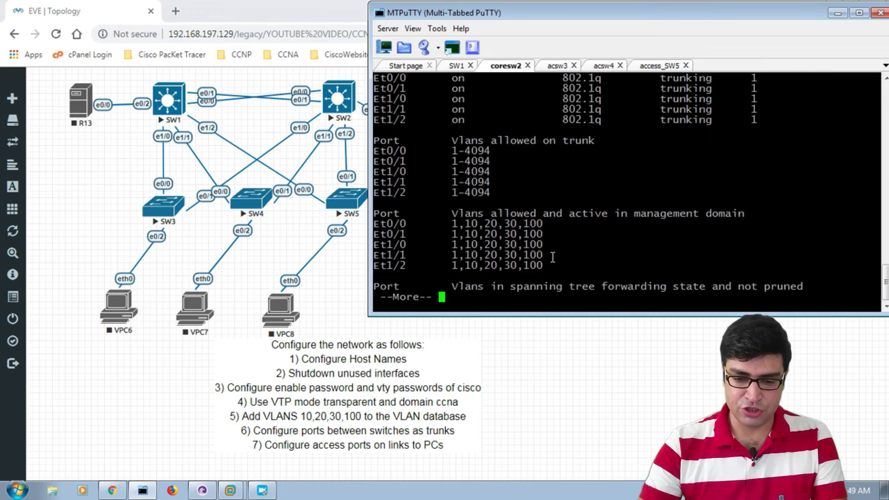
{"action": "scroll", "coordinate": [564, 267], "scroll_direction": "up", "scroll_amount": 4}
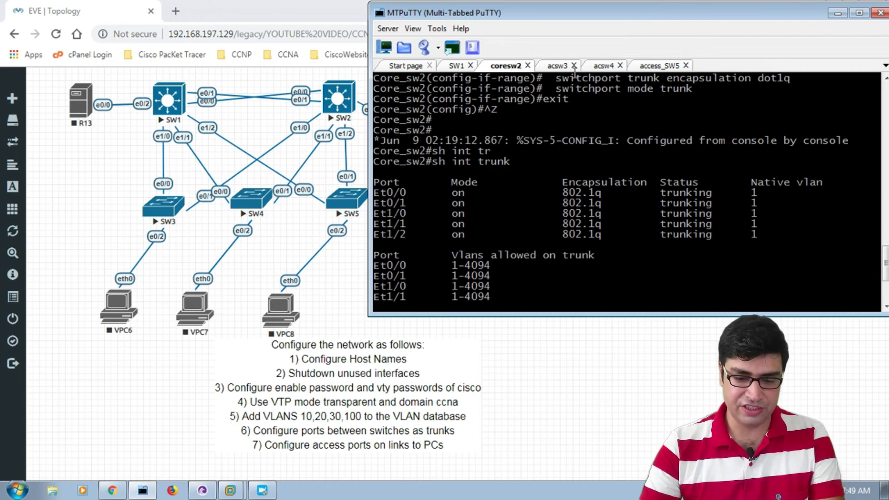
On Access_Sw3, leave VLAN configuration and select the interface range eth0/0-1.
{"action": "left_click", "coordinate": [558, 65]}
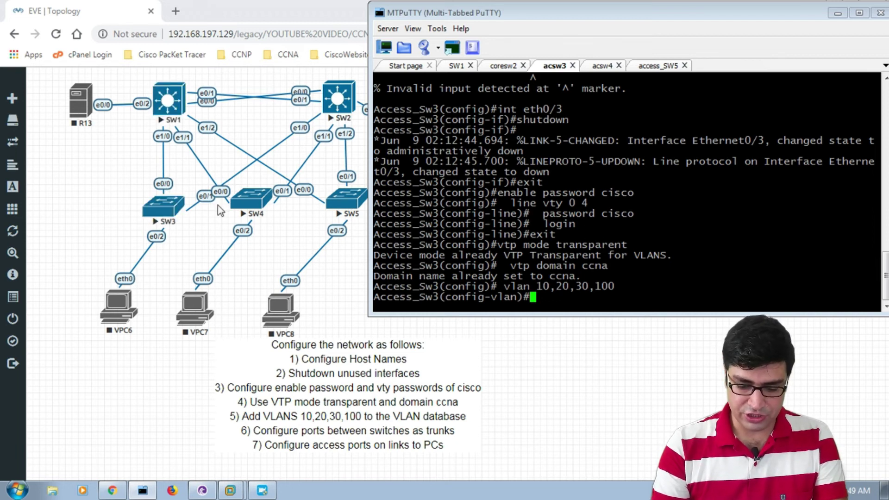
{"action": "type", "text": "exit"}
{"action": "key", "text": "Return"}
{"action": "type", "text": "int rang eth0/0"}
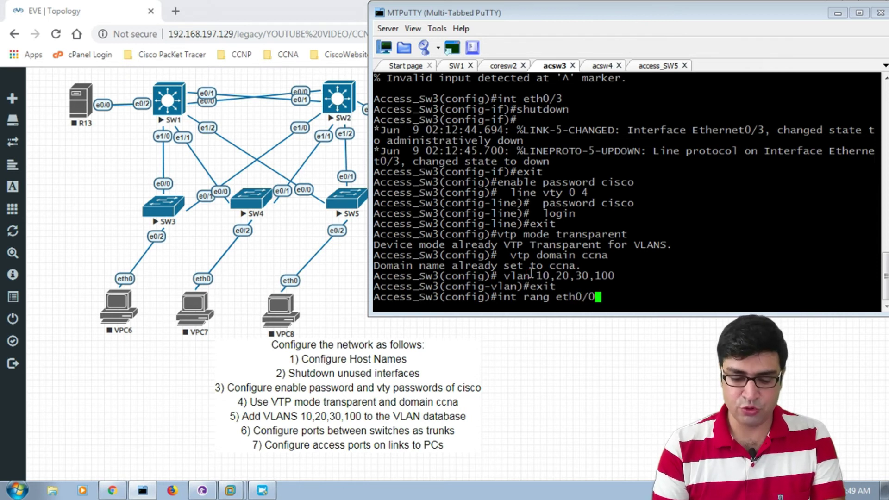
{"action": "type", "text": "-1"}
{"action": "key", "text": "Return"}
Apply dot1q trunk encapsulation to Access_Sw3's eth0/0-1.
{"action": "type", "text": "swi"}
{"action": "key", "text": "Tab"}
{"action": "type", "text": "tr"}
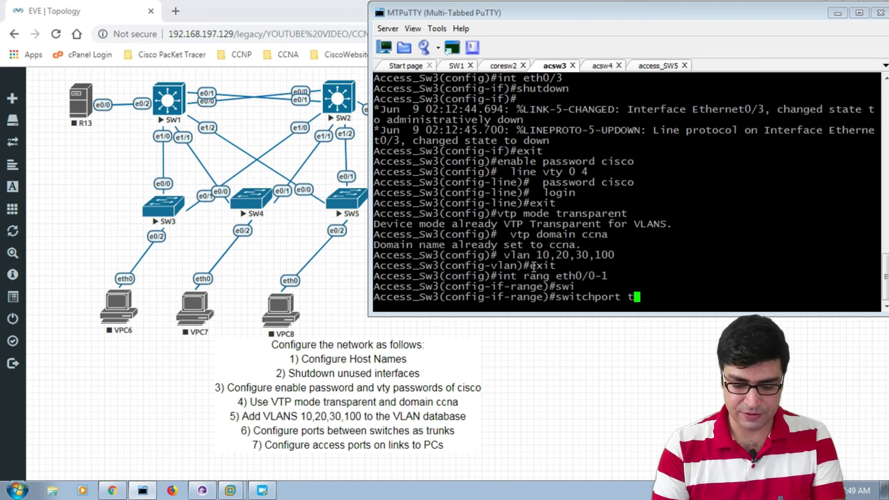
{"action": "key", "text": "Tab"}
{"action": "type", "text": "en"}
{"action": "key", "text": "Tab"}
{"action": "type", "text": "do"}
{"action": "key", "text": "Tab"}
{"action": "key", "text": "Return"}
Set Access_Sw3's eth0/0-1 to switchport mode trunk.
{"action": "type", "text": "swi"}
{"action": "key", "text": "Tab"}
{"action": "type", "text": "mo"}
{"action": "key", "text": "Tab"}
{"action": "type", "text": "tr"}
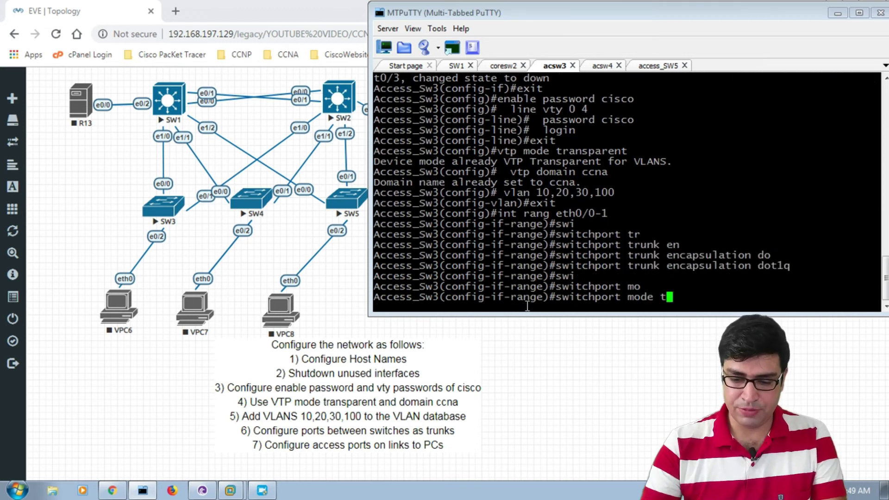
{"action": "key", "text": "Tab"}
{"action": "key", "text": "Return"}
List the command history, copy the three trunk lines, and leave configuration mode.
{"action": "type", "text": "do sh hist"}
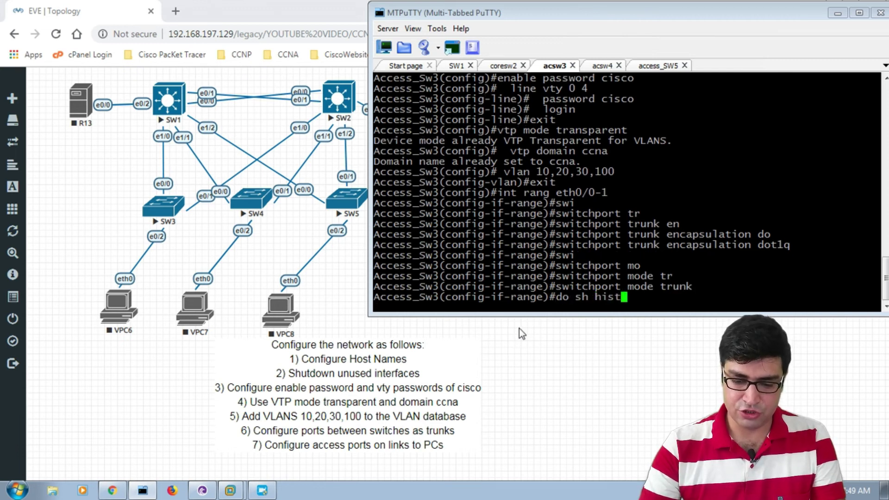
{"action": "key", "text": "Return"}
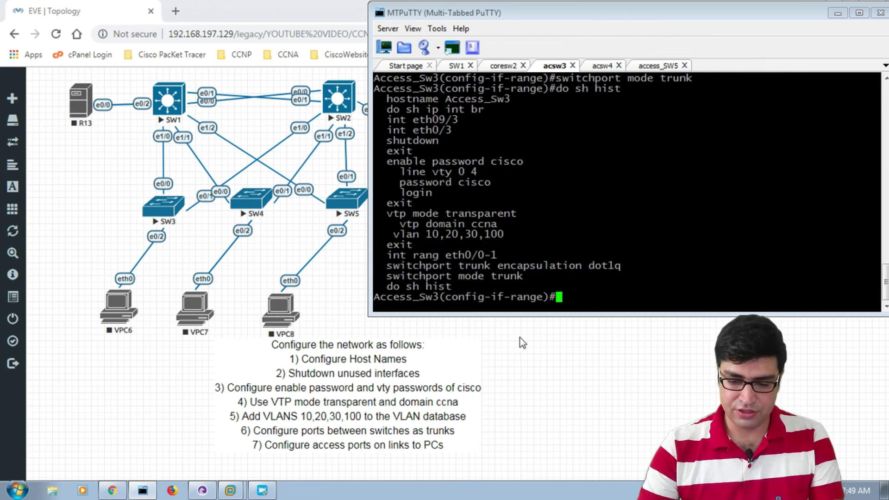
{"action": "left_click_drag", "start_coordinate": [389, 254], "coordinate": [526, 278]}
{"action": "key", "text": "ctrl+z"}
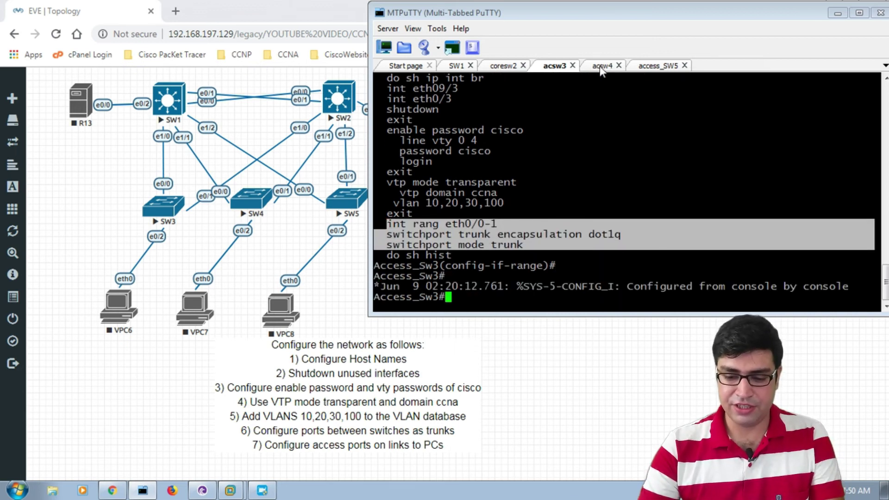
On Access_Sw4, leave VLAN configuration and paste the eth0/0-1 dot1q trunk commands.
{"action": "left_click", "coordinate": [599, 66]}
{"action": "type", "text": "exit"}
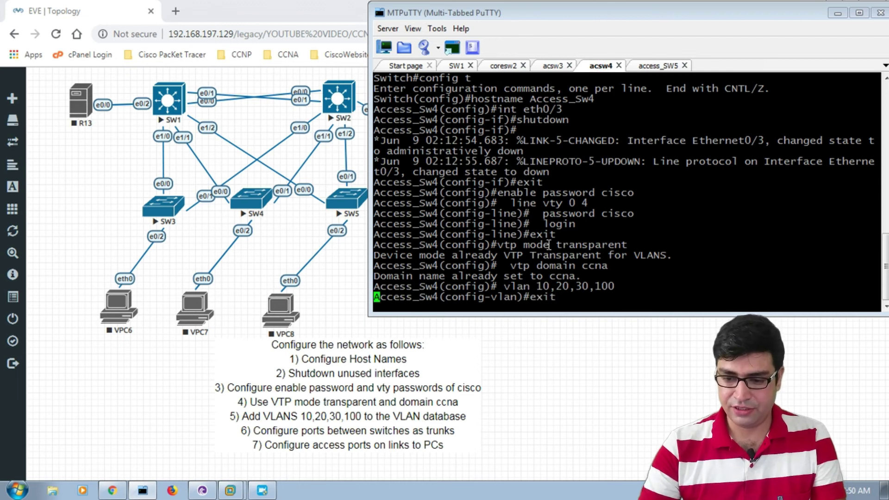
{"action": "key", "text": "Return"}
{"action": "right_click", "coordinate": [564, 244]}
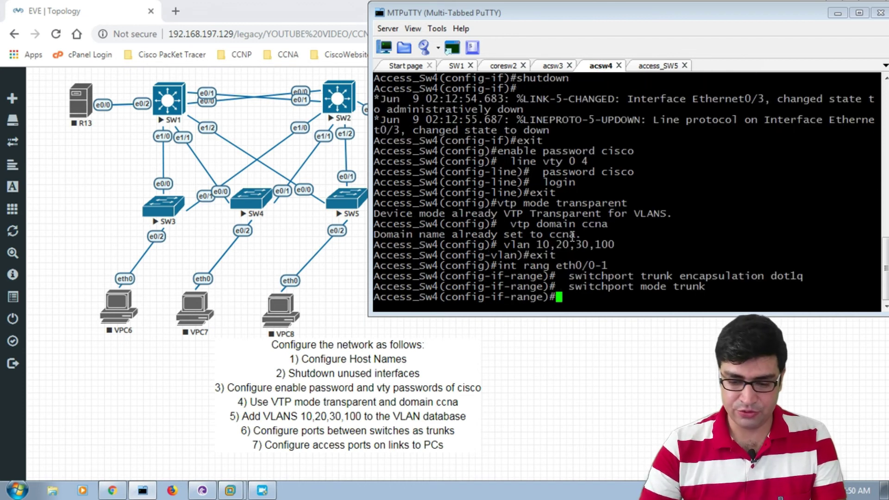
On Access_sw5, leave VLAN configuration, paste the eth0/0-1 trunk commands, and return to global configuration.
{"action": "left_click", "coordinate": [652, 67]}
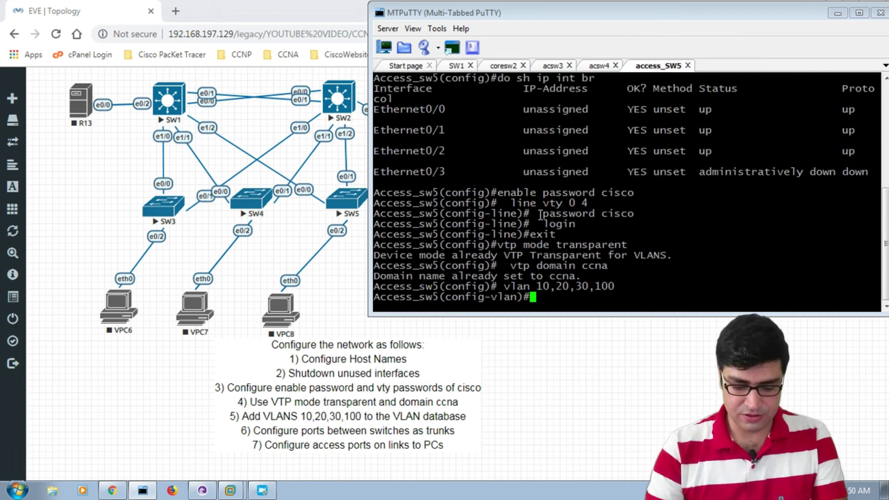
{"action": "type", "text": "exit"}
{"action": "key", "text": "Return"}
{"action": "type", "text": "ig)#i"}
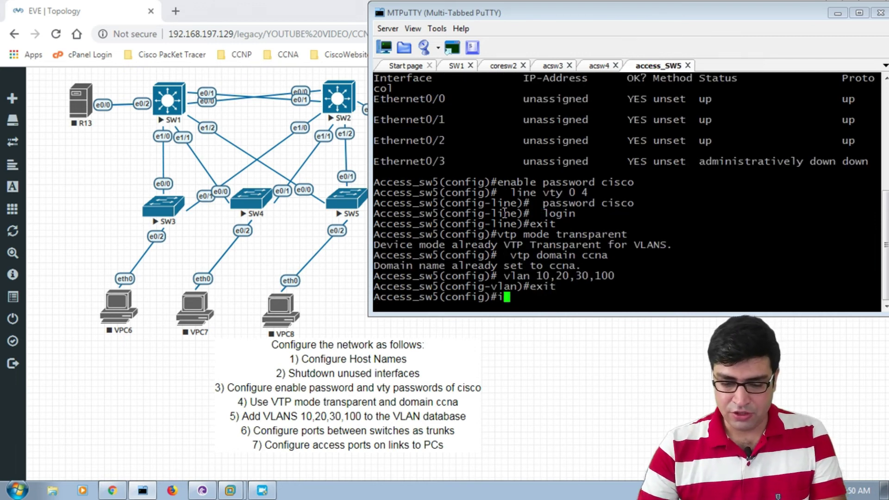
{"action": "right_click", "coordinate": [504, 213]}
{"action": "key", "text": "Return"}
{"action": "type", "text": "exit"}
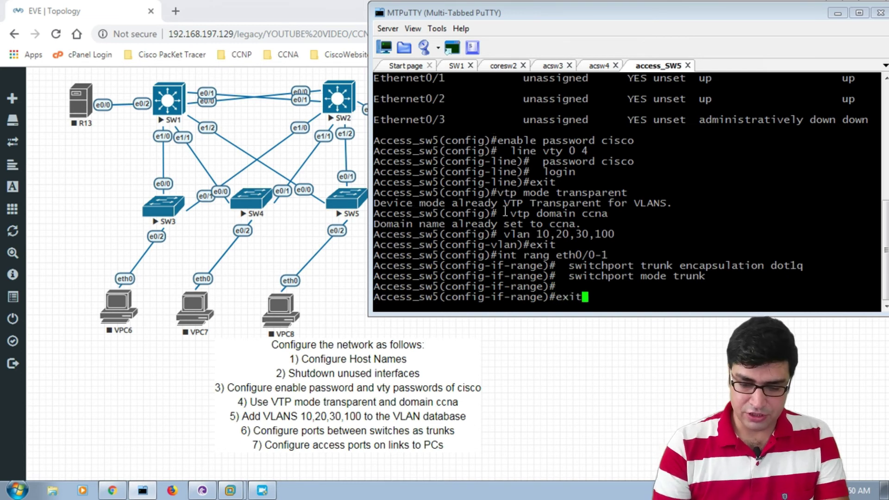
{"action": "key", "text": "Return"}
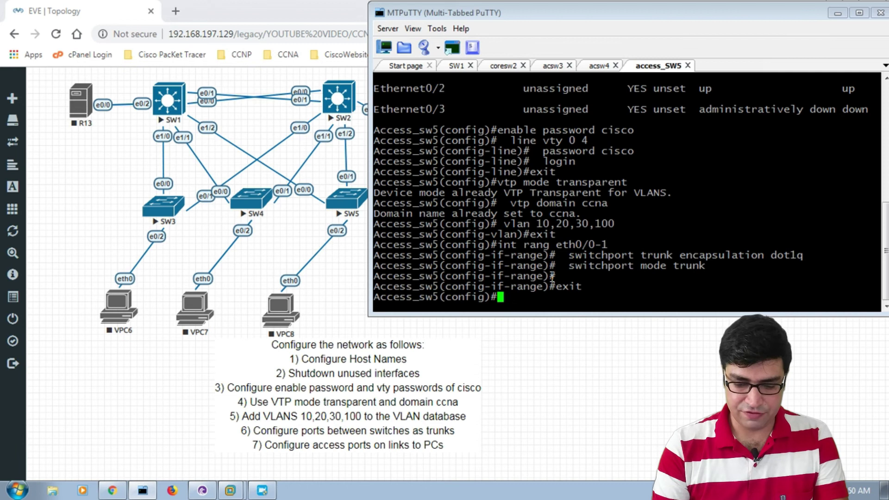
Check trunk status on Access_sw5 with 'do sh int trunk'.
{"action": "type", "text": "do sh "}
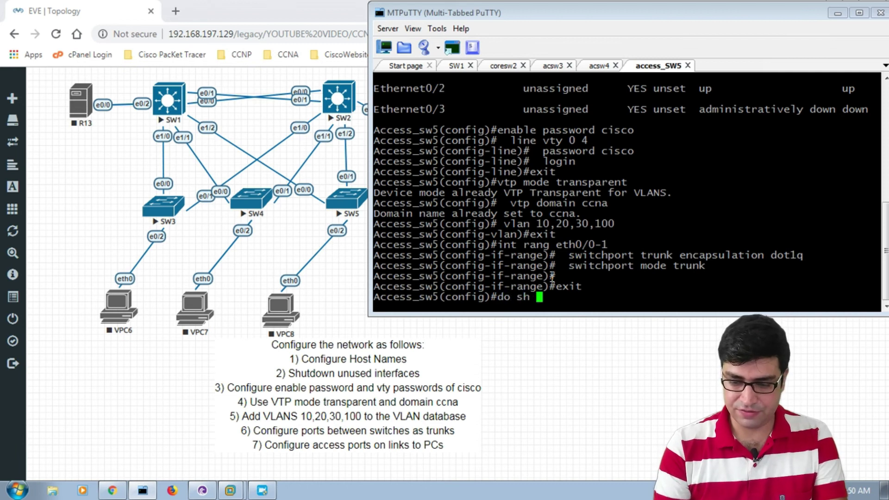
{"action": "type", "text": "int tr"}
{"action": "key", "text": "Tab"}
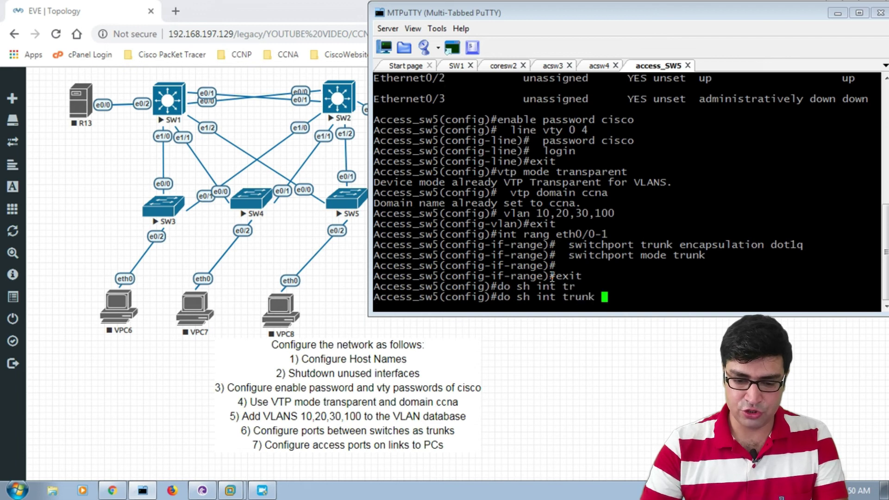
{"action": "key", "text": "Return"}
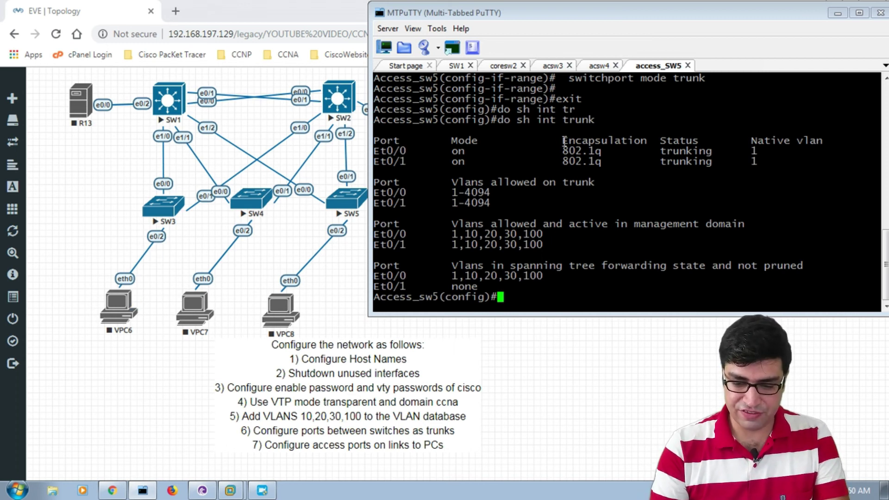
On Access_Sw3, enter global configuration and select interface eth0/2.
{"action": "left_click", "coordinate": [554, 66]}
{"action": "type", "text": "config t"}
{"action": "key", "text": "Return"}
{"action": "type", "text": "ig)#i"}
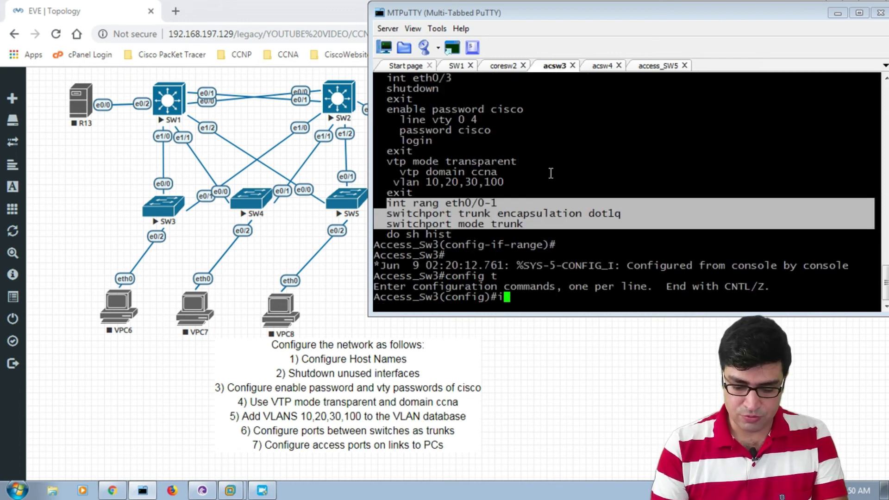
{"action": "type", "text": "nt"}
{"action": "left_click", "coordinate": [550, 174]}
{"action": "type", "text": "eth0"}
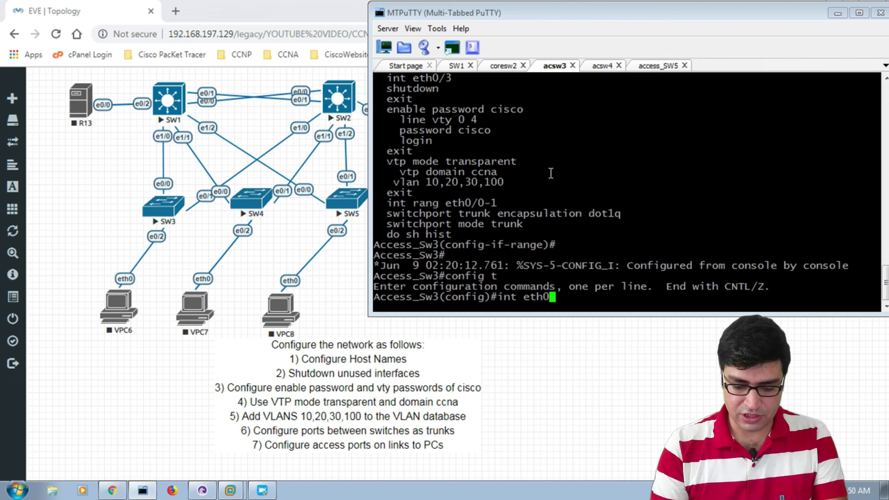
{"action": "type", "text": "/2"}
{"action": "key", "text": "Return"}
Attempt switchport mode trunk on eth0/2, which the switch rejects.
{"action": "type", "text": "swi"}
{"action": "key", "text": "Tab"}
{"action": "type", "text": "mo"}
{"action": "key", "text": "Tab"}
{"action": "type", "text": "tr"}
{"action": "key", "text": "Tab"}
{"action": "key", "text": "Return"}
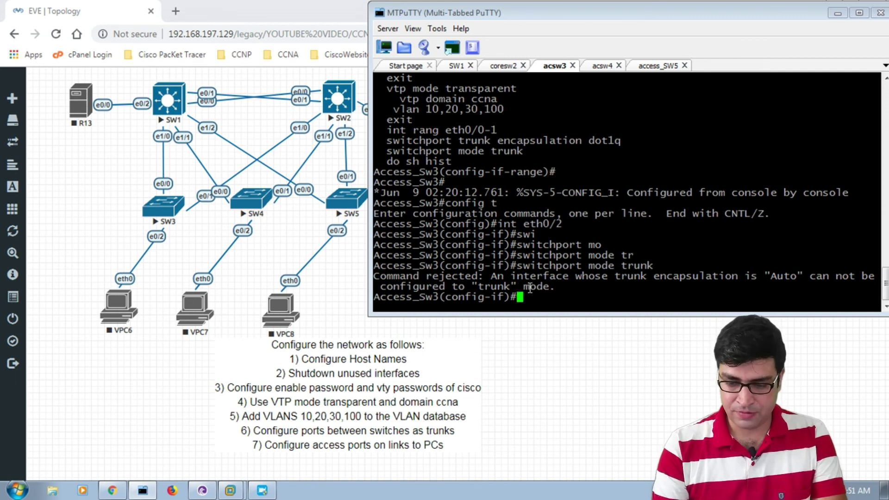
Set eth0/2, the PC link, to switchport mode access.
{"action": "type", "text": "swi"}
{"action": "key", "text": "Tab"}
{"action": "type", "text": "mo"}
{"action": "key", "text": "Tab"}
{"action": "type", "text": "ac"}
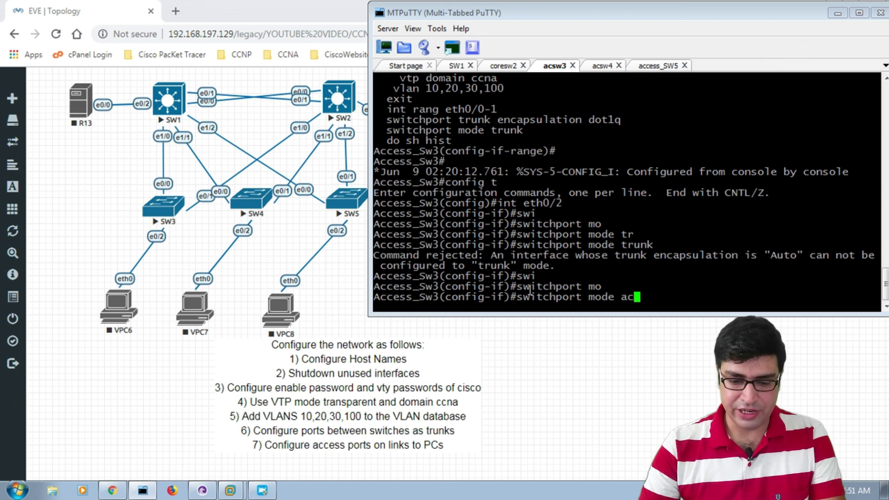
{"action": "key", "text": "Tab"}
{"action": "key", "text": "Return"}
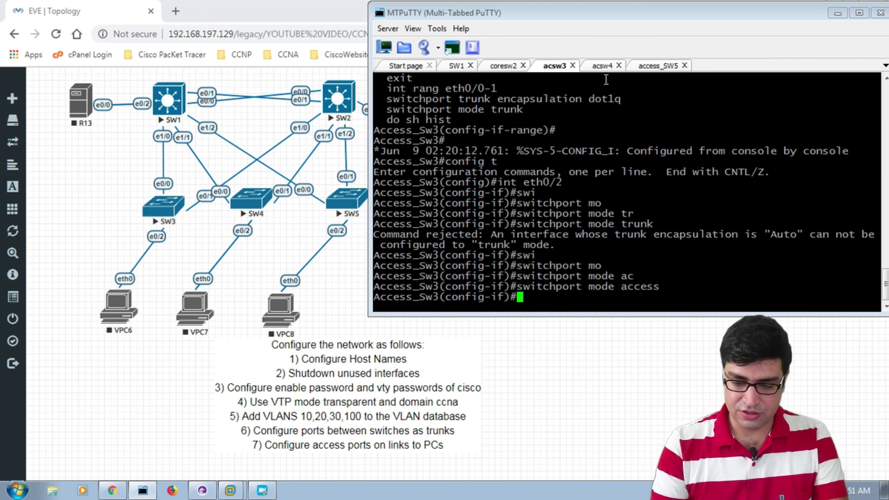
On Access_Sw4, leave interface range configuration and set eth0/2 to switchport mode access.
{"action": "left_click", "coordinate": [597, 67]}
{"action": "type", "text": "int"}
{"action": "key", "text": "BackSpace"}
{"action": "key", "text": "BackSpace"}
{"action": "key", "text": "BackSpace"}
{"action": "key", "text": "BackSpace"}
{"action": "type", "text": "exit"}
{"action": "key", "text": "Return"}
{"action": "type", "text": "int "}
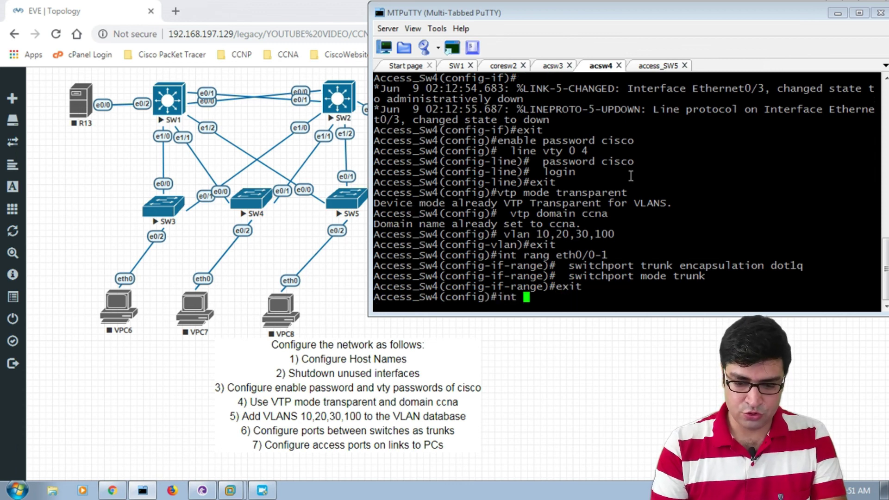
{"action": "type", "text": "eth0/2"}
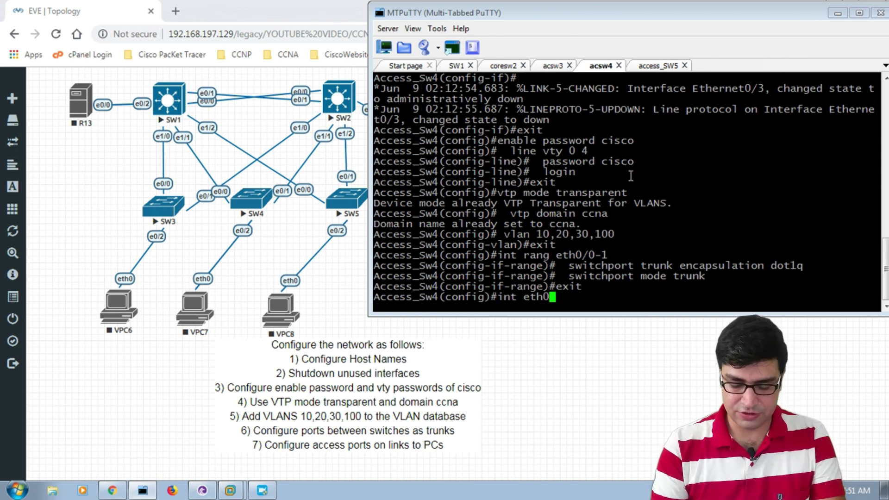
{"action": "key", "text": "Return"}
{"action": "type", "text": "swi"}
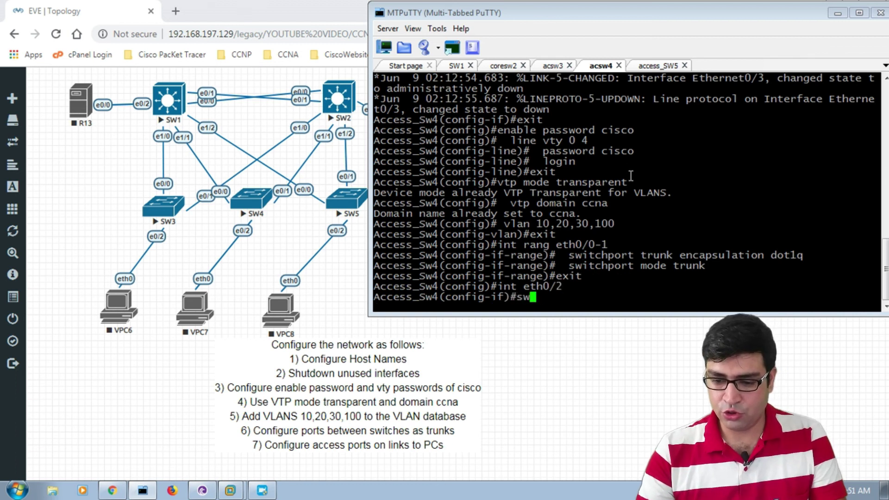
{"action": "key", "text": "Tab"}
{"action": "type", "text": "mo"}
{"action": "key", "text": "Tab"}
{"action": "type", "text": "acc"}
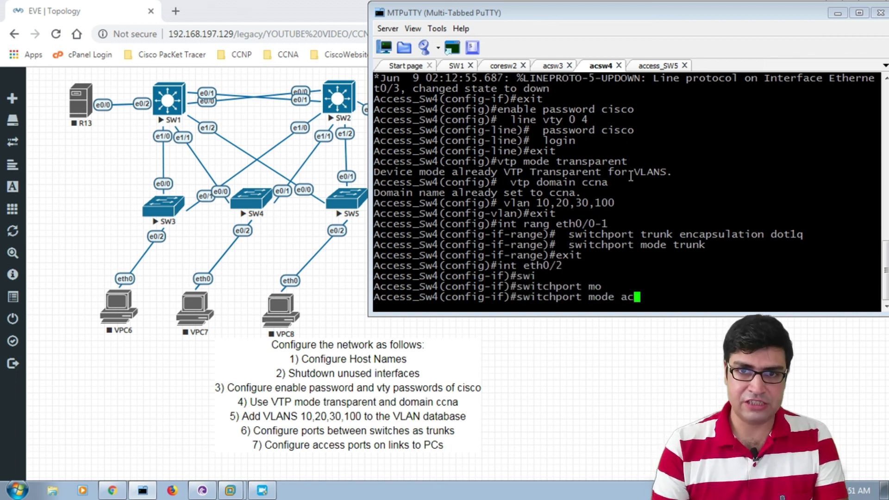
{"action": "key", "text": "Tab"}
{"action": "key", "text": "Return"}
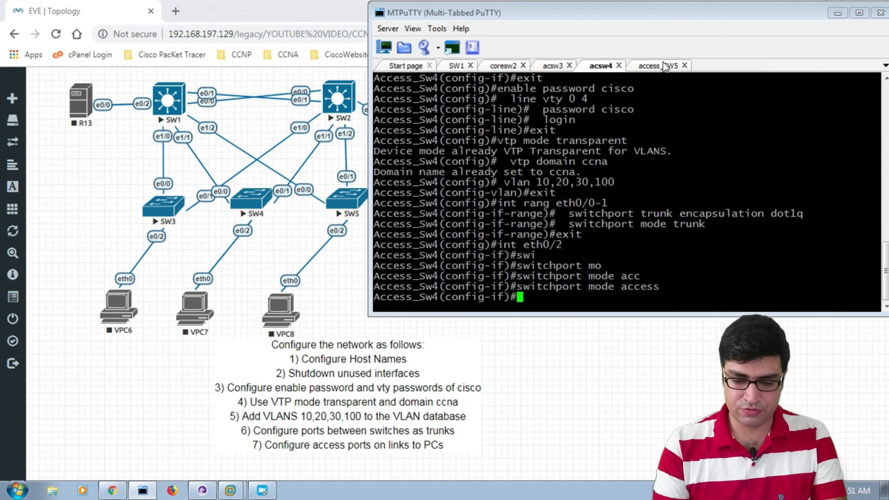
On Access_sw5, set interface eth0/2 to switchport mode access.
{"action": "left_click", "coordinate": [664, 66]}
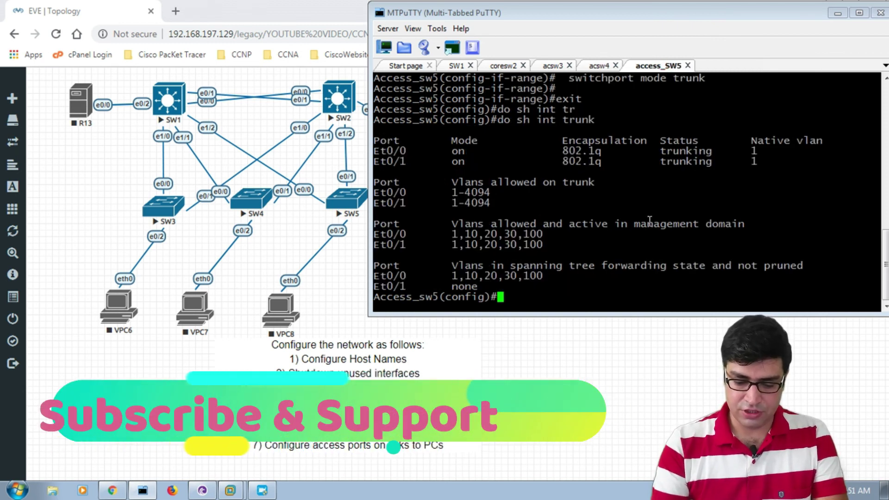
{"action": "type", "text": "int eth0"}
{"action": "double_click", "coordinate": [649, 224]}
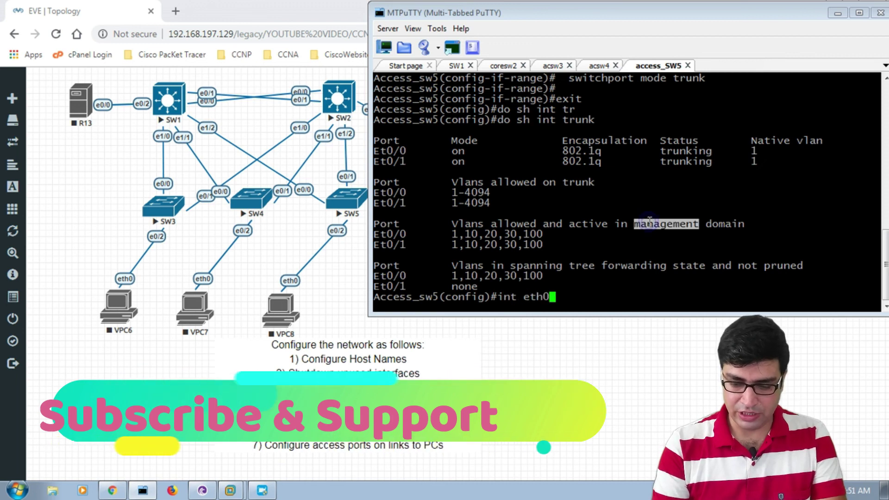
{"action": "type", "text": "/2"}
{"action": "key", "text": "Return"}
{"action": "type", "text": "swi"}
{"action": "key", "text": "Tab"}
{"action": "type", "text": "mo"}
{"action": "key", "text": "Tab"}
{"action": "type", "text": "acc"}
{"action": "key", "text": "Tab"}
{"action": "key", "text": "Return"}
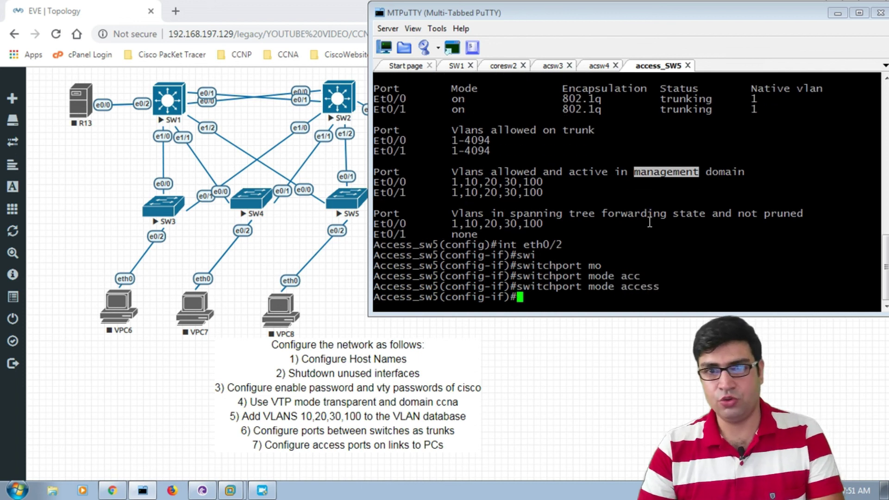